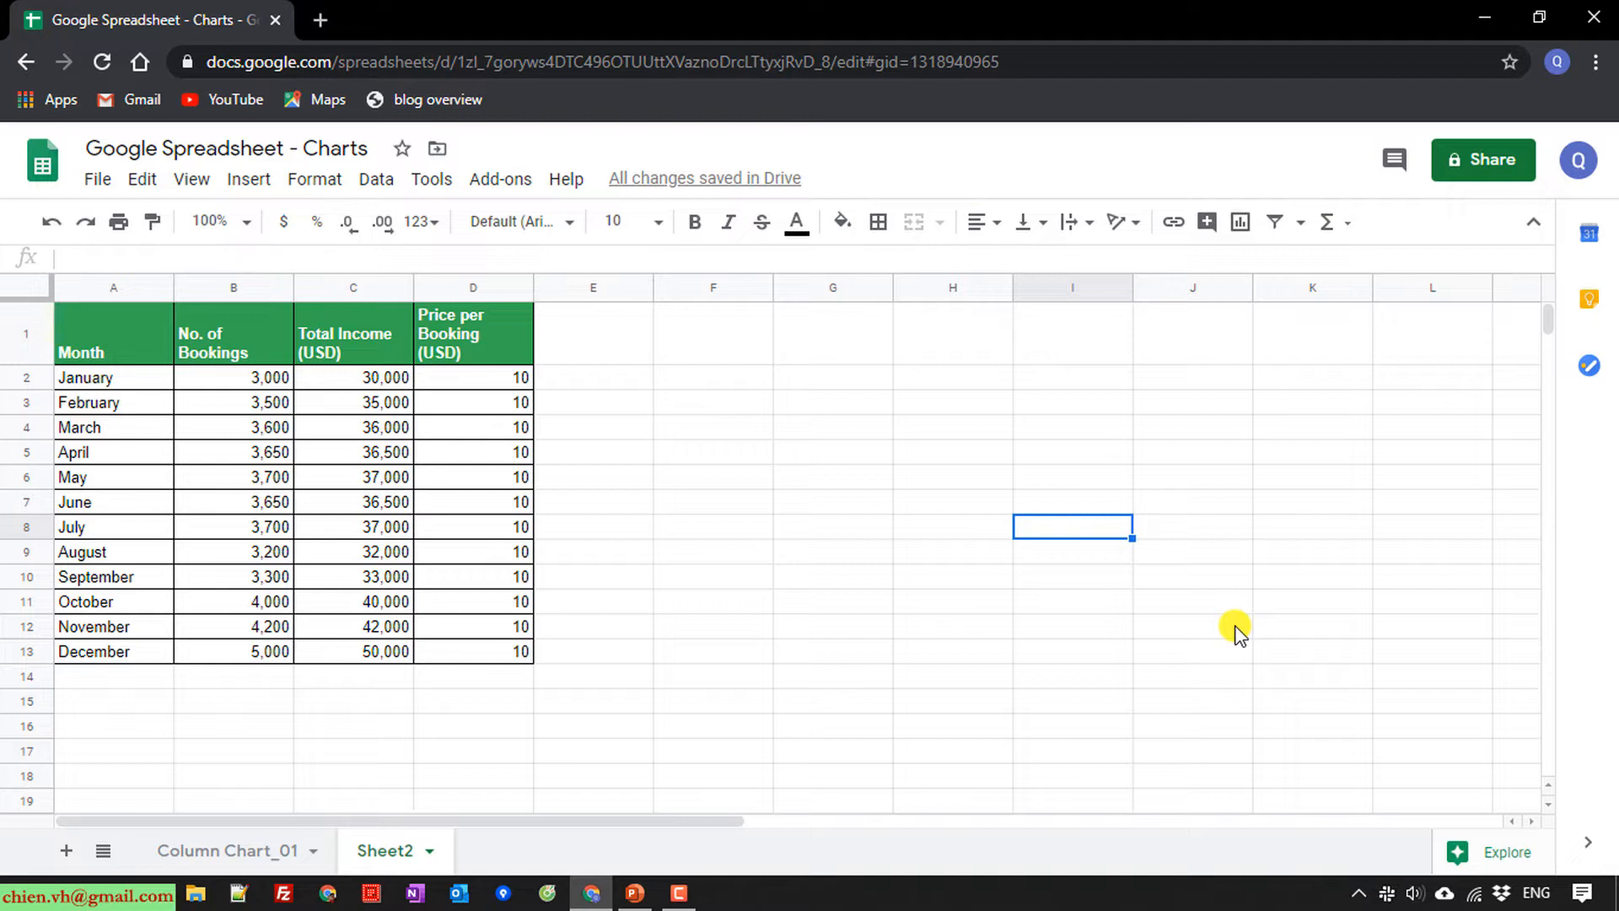
Insert a new column chart on Sheet2 with empty cell F2 selected beside the bookings table
{"action": "left_click", "coordinate": [685, 382]}
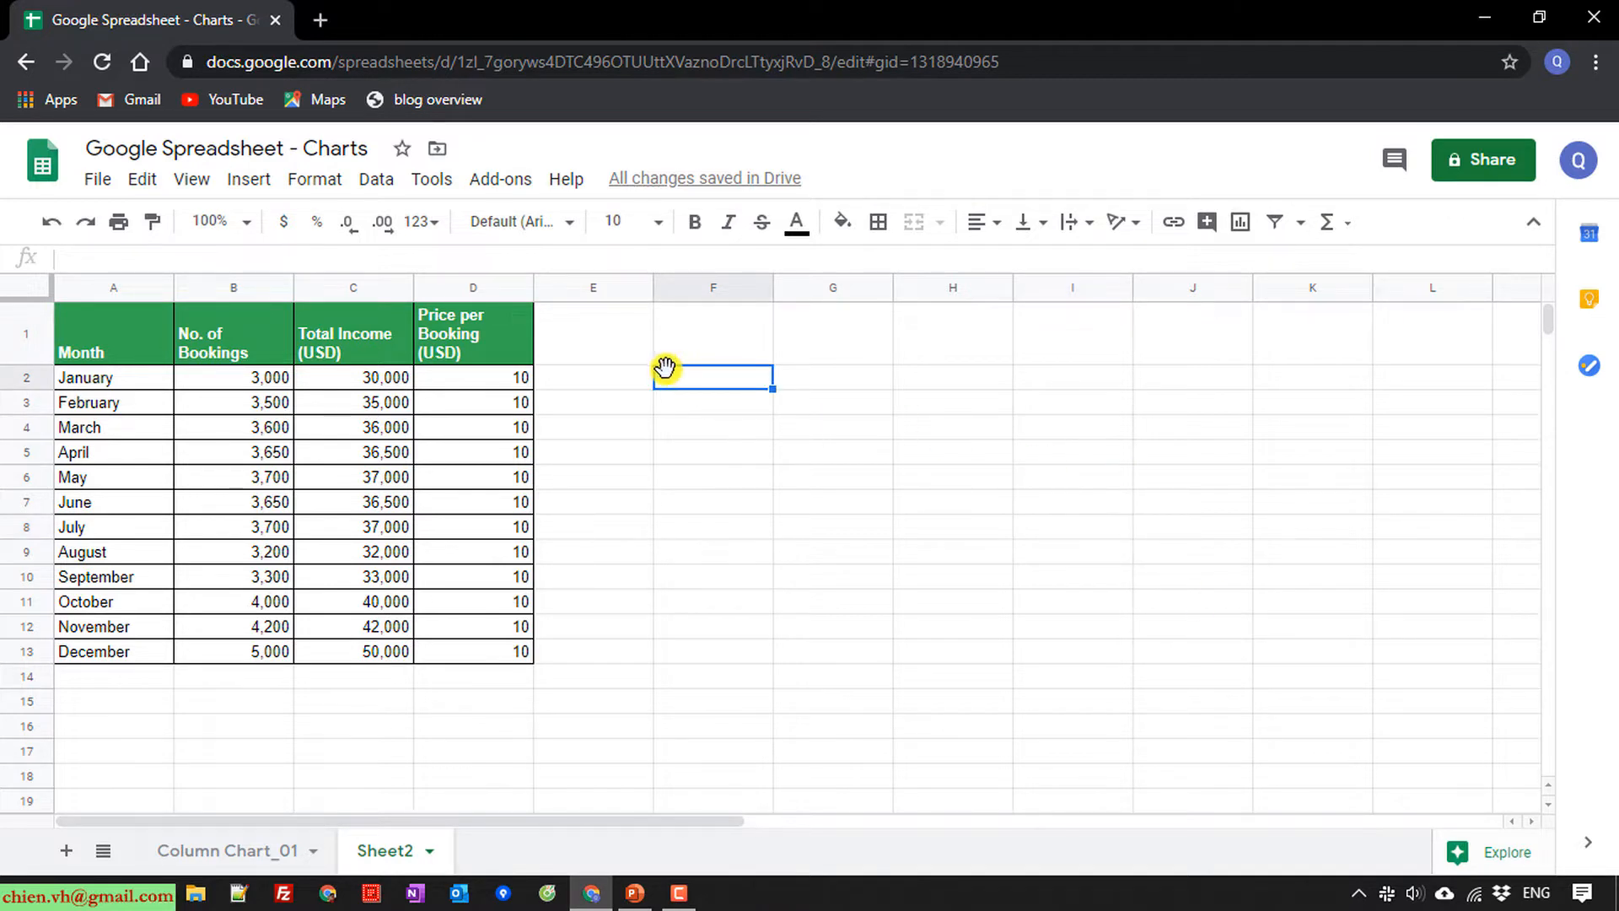
{"action": "left_click", "coordinate": [249, 179]}
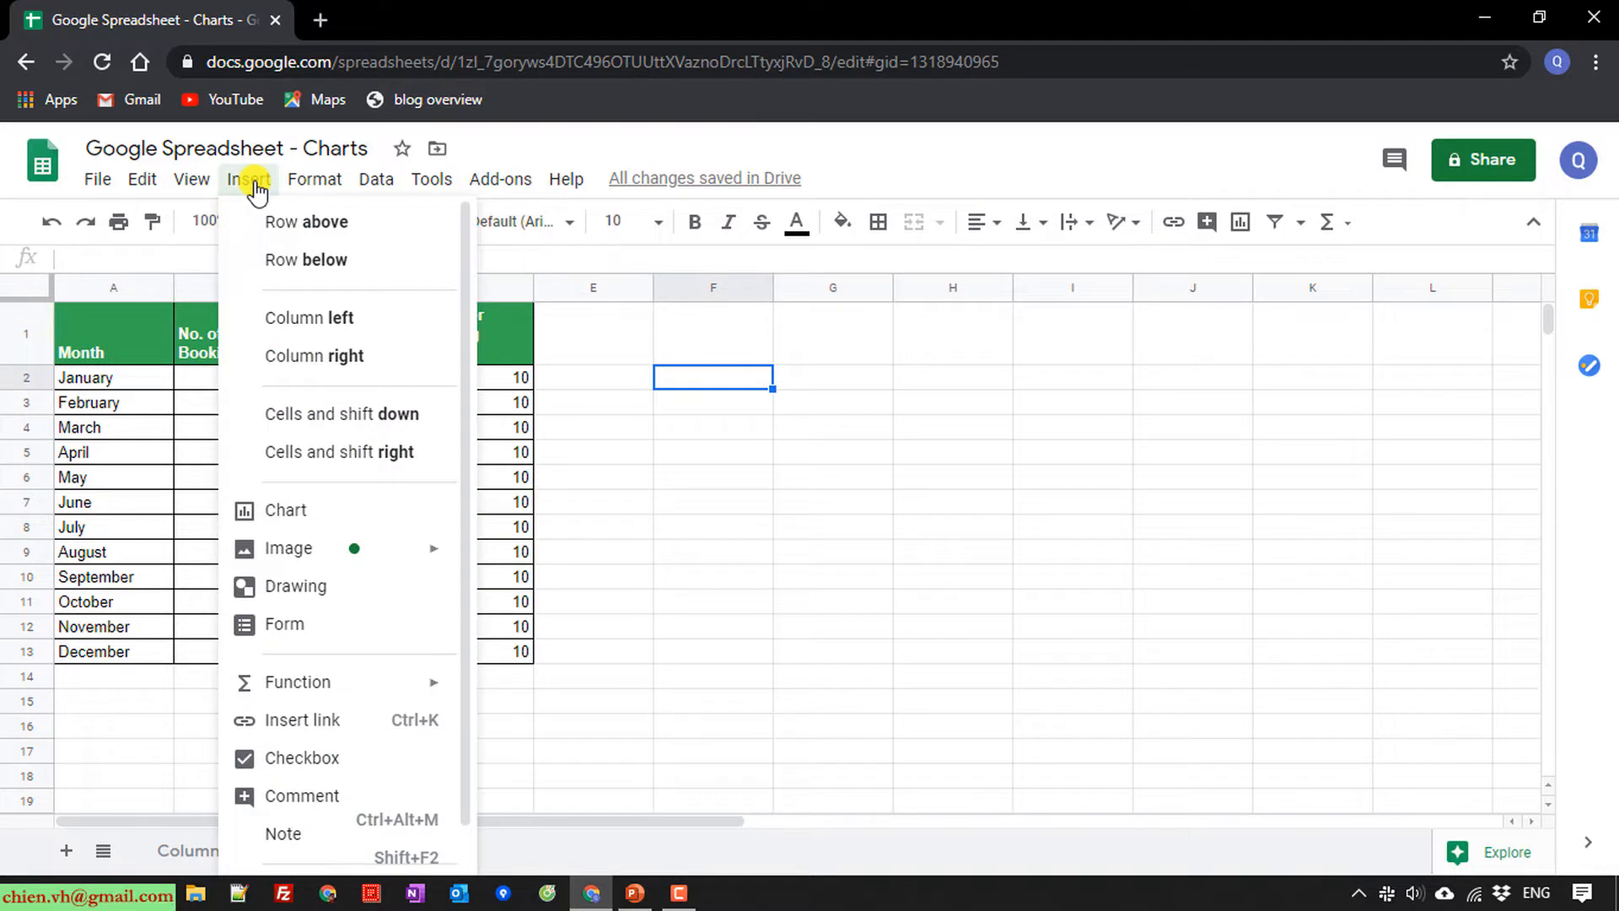
{"action": "left_click", "coordinate": [325, 513]}
{"action": "left_click_drag", "start_coordinate": [495, 427], "coordinate": [814, 505]}
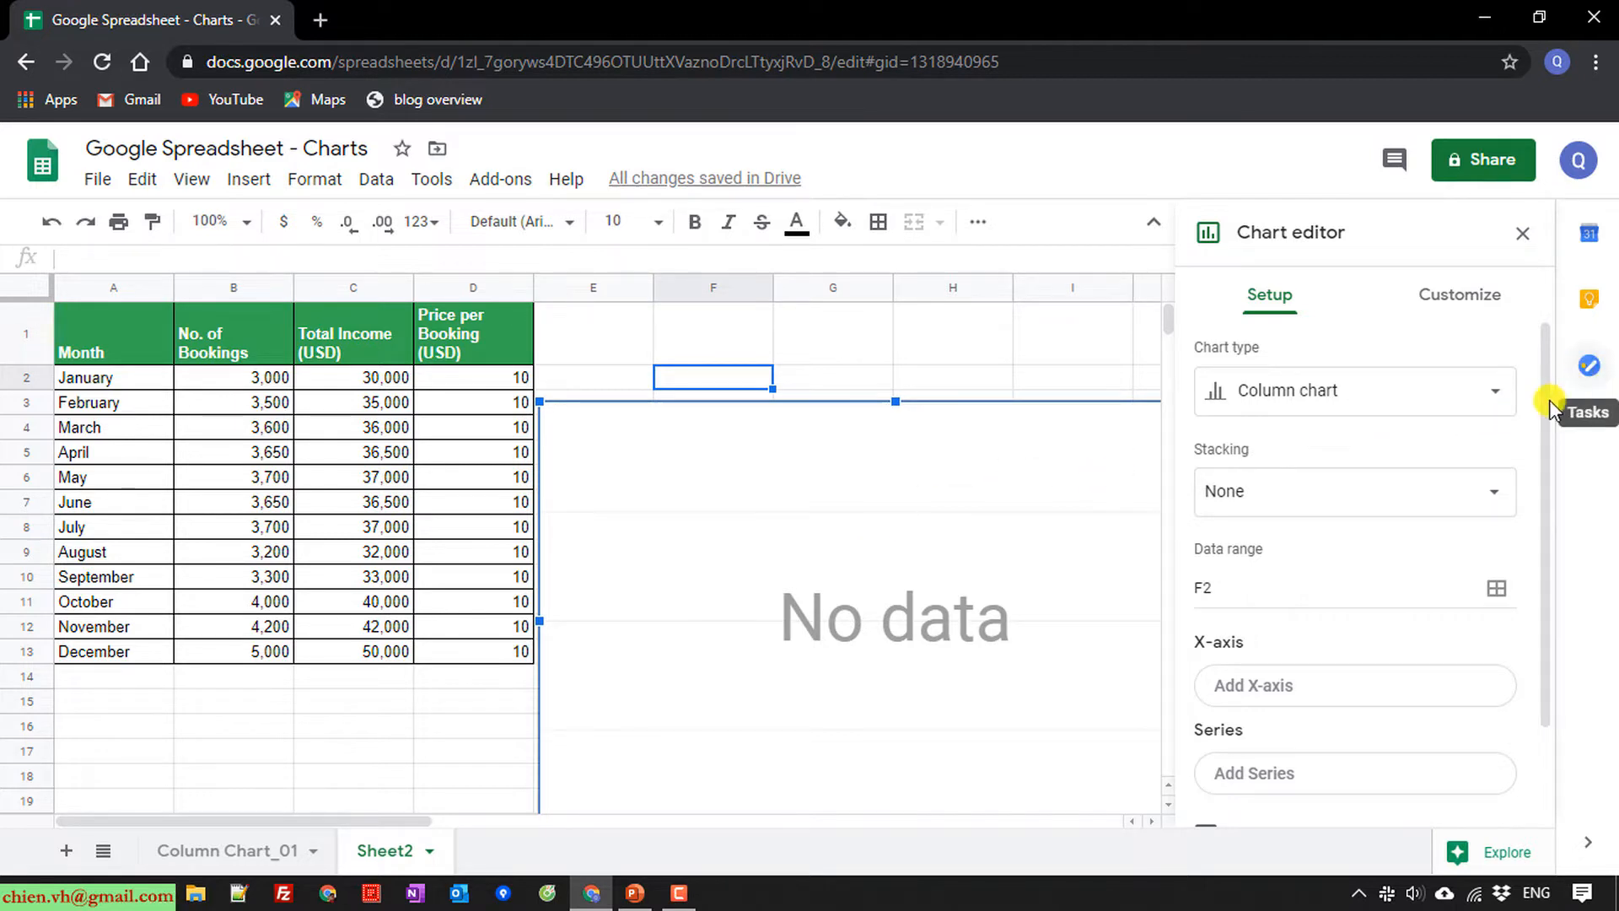
Set the chart's data range to A1:C13, covering month, number of bookings and total income
{"action": "left_click", "coordinate": [1498, 589]}
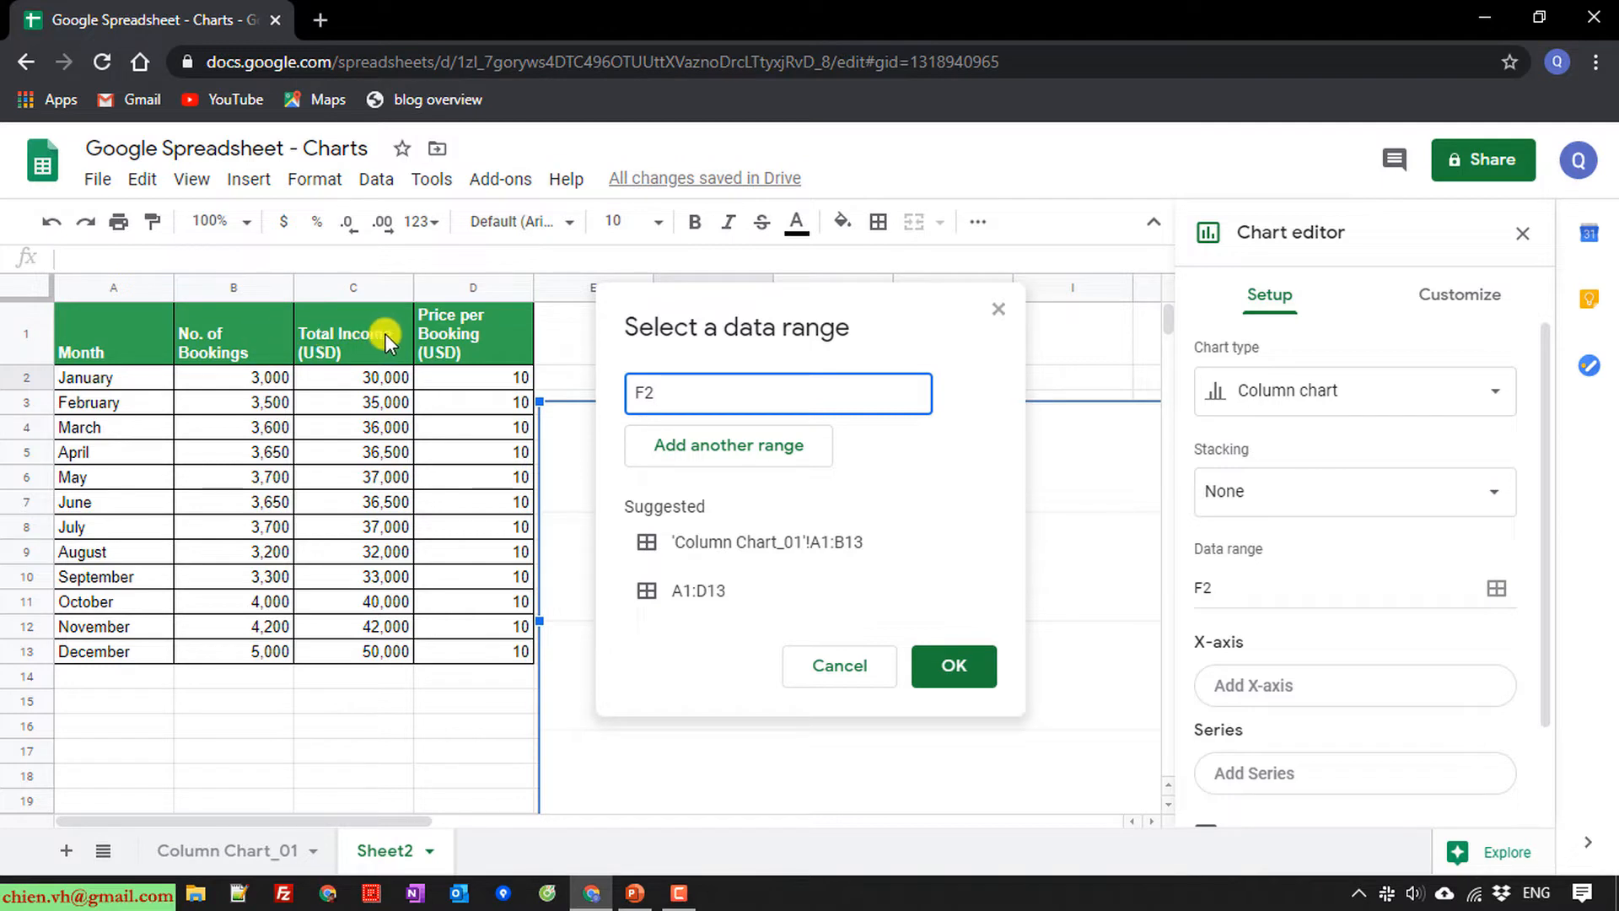
{"action": "left_click", "coordinate": [77, 315]}
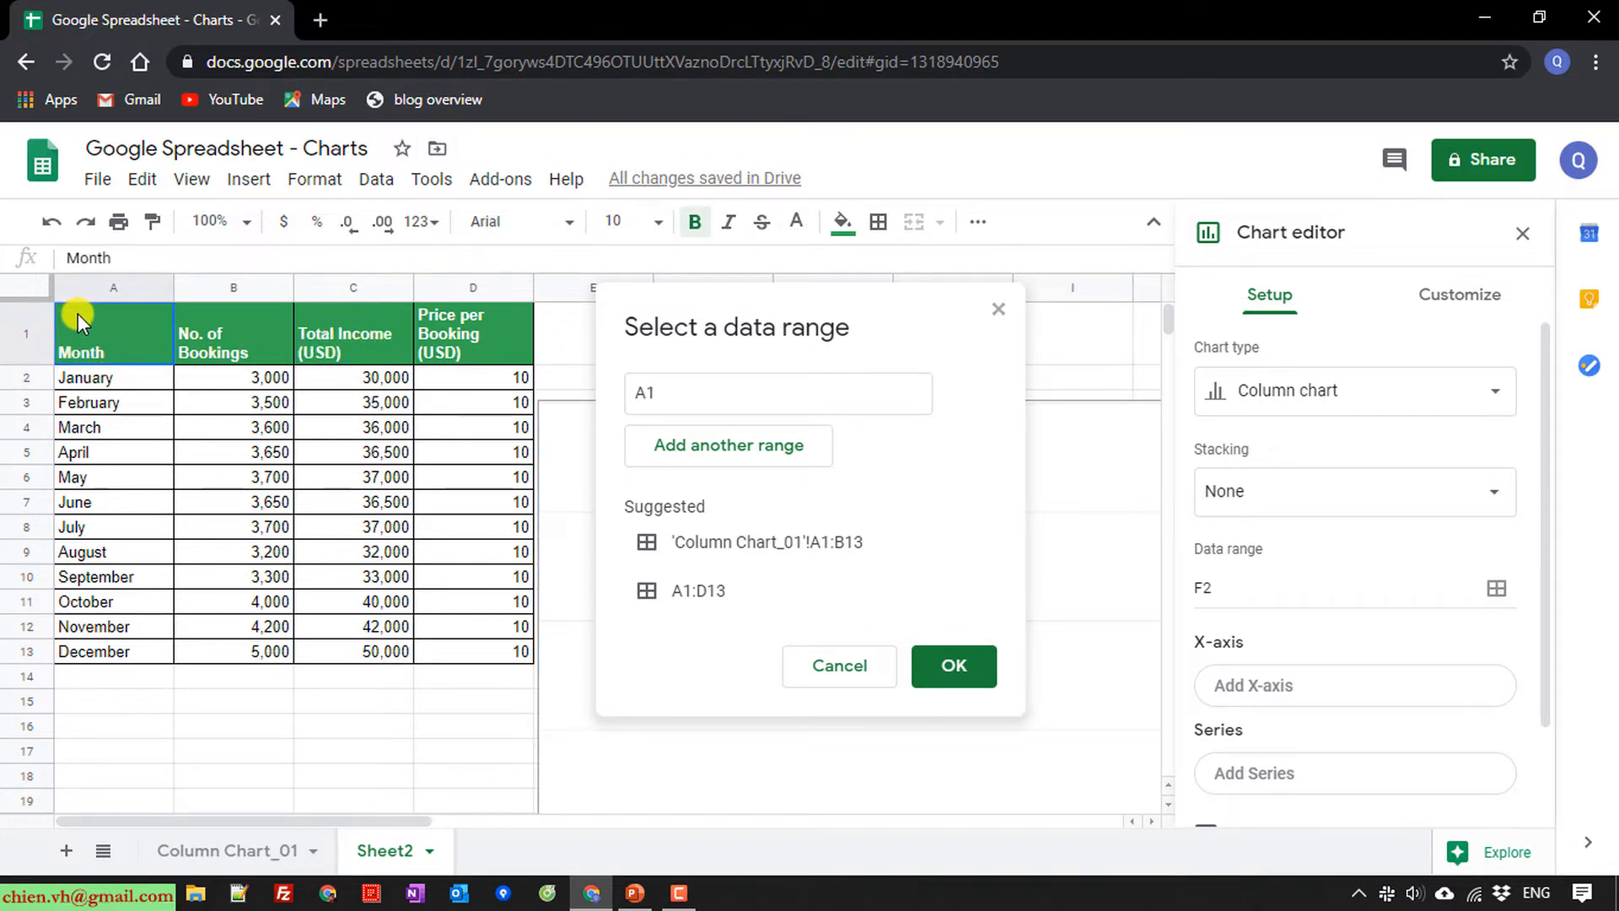
{"action": "left_click_drag", "start_coordinate": [77, 313], "coordinate": [371, 660]}
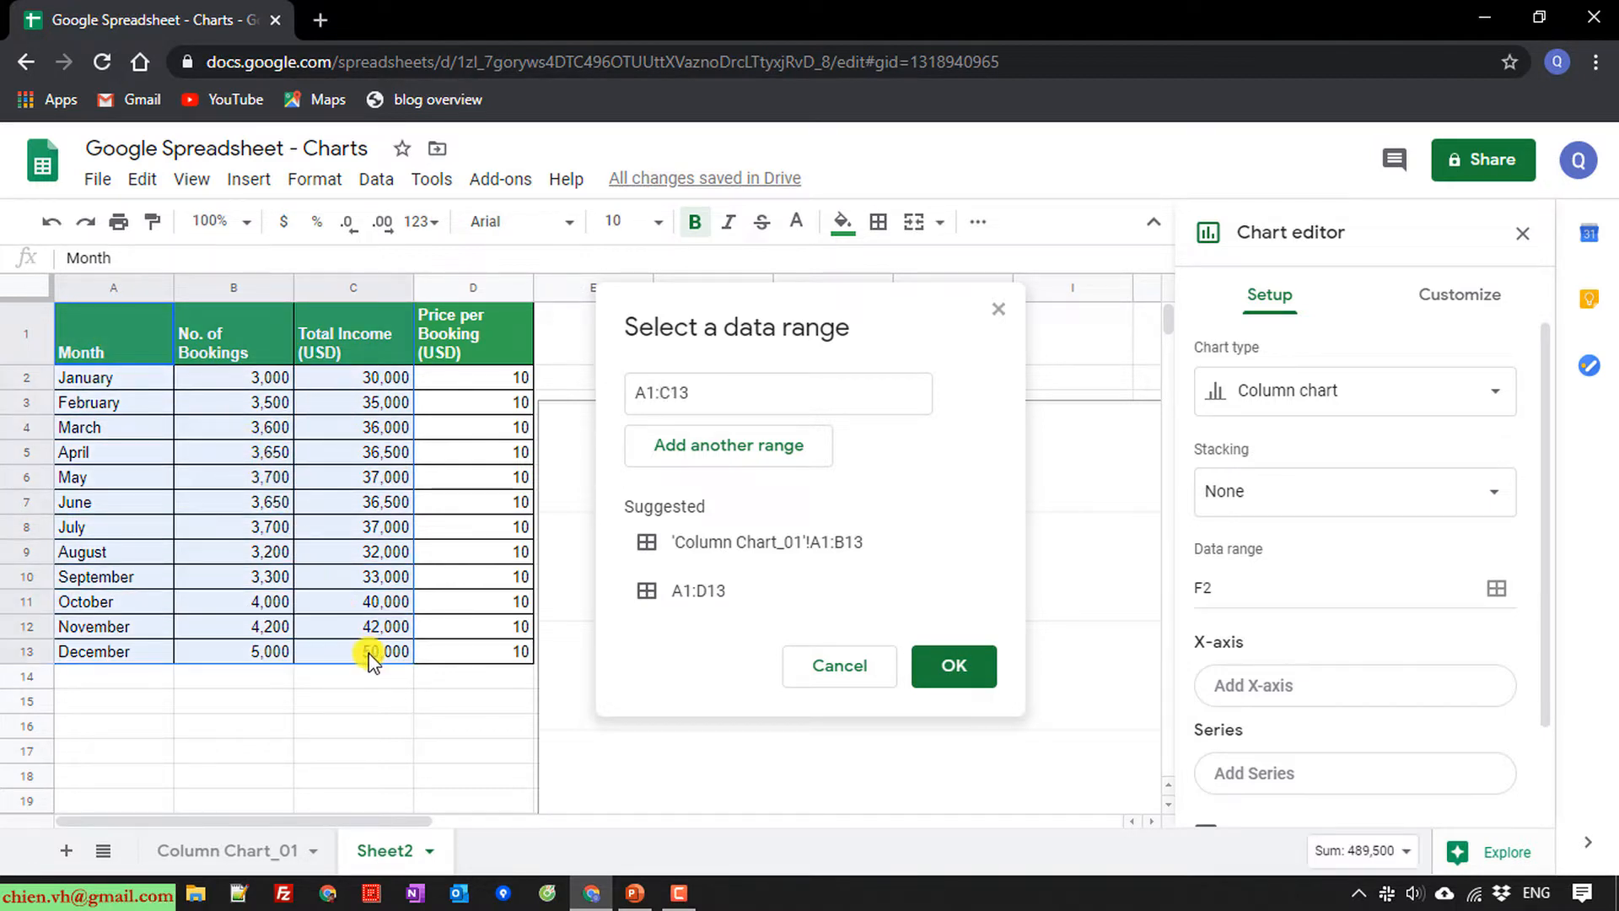
{"action": "left_click", "coordinate": [974, 680]}
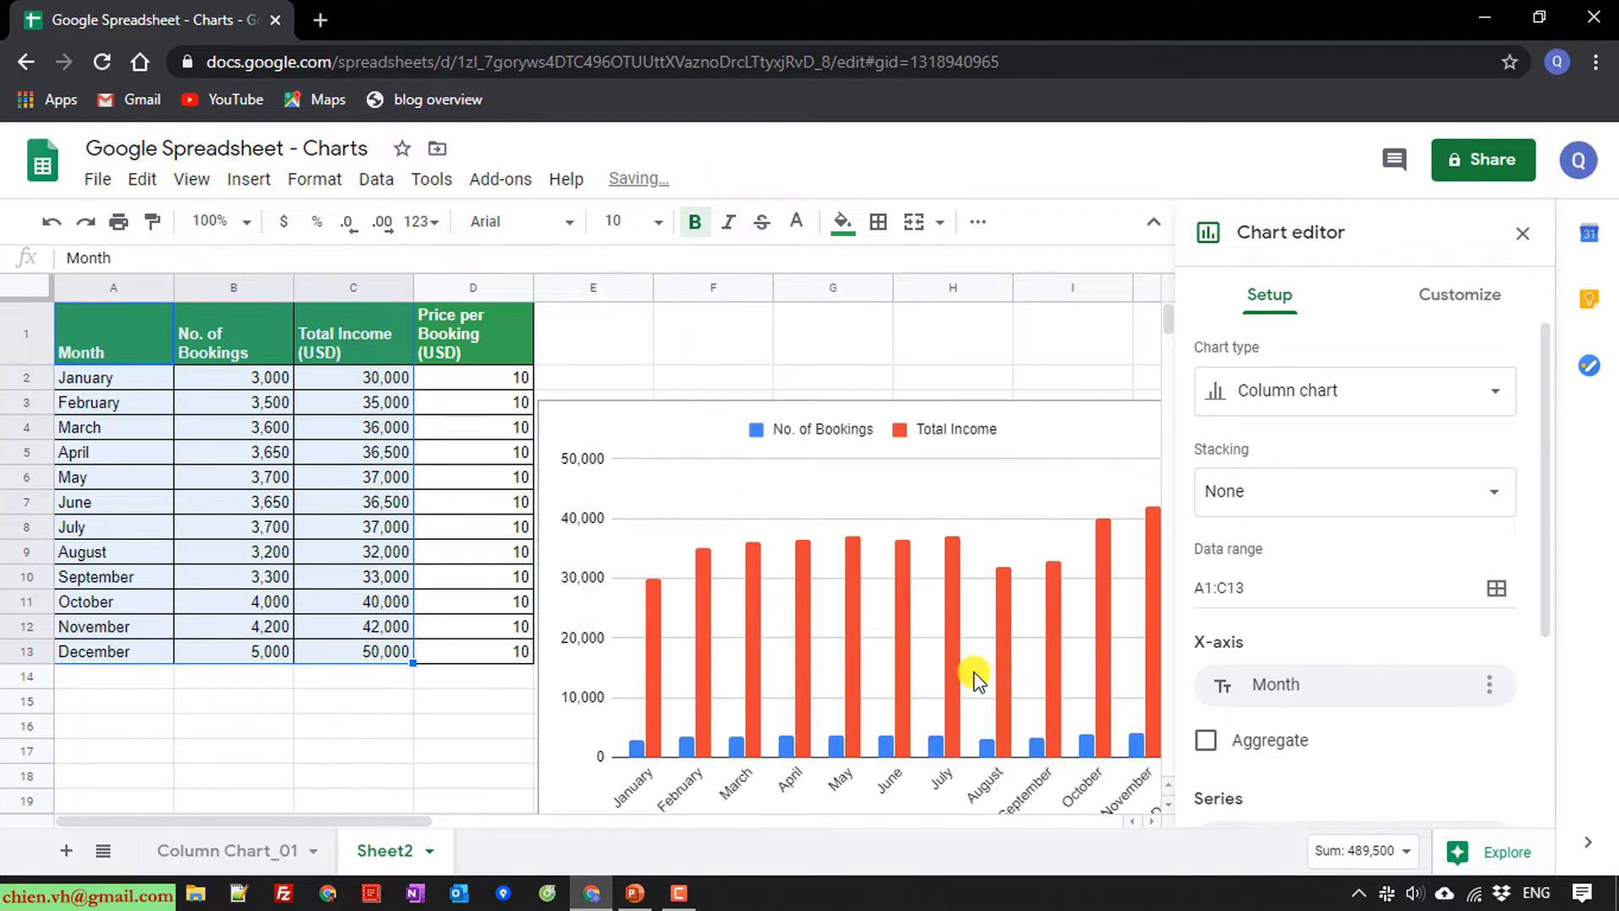
Compare the new column chart with the source table and review its X-axis, series and header options
{"action": "left_click_drag", "start_coordinate": [416, 816], "coordinate": [549, 822]}
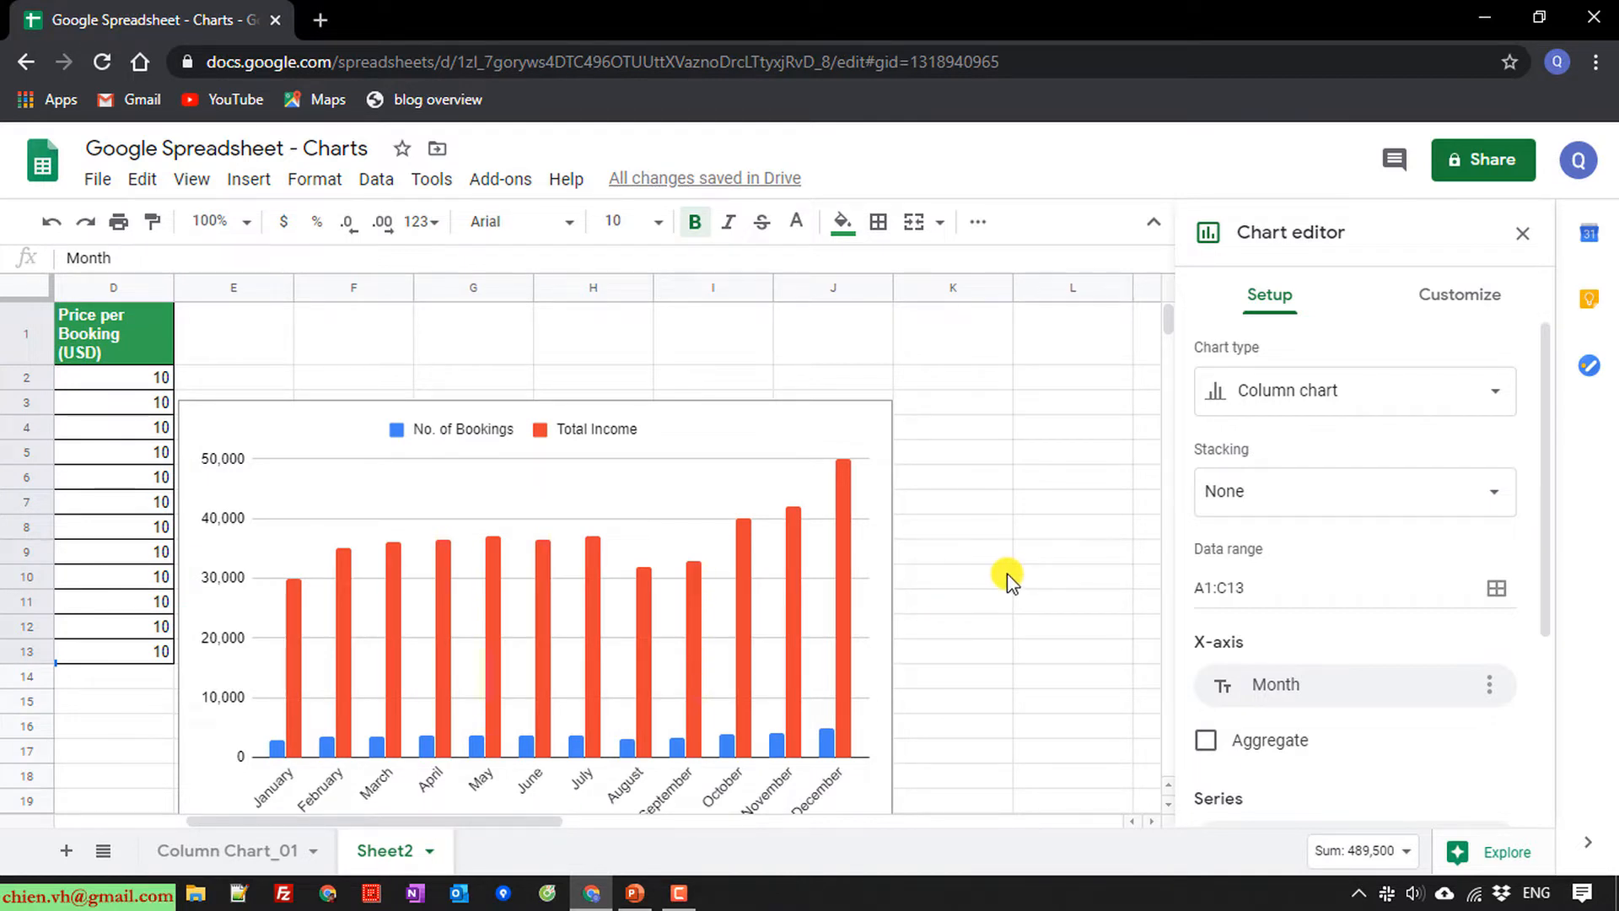
{"action": "scroll", "coordinate": [1012, 573], "scroll_direction": "down", "scroll_amount": 1}
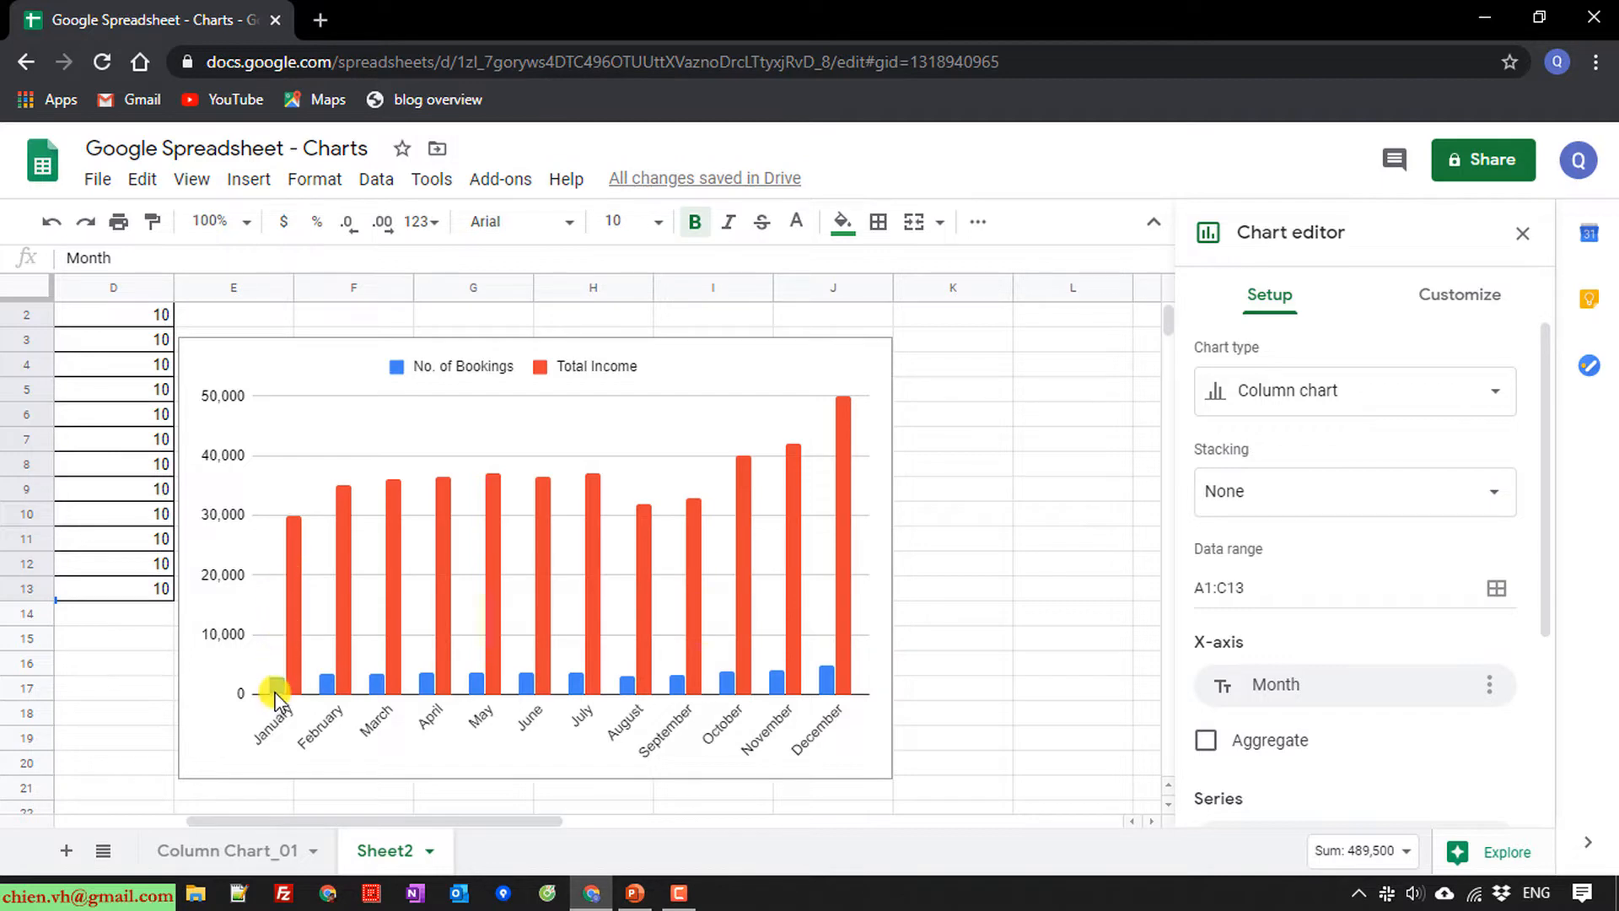
{"action": "left_click_drag", "start_coordinate": [326, 824], "coordinate": [126, 818]}
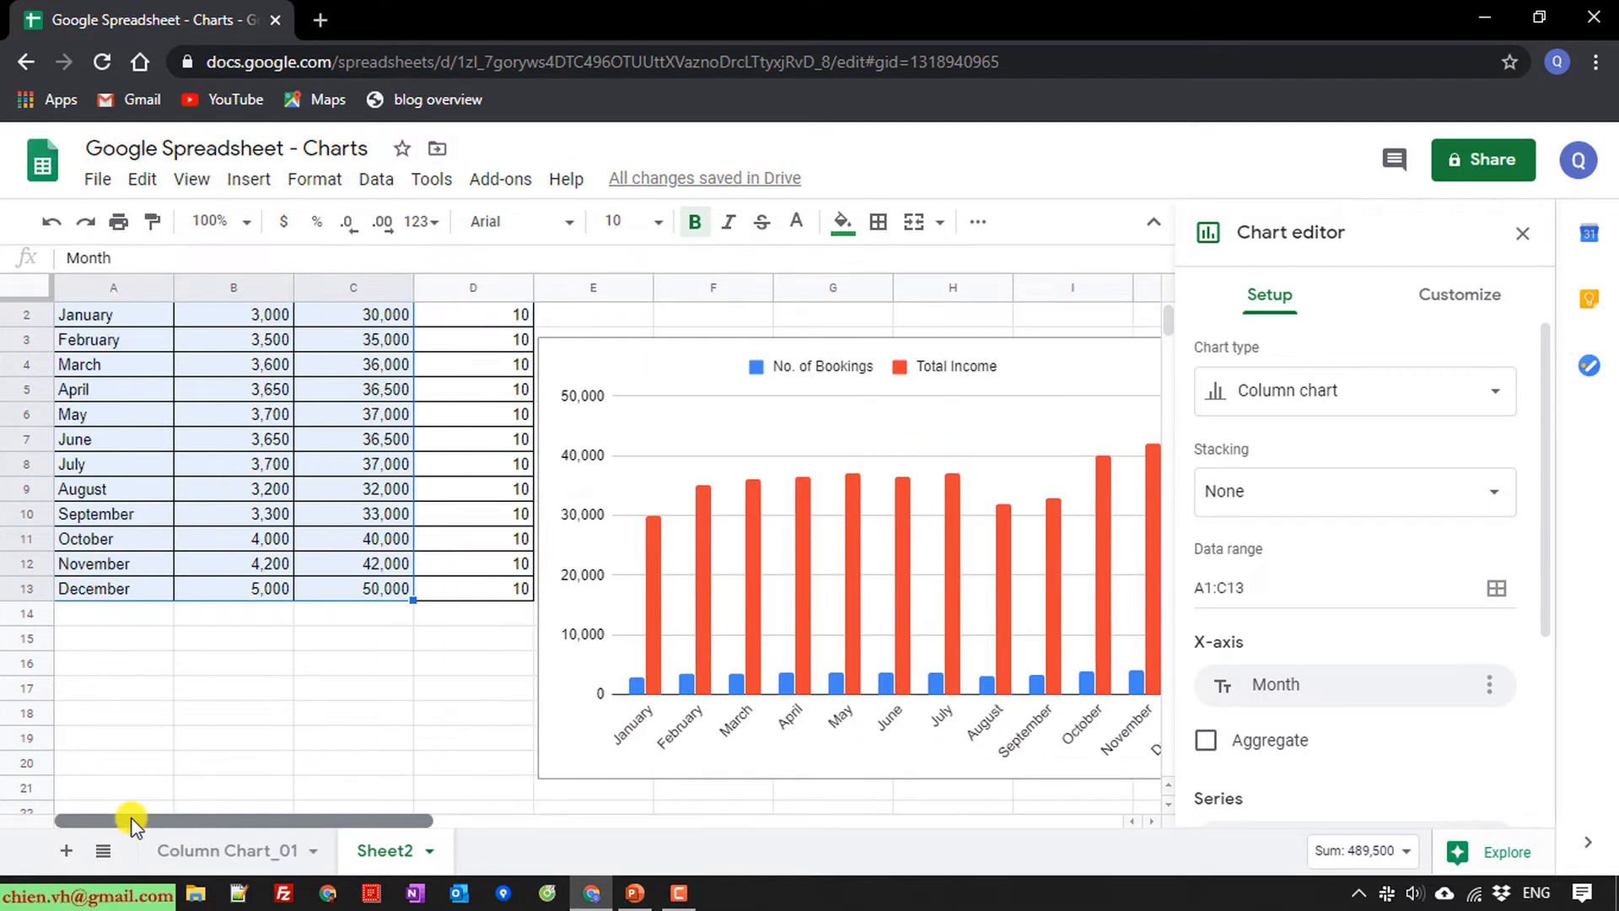
{"action": "scroll", "coordinate": [192, 603], "scroll_direction": "up", "scroll_amount": 1}
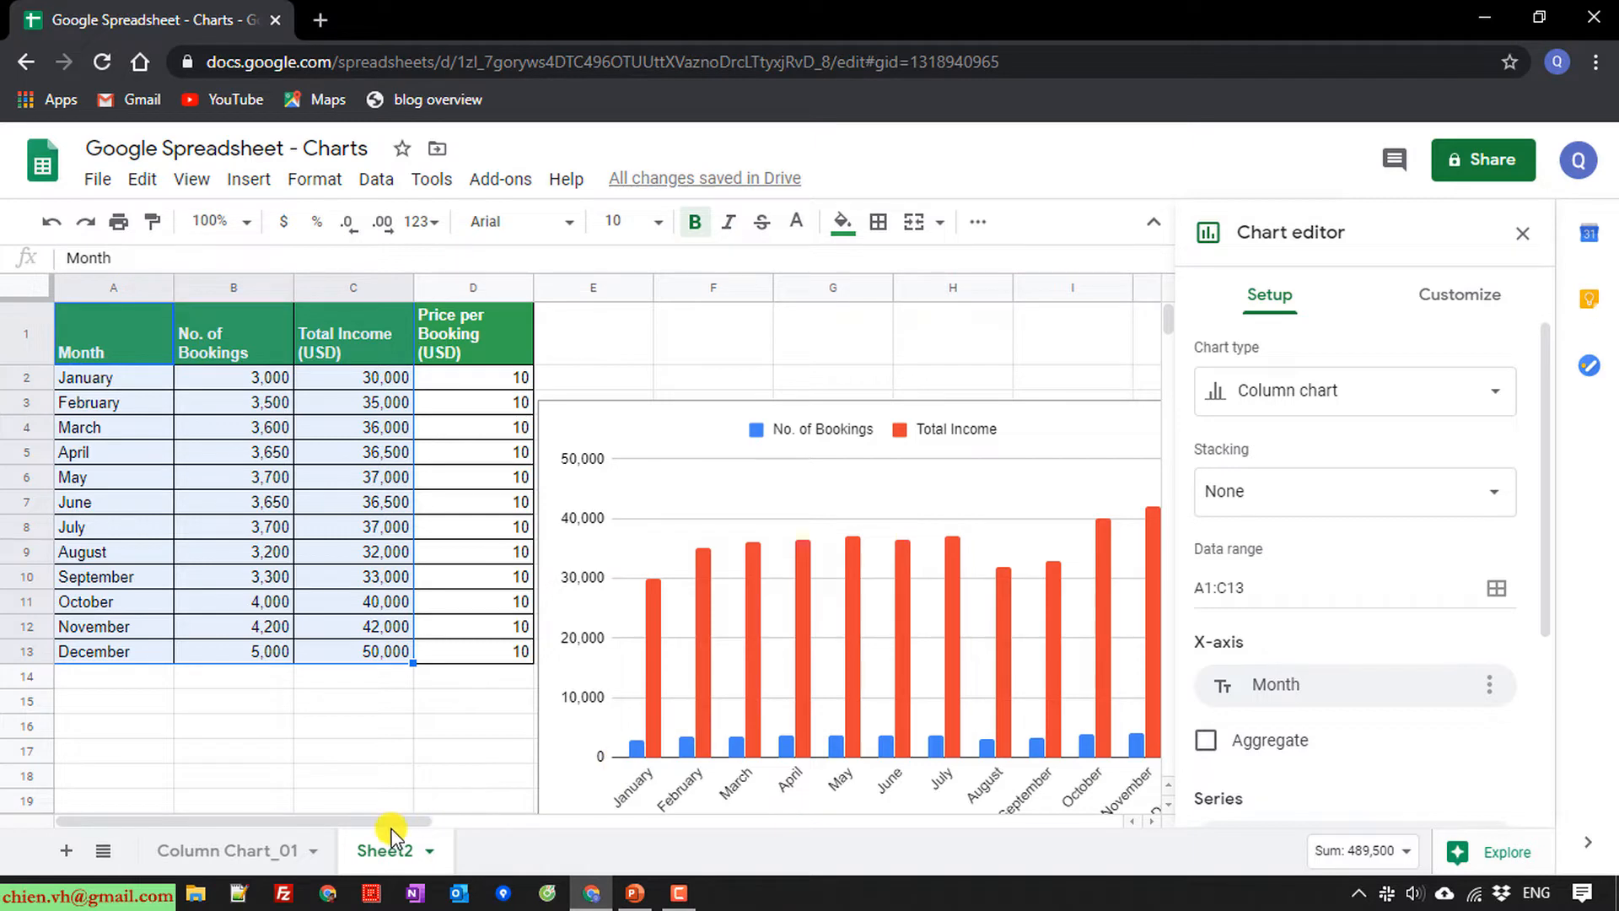
{"action": "left_click_drag", "start_coordinate": [386, 846], "coordinate": [474, 819]}
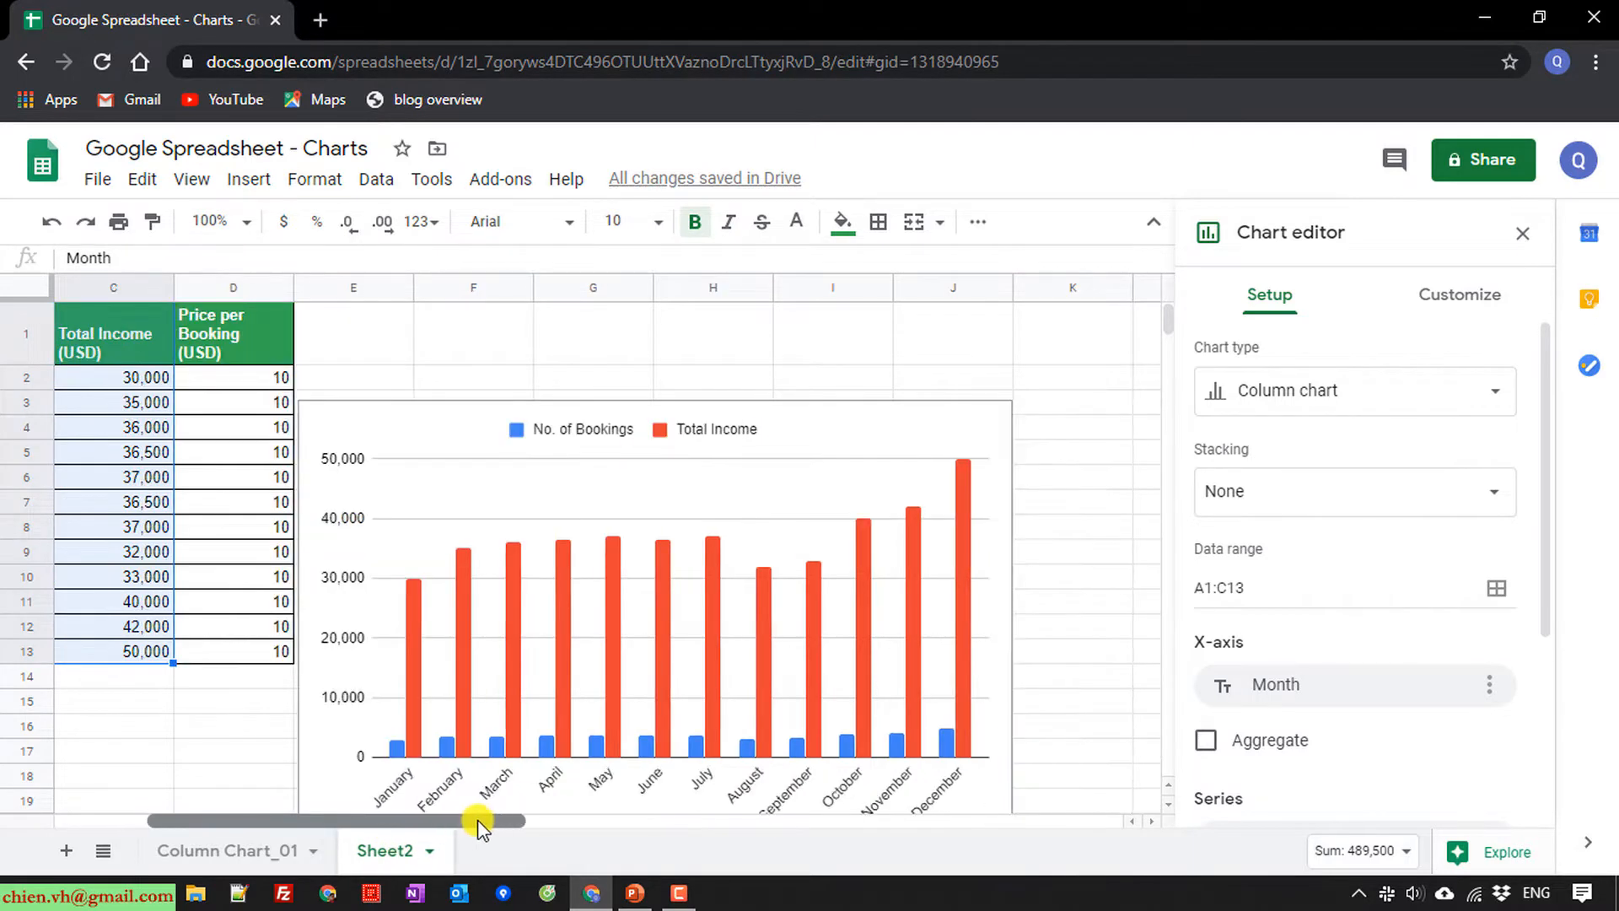
{"action": "scroll", "coordinate": [645, 600], "scroll_direction": "down", "scroll_amount": 1}
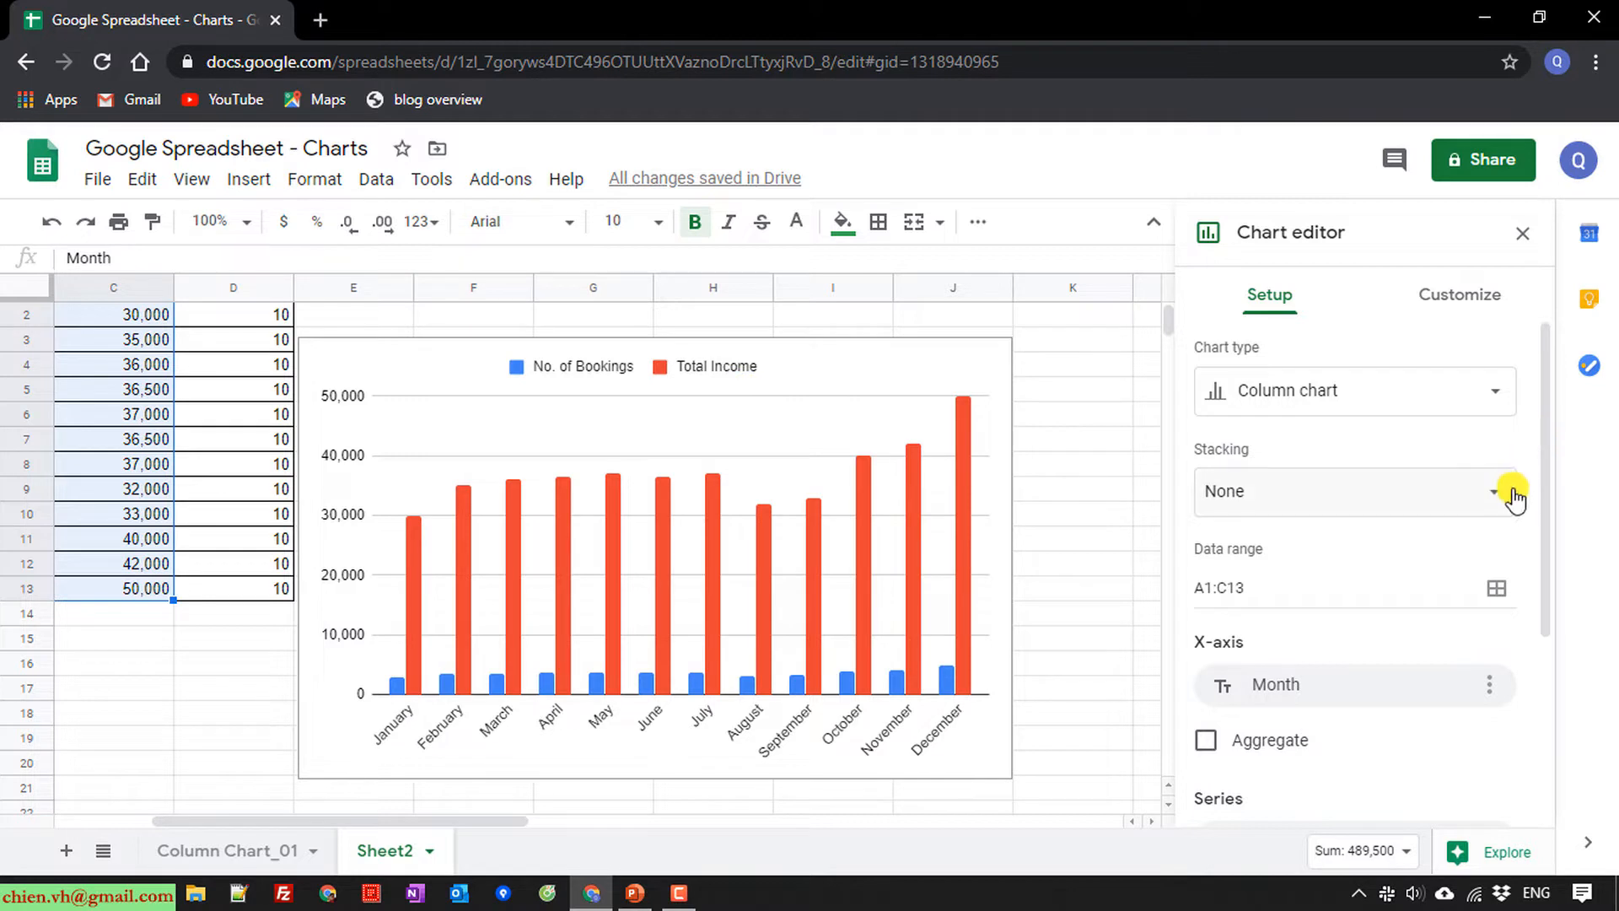
{"action": "scroll", "coordinate": [1534, 471], "scroll_direction": "down", "scroll_amount": 4}
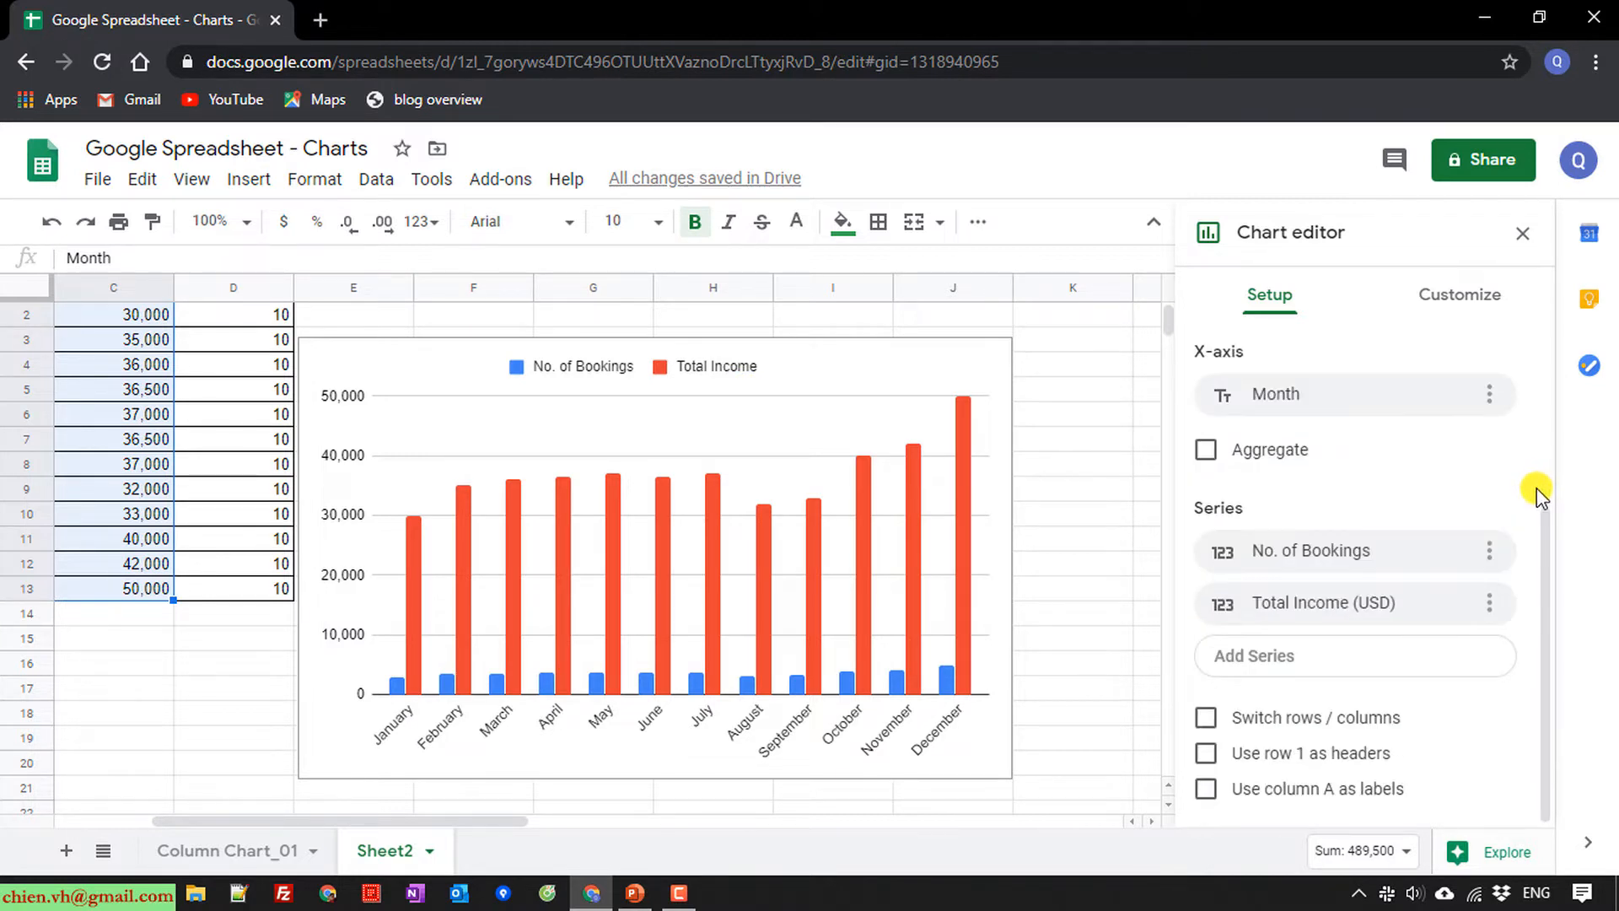
{"action": "scroll", "coordinate": [1537, 487], "scroll_direction": "up", "scroll_amount": 1}
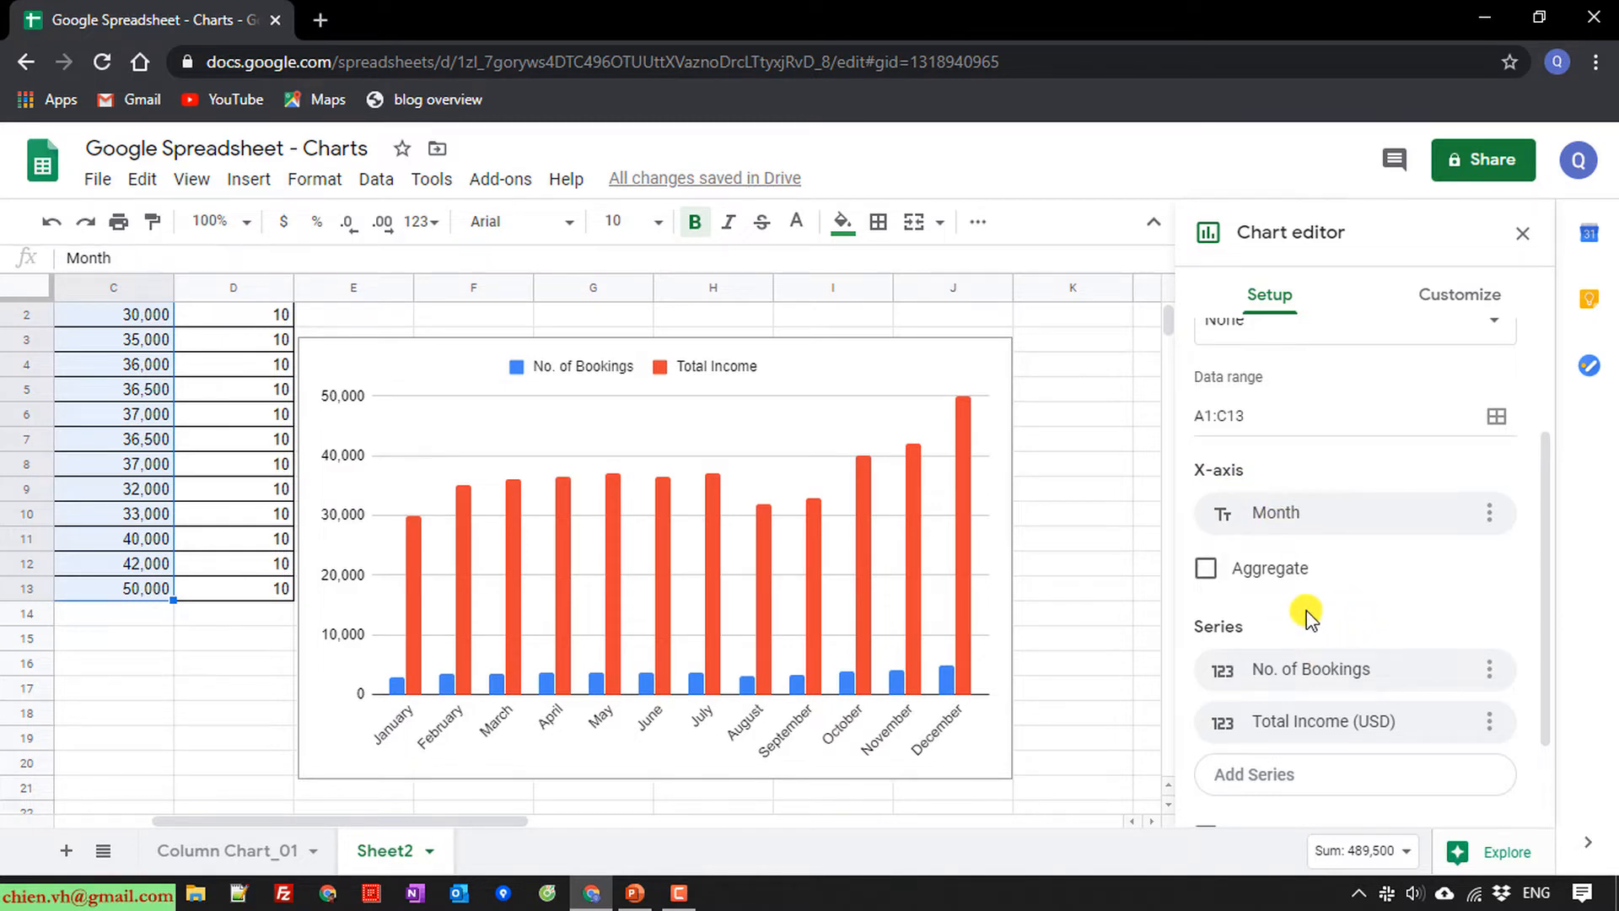
{"action": "scroll", "coordinate": [1307, 613], "scroll_direction": "down", "scroll_amount": 1}
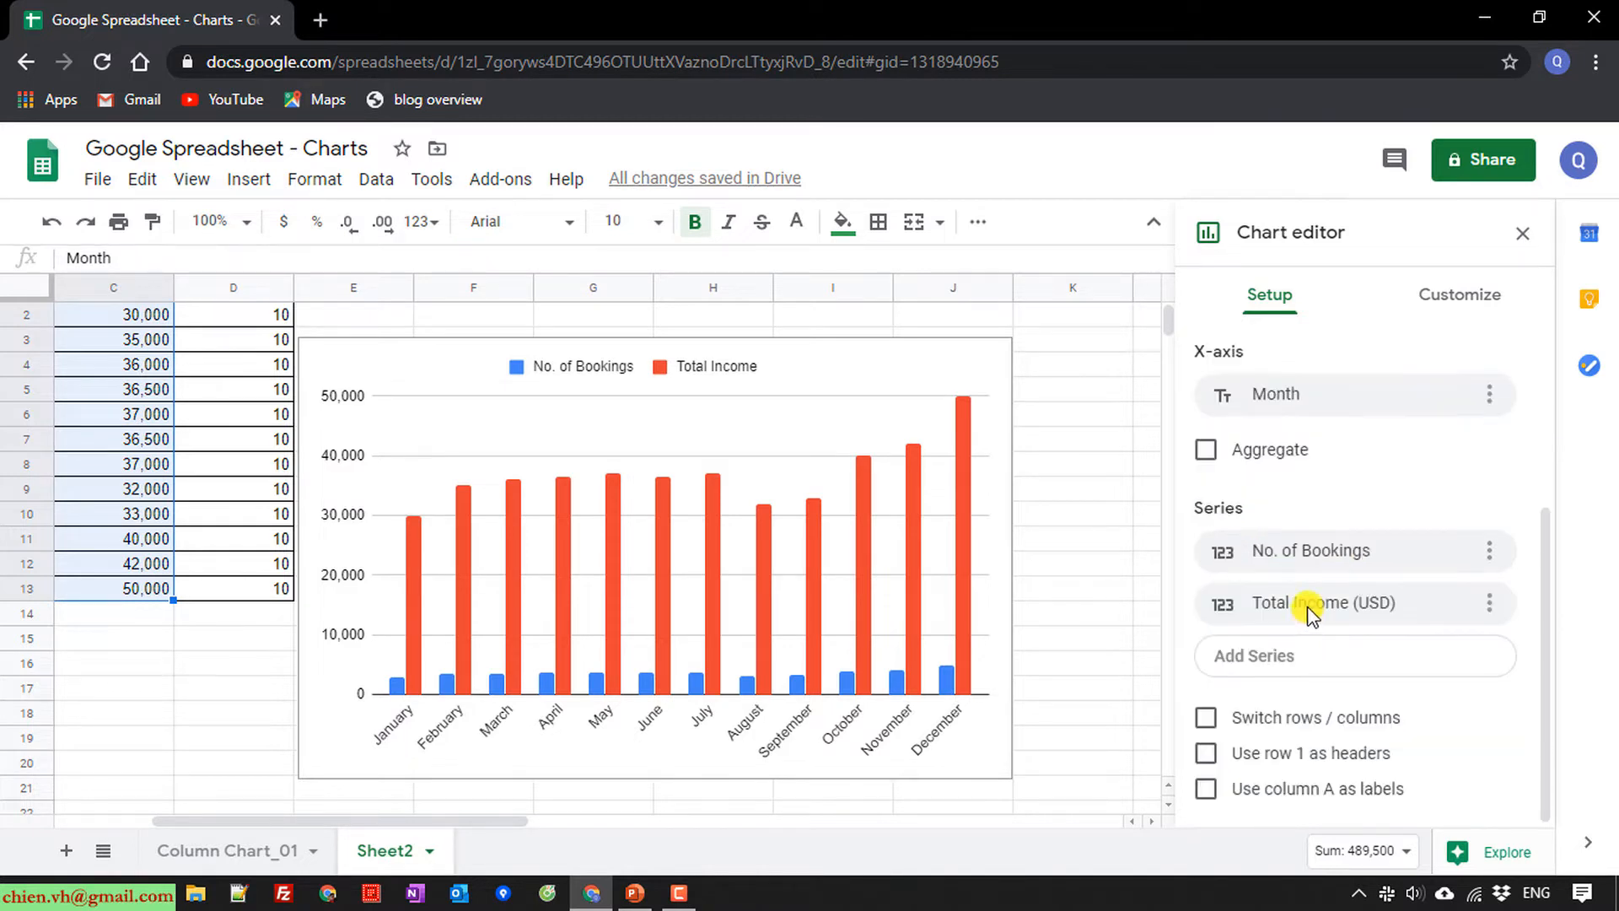
Try switching the chart's rows and columns, and restore the original arrangement
{"action": "left_click", "coordinate": [1257, 723]}
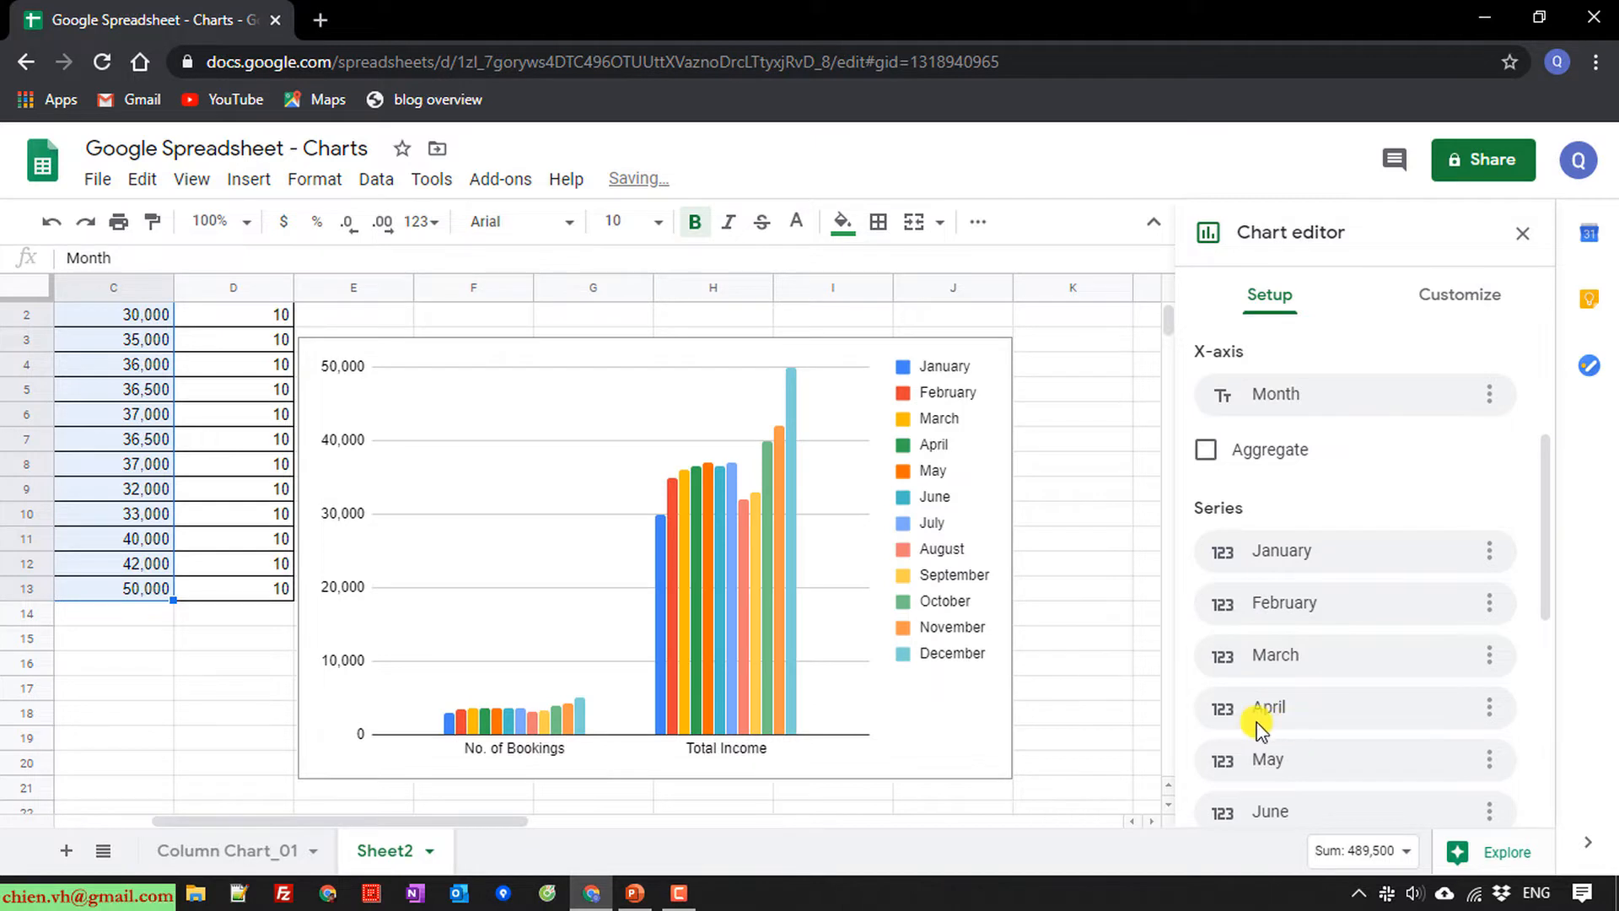
{"action": "scroll", "coordinate": [1364, 569], "scroll_direction": "down", "scroll_amount": 6}
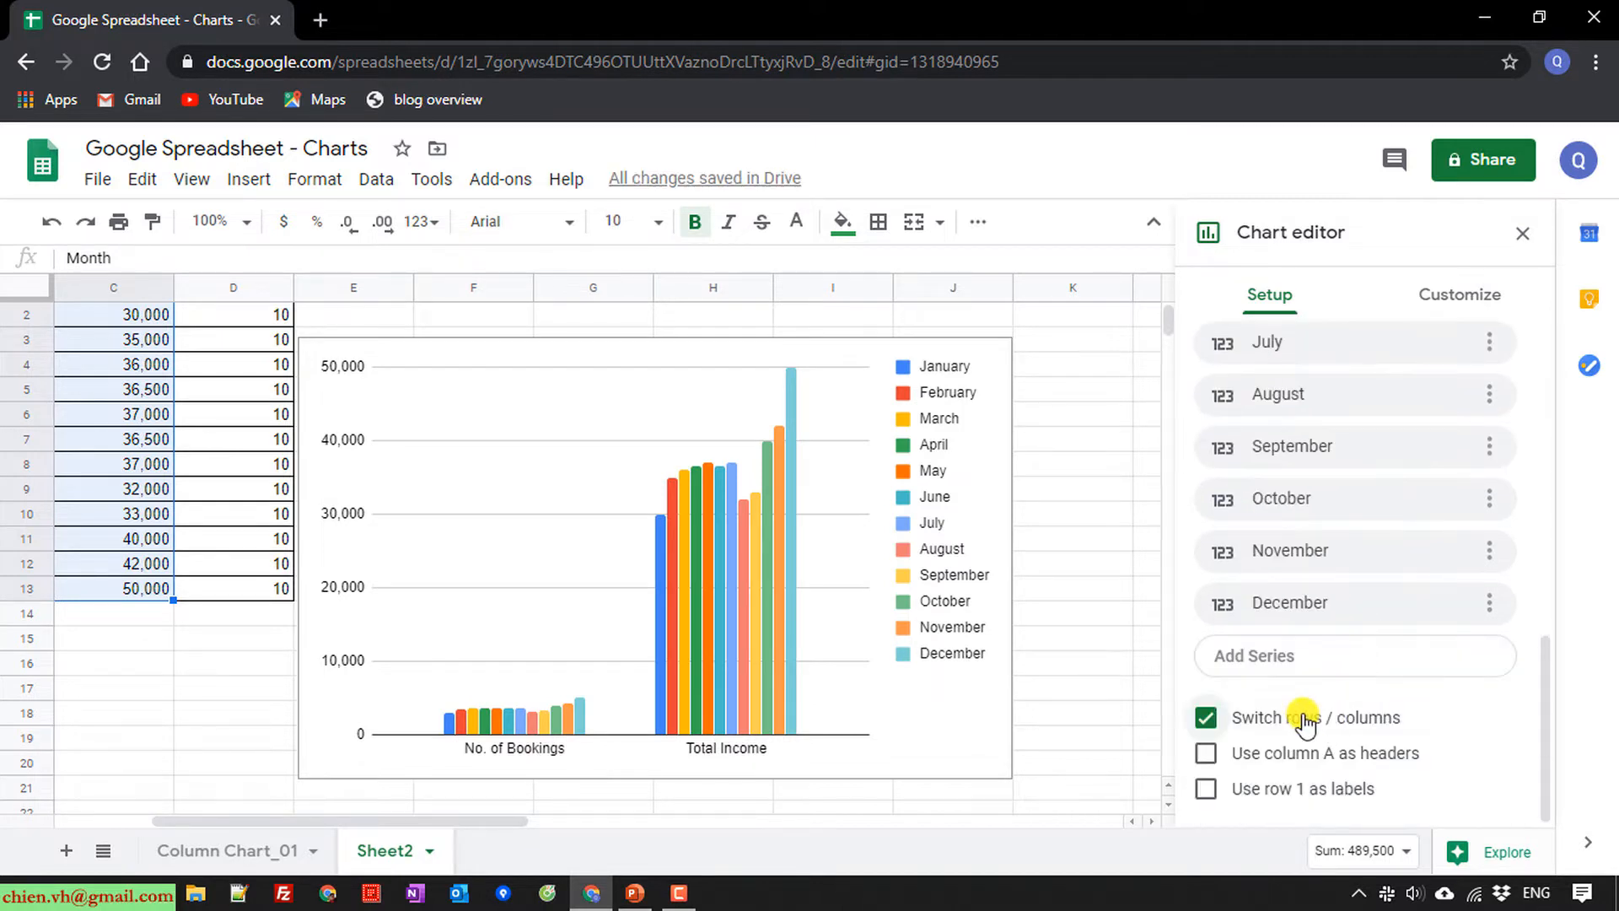
{"action": "left_click", "coordinate": [1305, 723]}
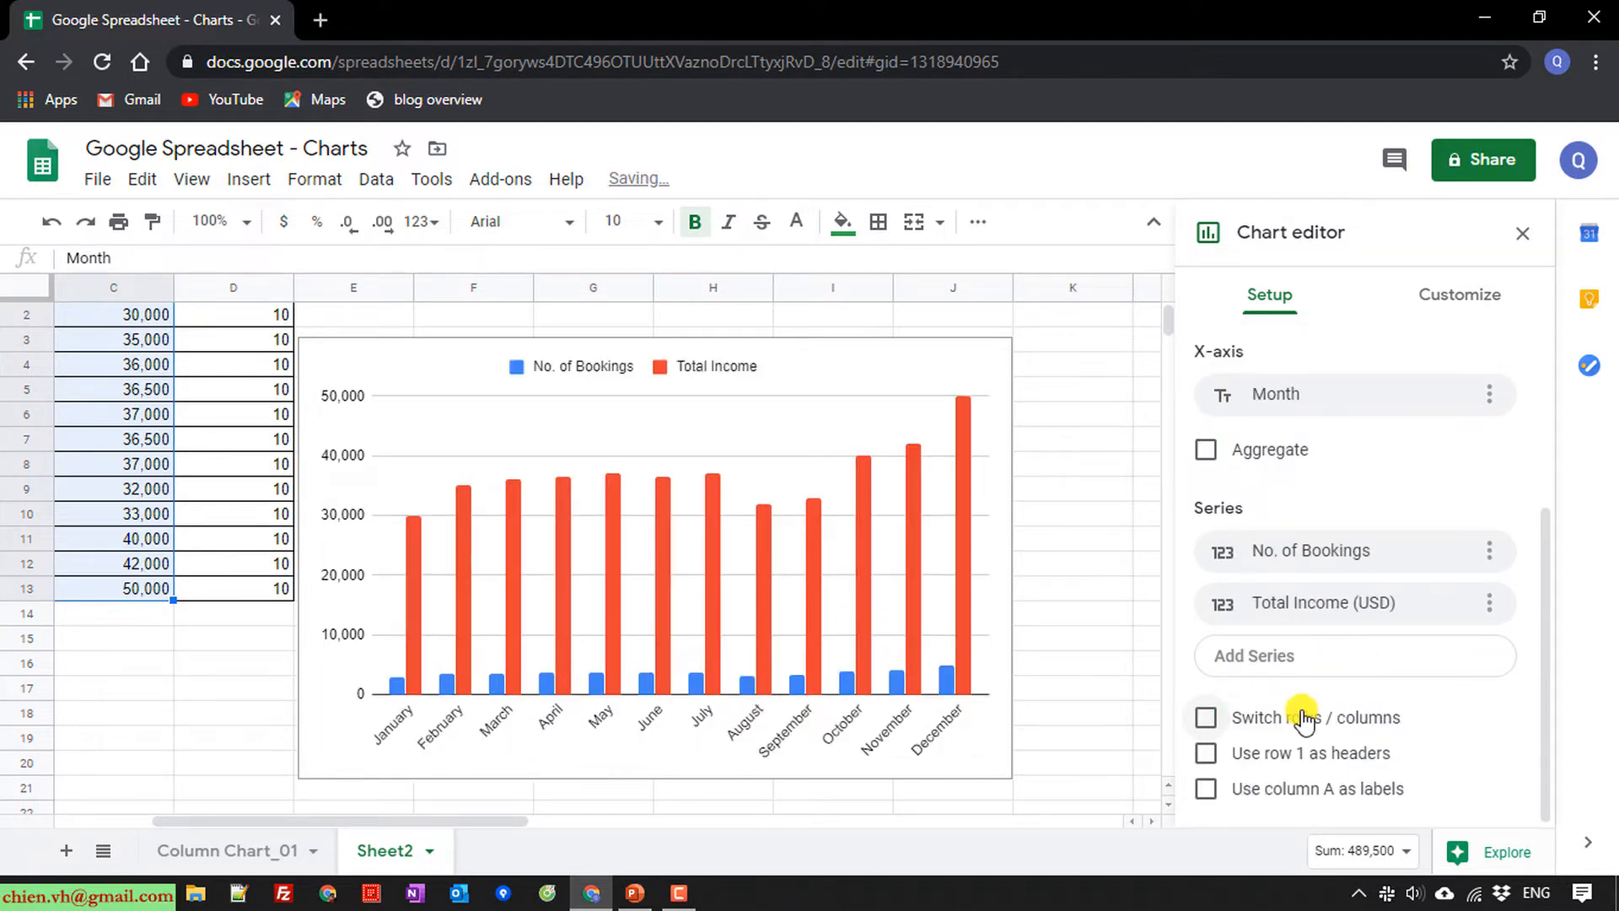
Toggle the chart's use of row 1 as headers to compare the effect, leaving the option enabled
{"action": "left_click", "coordinate": [1260, 755]}
{"action": "left_click", "coordinate": [1262, 758]}
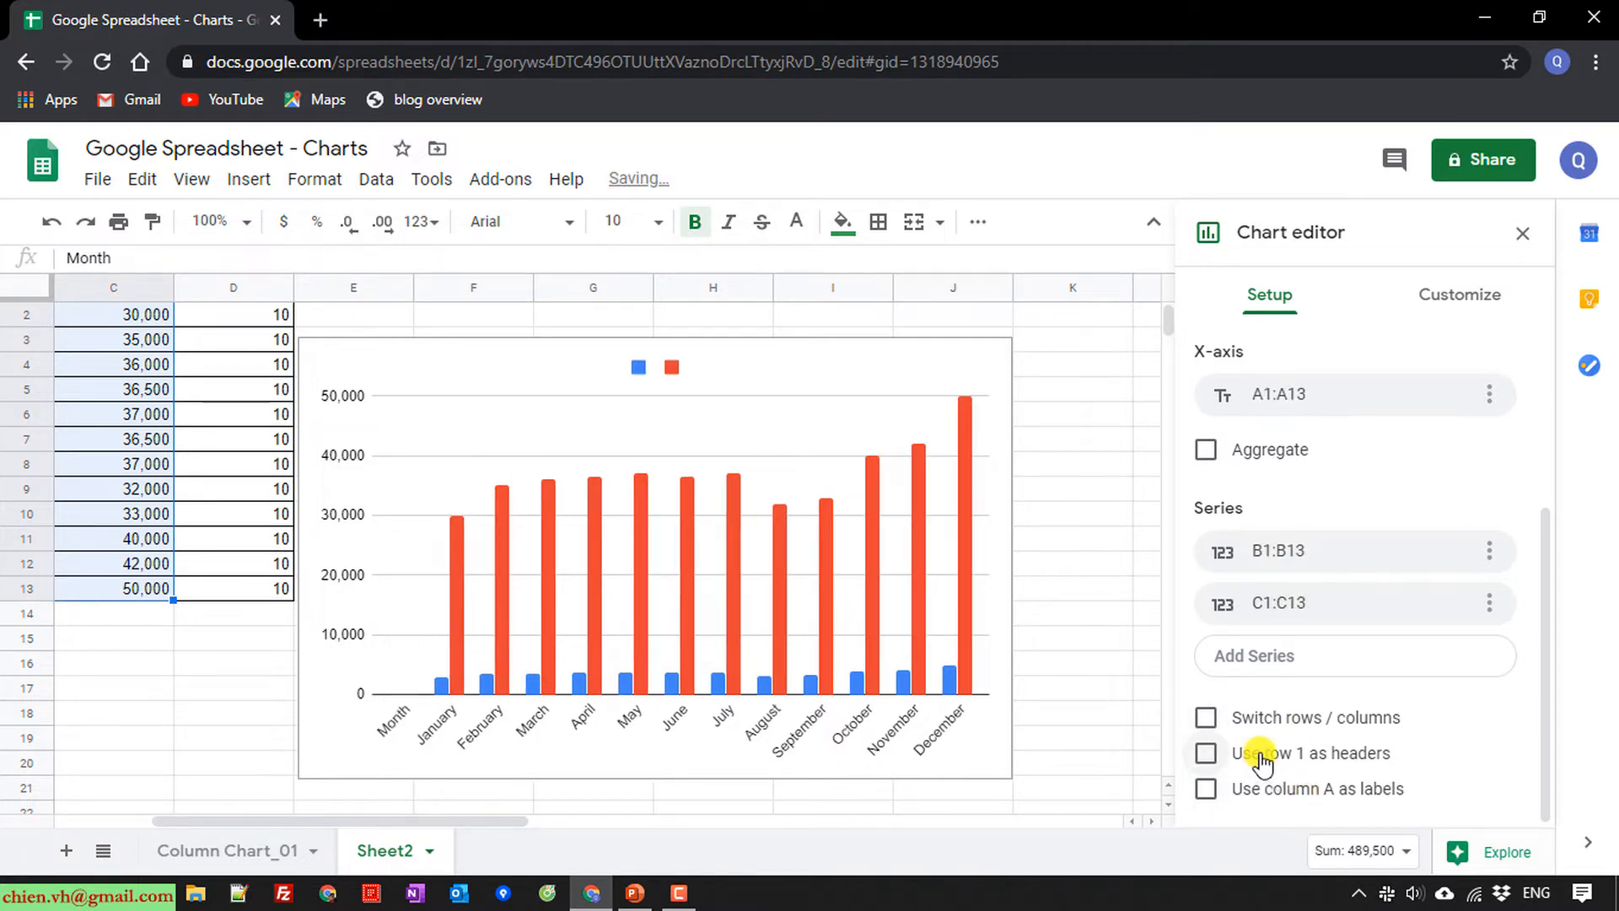
{"action": "left_click", "coordinate": [1263, 759]}
{"action": "left_click", "coordinate": [1262, 759]}
{"action": "left_click", "coordinate": [1256, 766]}
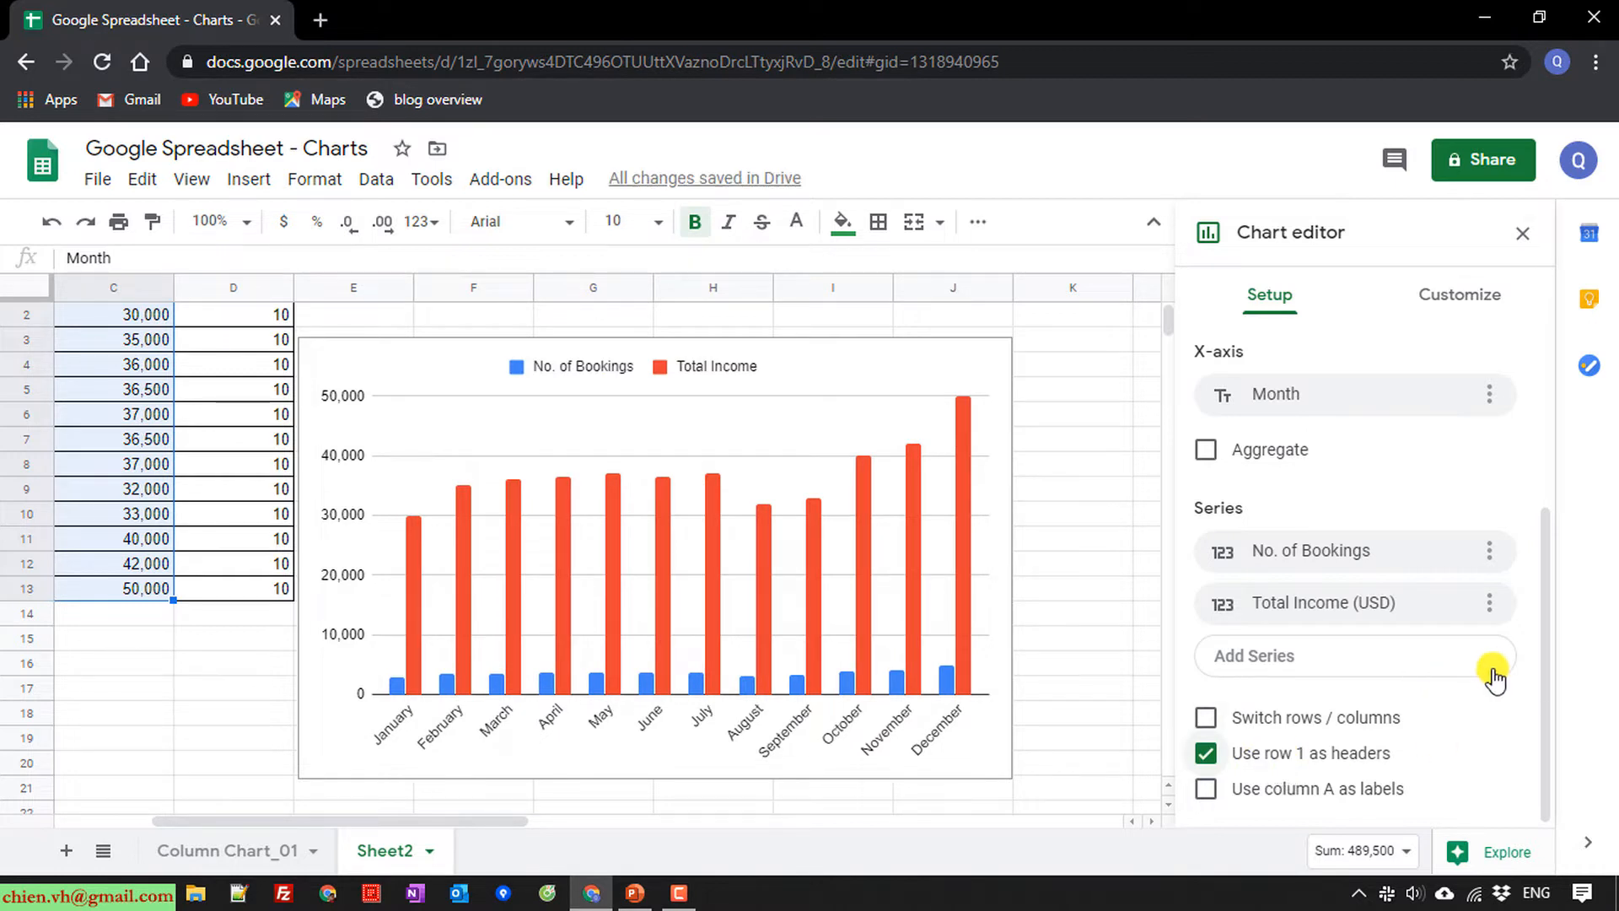
Open the chart style customization options and set the chart's font to Narrow
{"action": "scroll", "coordinate": [1491, 674], "scroll_direction": "up", "scroll_amount": 3}
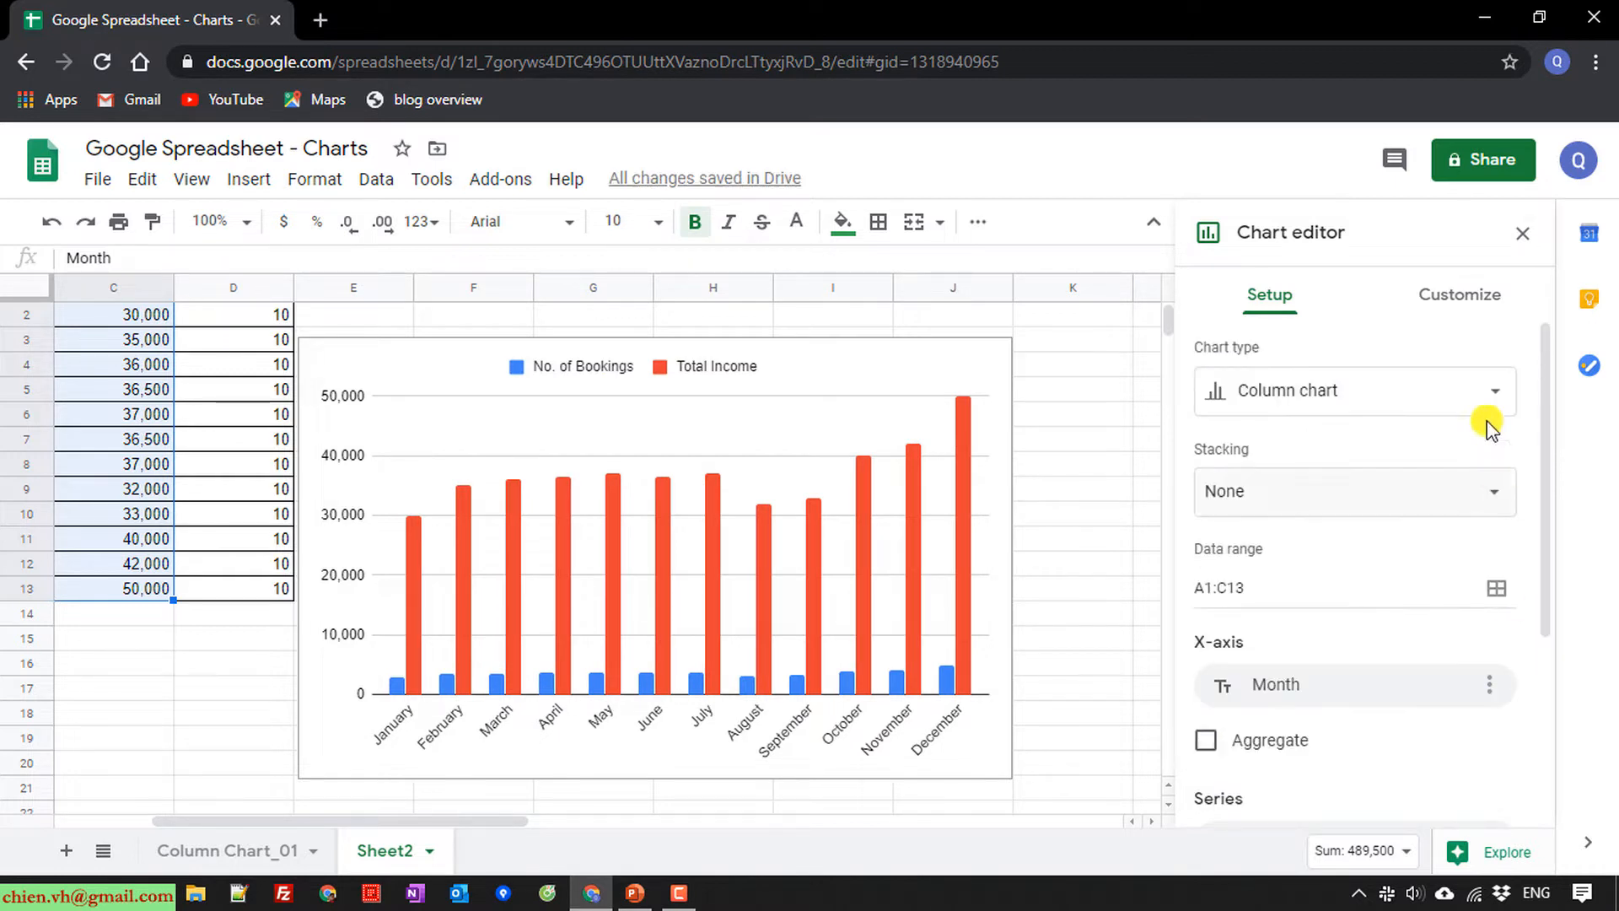
{"action": "left_click", "coordinate": [1471, 303]}
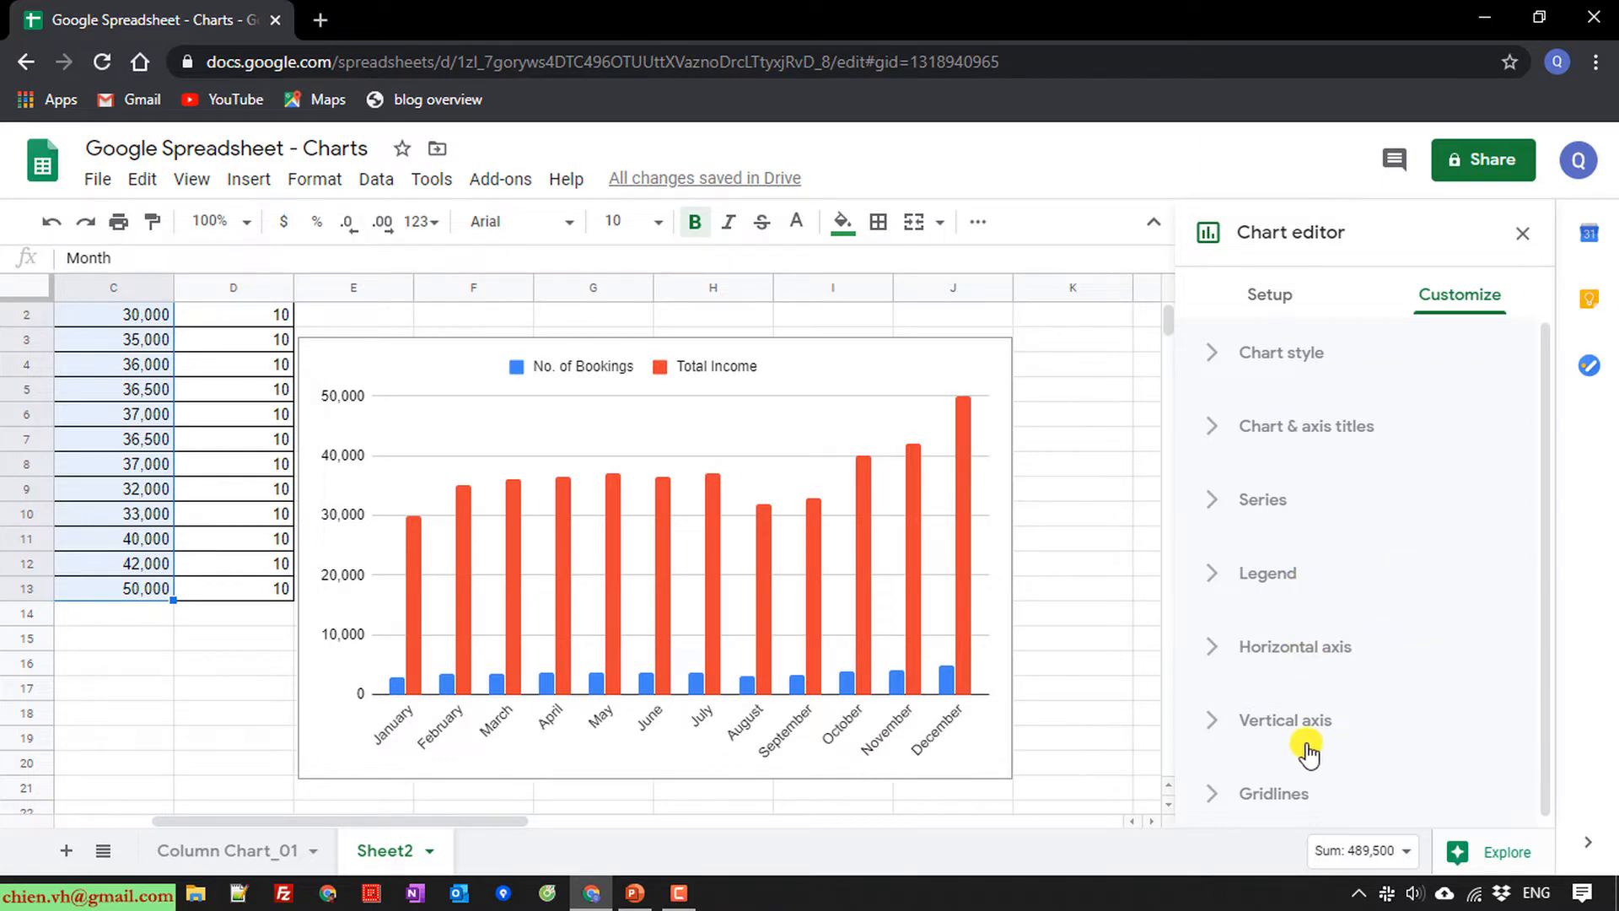
{"action": "scroll", "coordinate": [1389, 755], "scroll_direction": "down", "scroll_amount": 1}
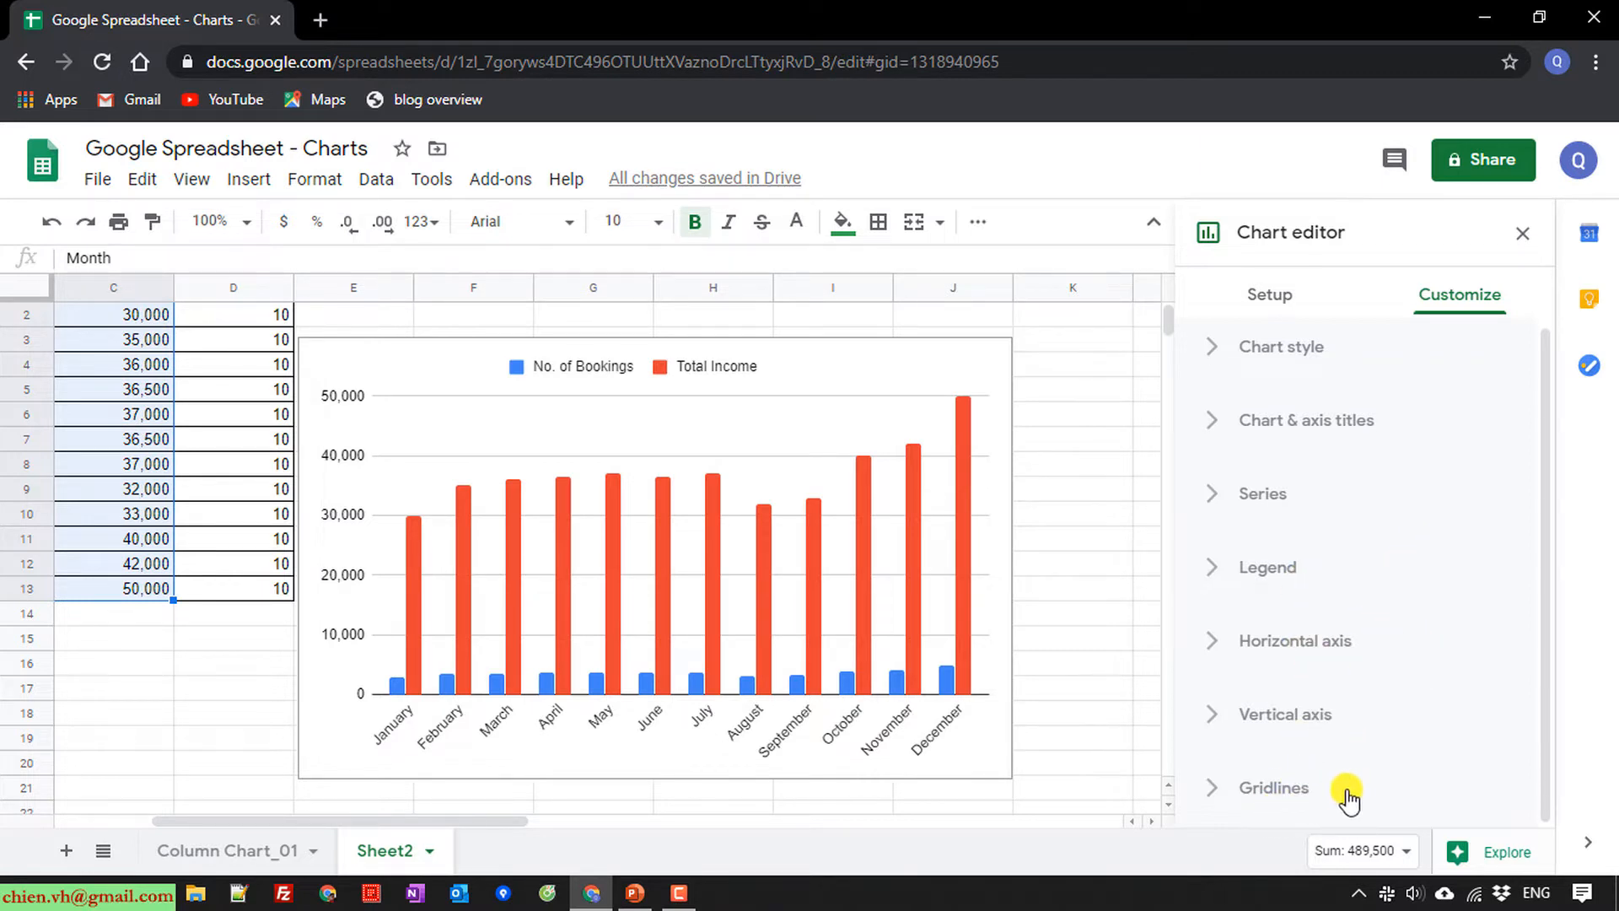
{"action": "scroll", "coordinate": [1328, 793], "scroll_direction": "up", "scroll_amount": 1}
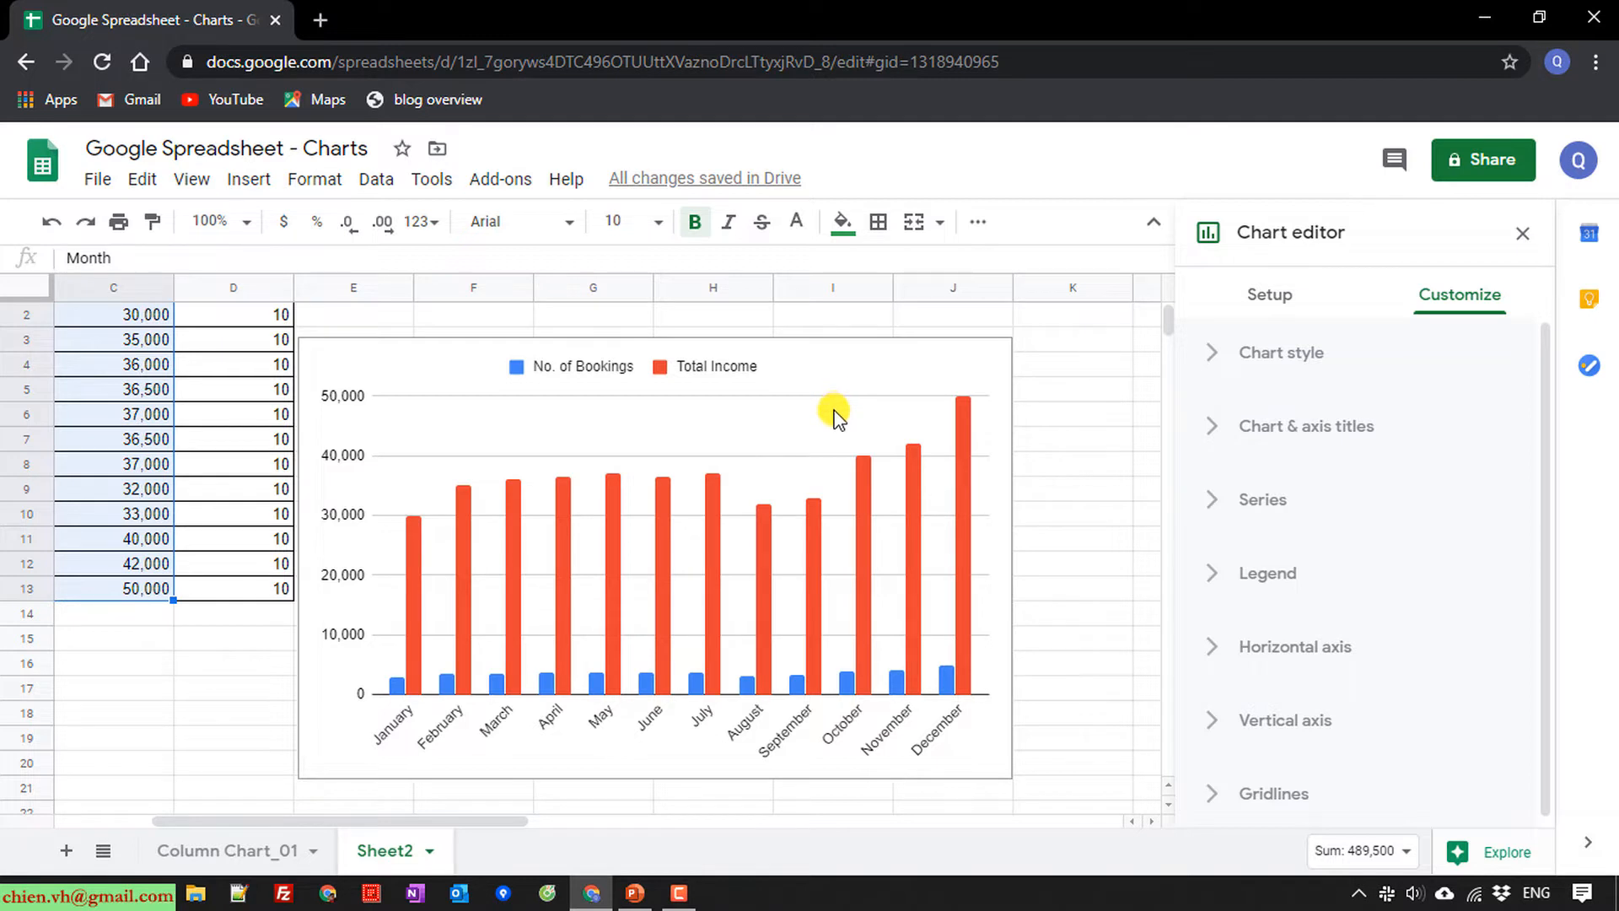
{"action": "left_click", "coordinate": [1215, 358]}
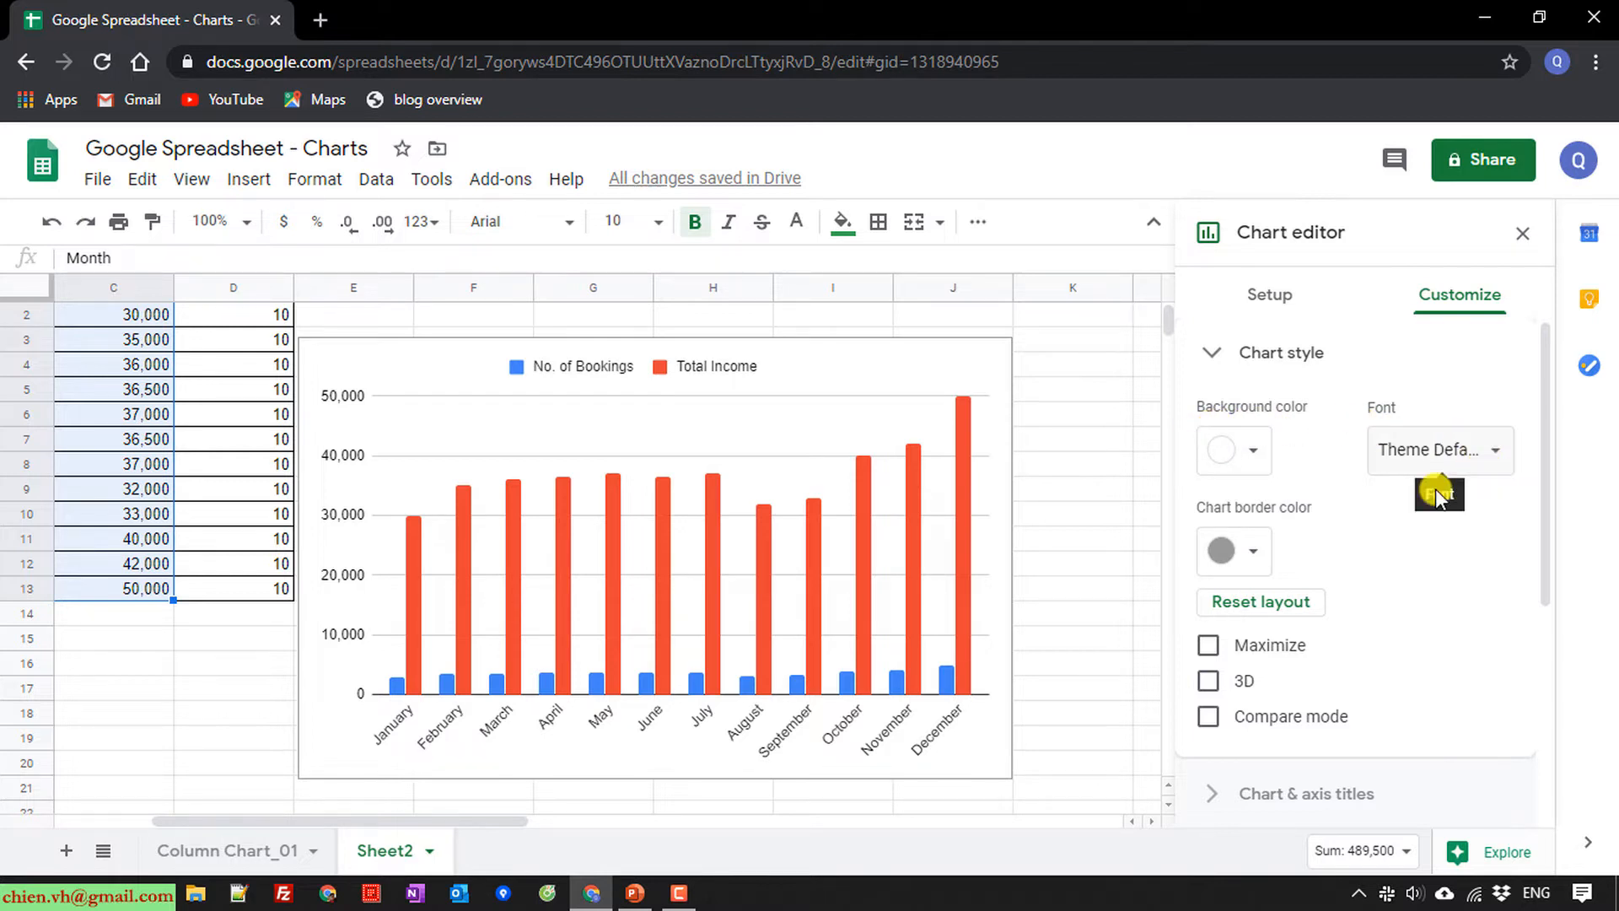
{"action": "scroll", "coordinate": [1328, 542], "scroll_direction": "down", "scroll_amount": 1}
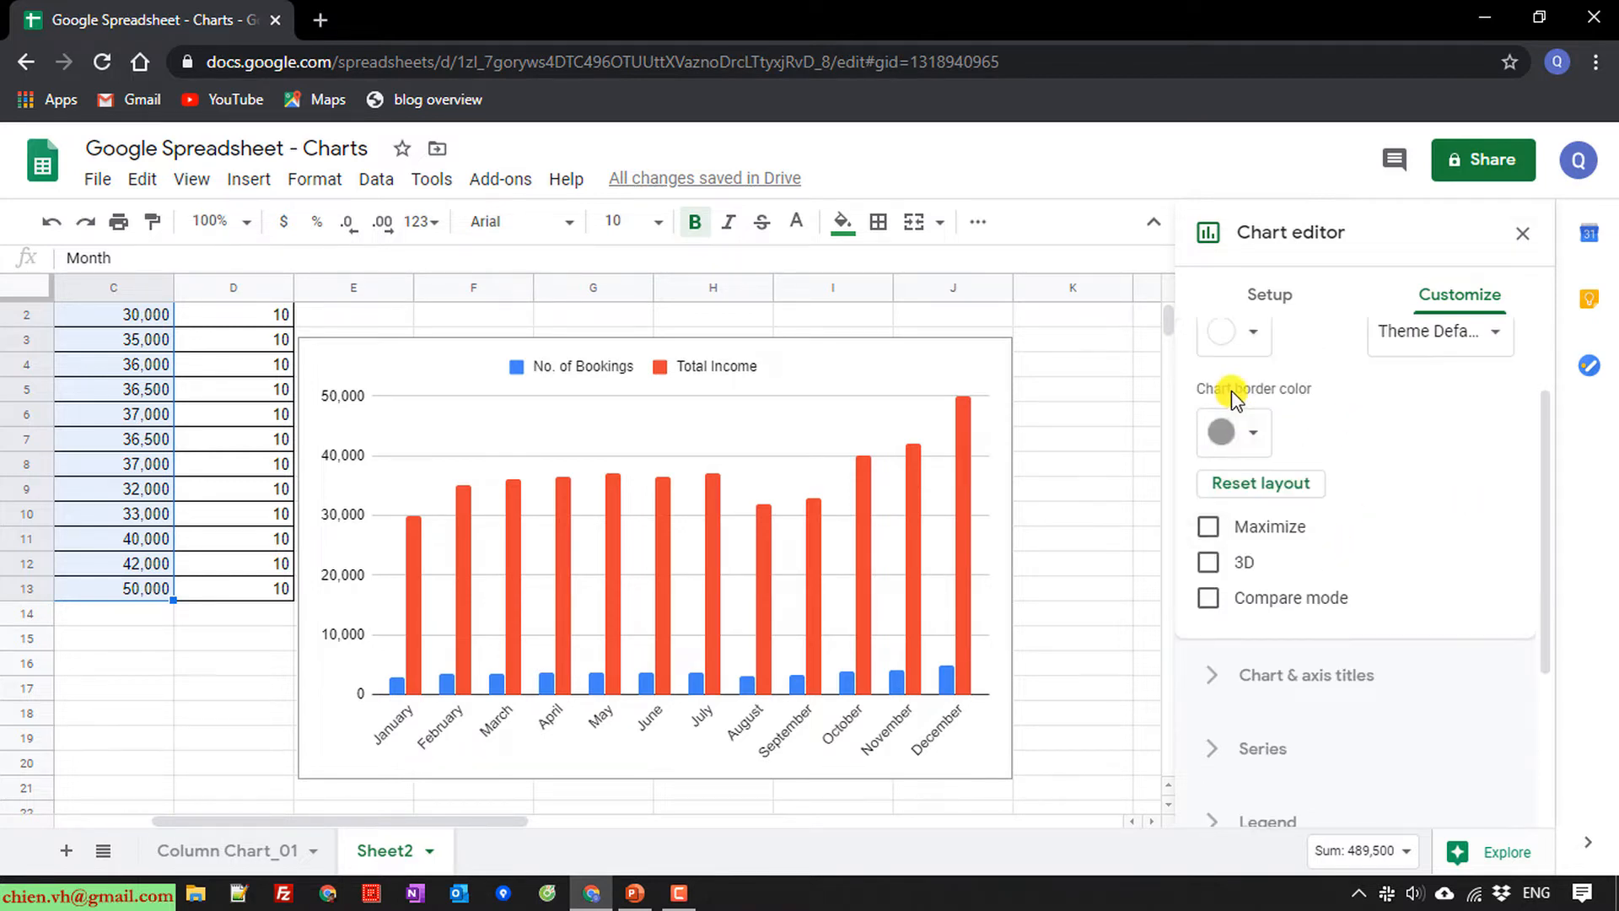
{"action": "scroll", "coordinate": [1231, 391], "scroll_direction": "up", "scroll_amount": 1}
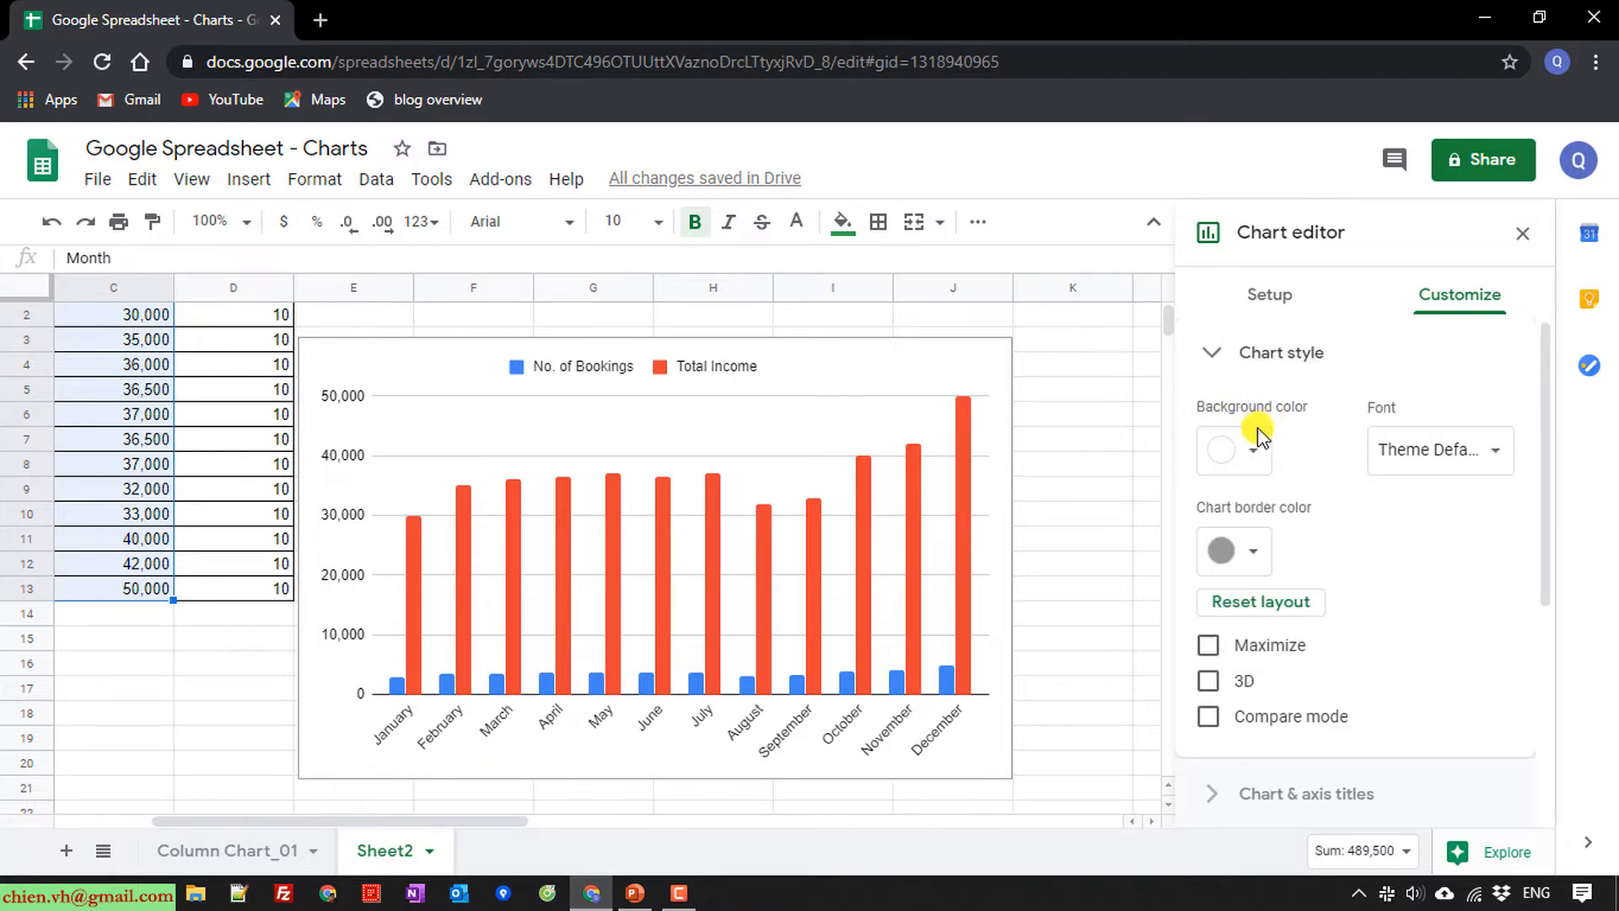
{"action": "left_click", "coordinate": [1484, 468]}
{"action": "left_click", "coordinate": [1445, 644]}
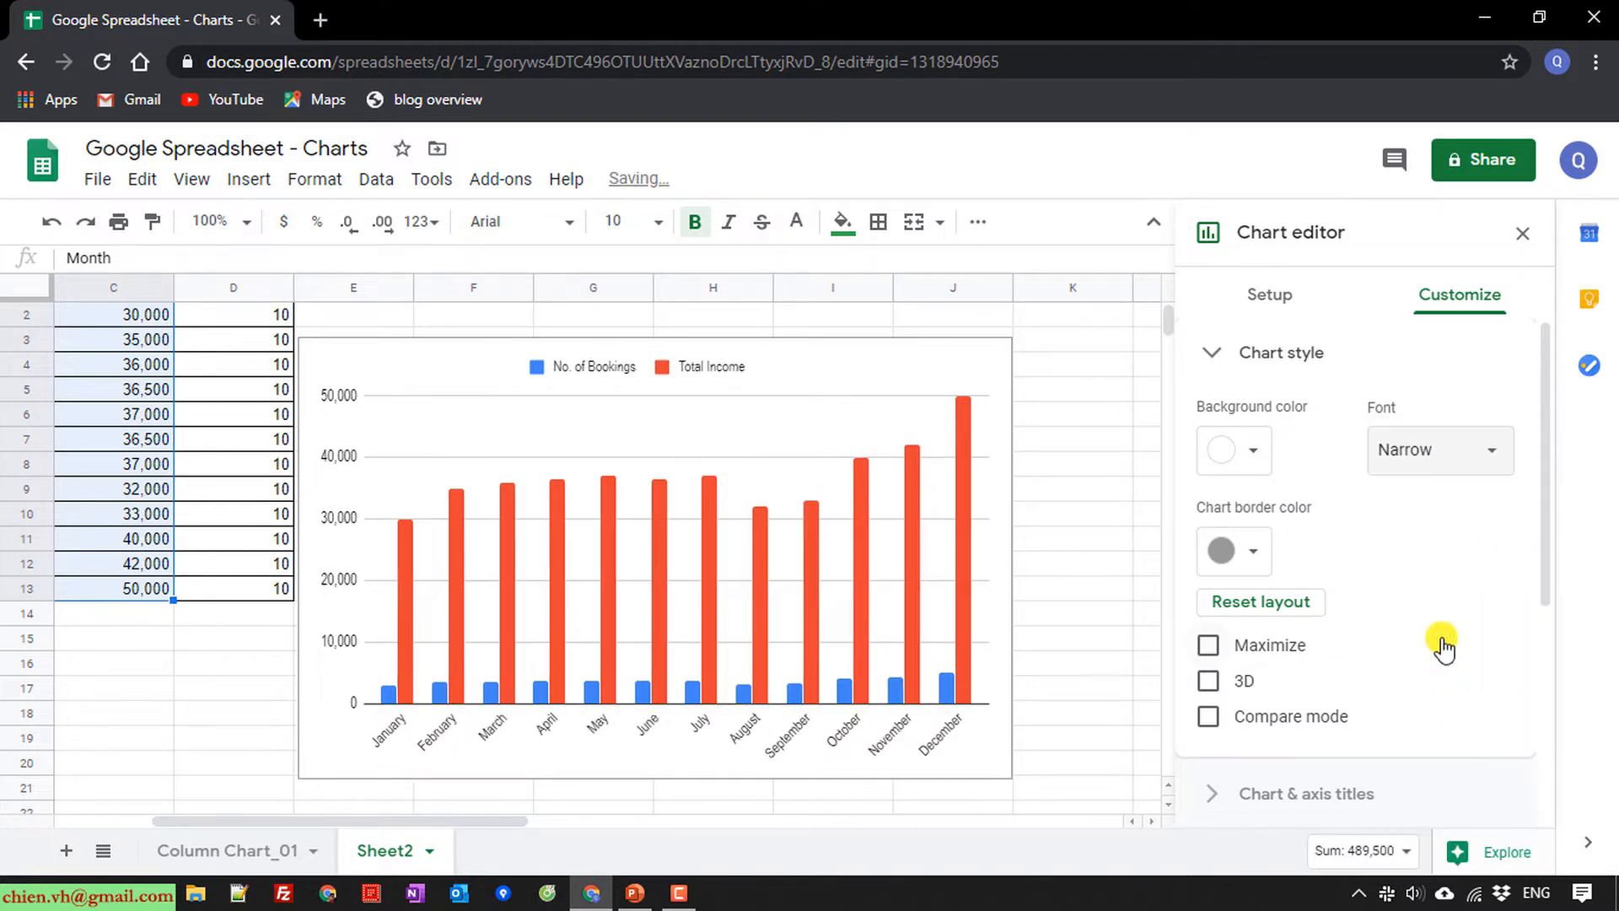
Try magenta as the chart's background color, and replace it with a very light gray
{"action": "left_click", "coordinate": [1253, 451]}
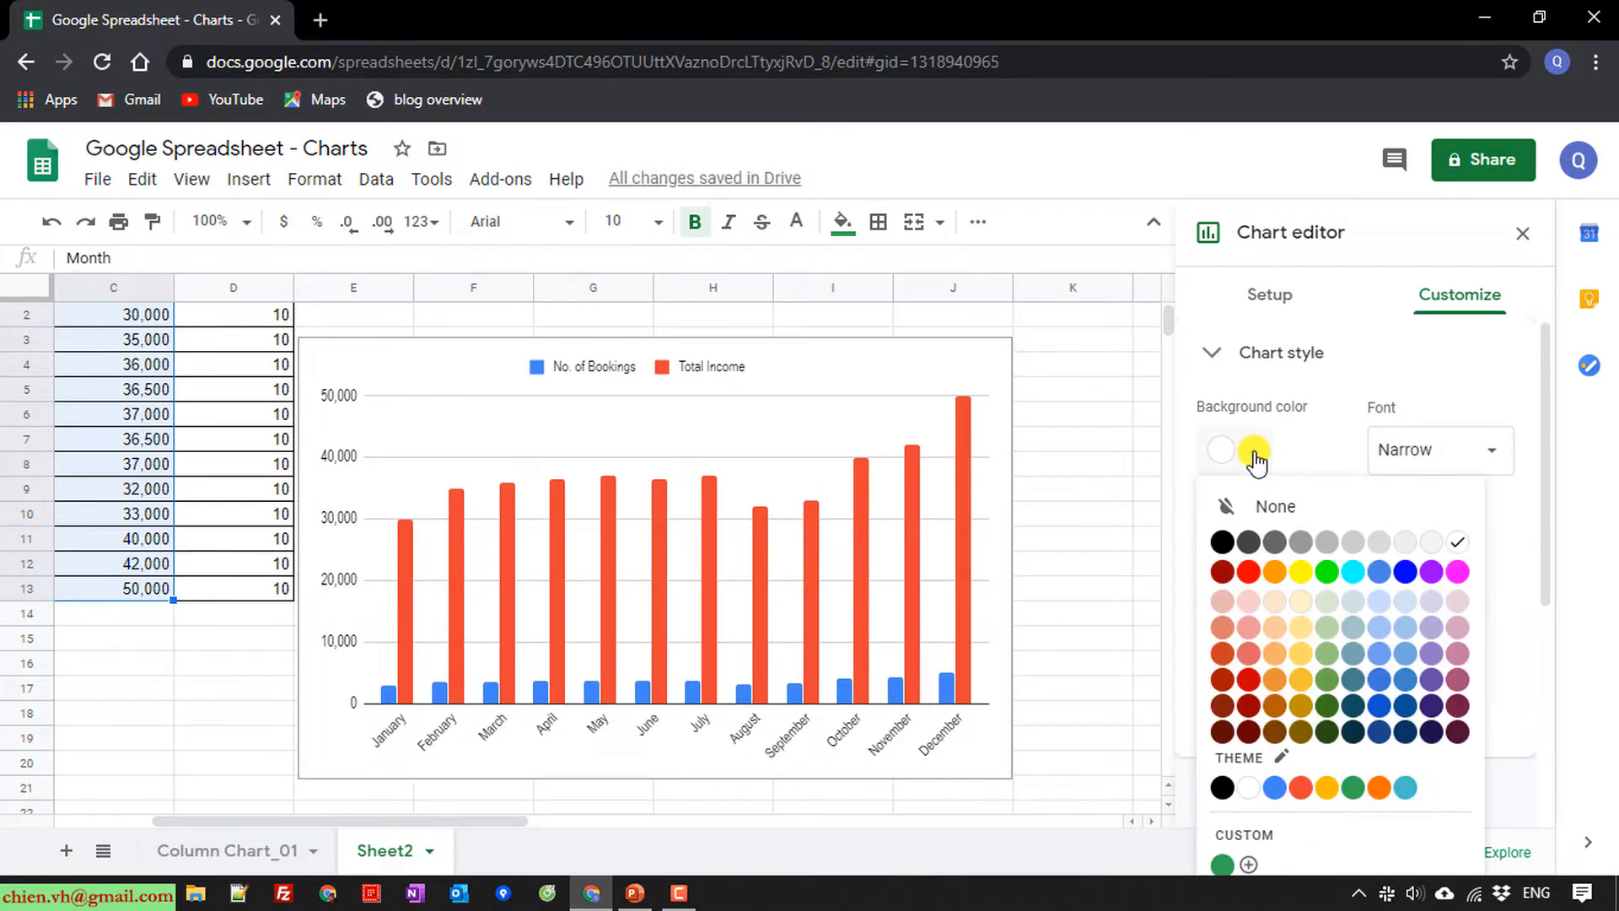
{"action": "left_click", "coordinate": [1458, 572]}
{"action": "left_click", "coordinate": [1239, 451]}
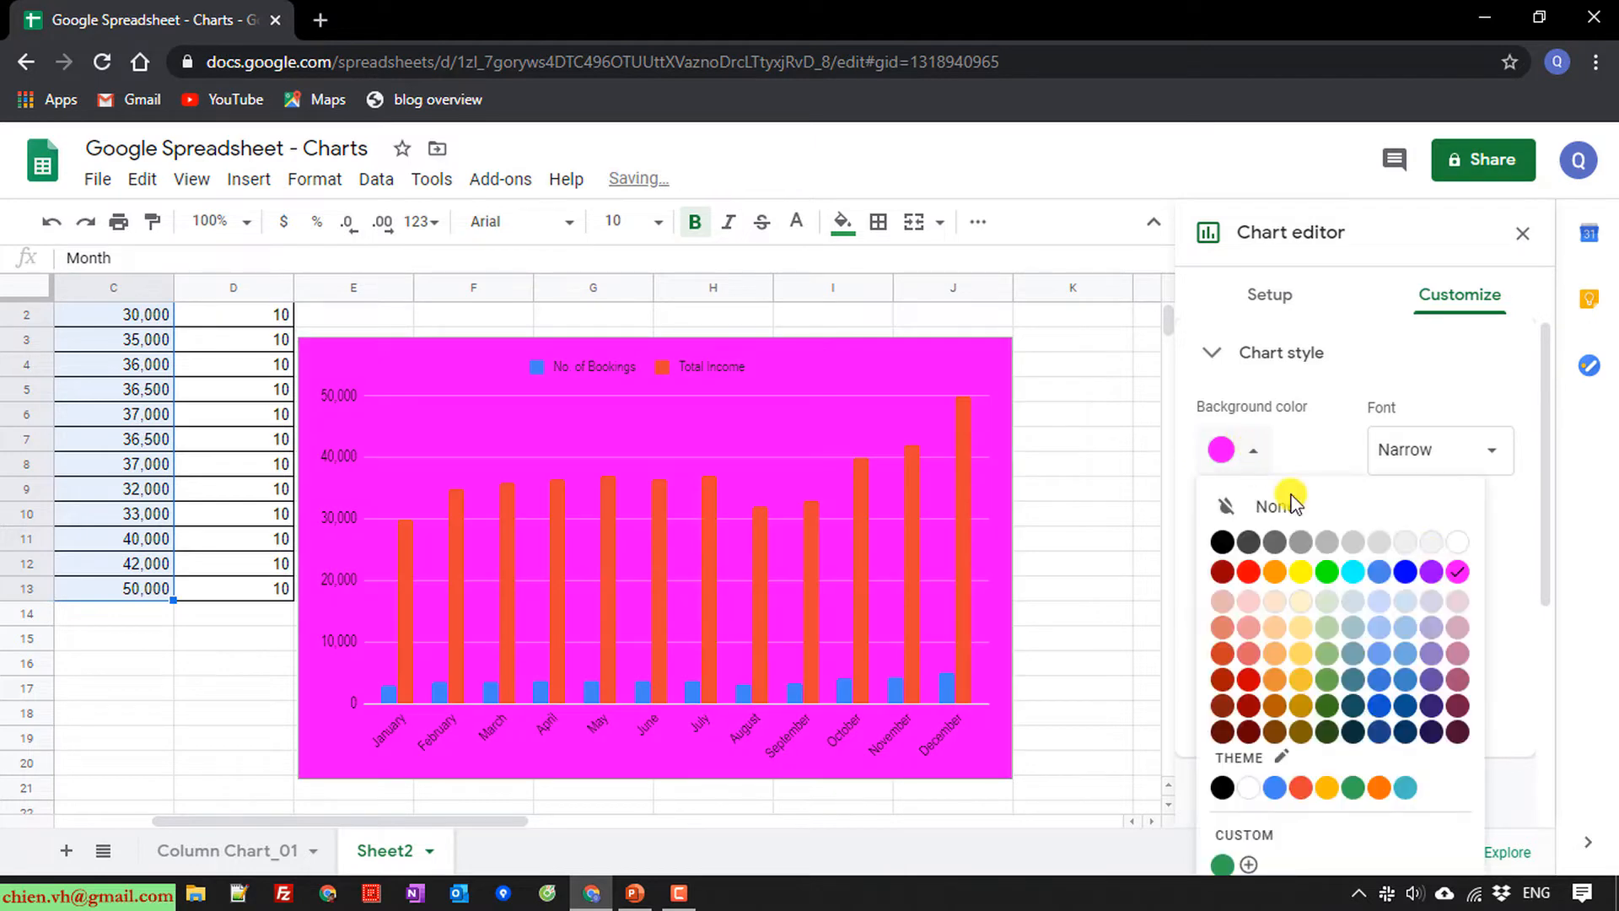
{"action": "left_click", "coordinate": [1431, 541]}
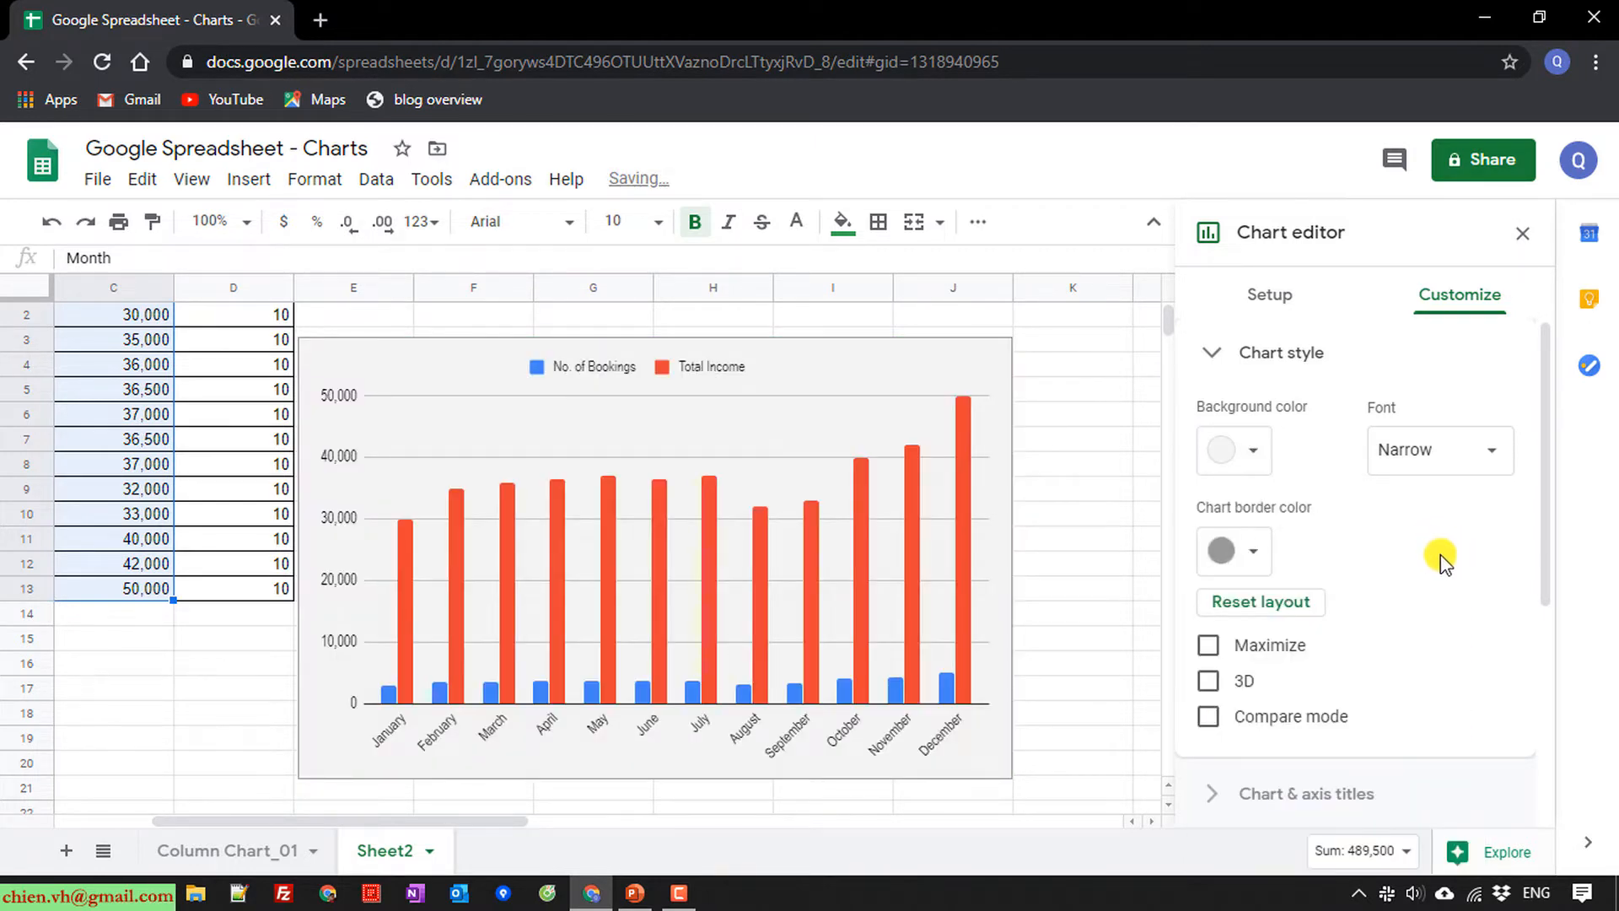
Set the chart's border color to light gray
{"action": "scroll", "coordinate": [1413, 579], "scroll_direction": "down", "scroll_amount": 2}
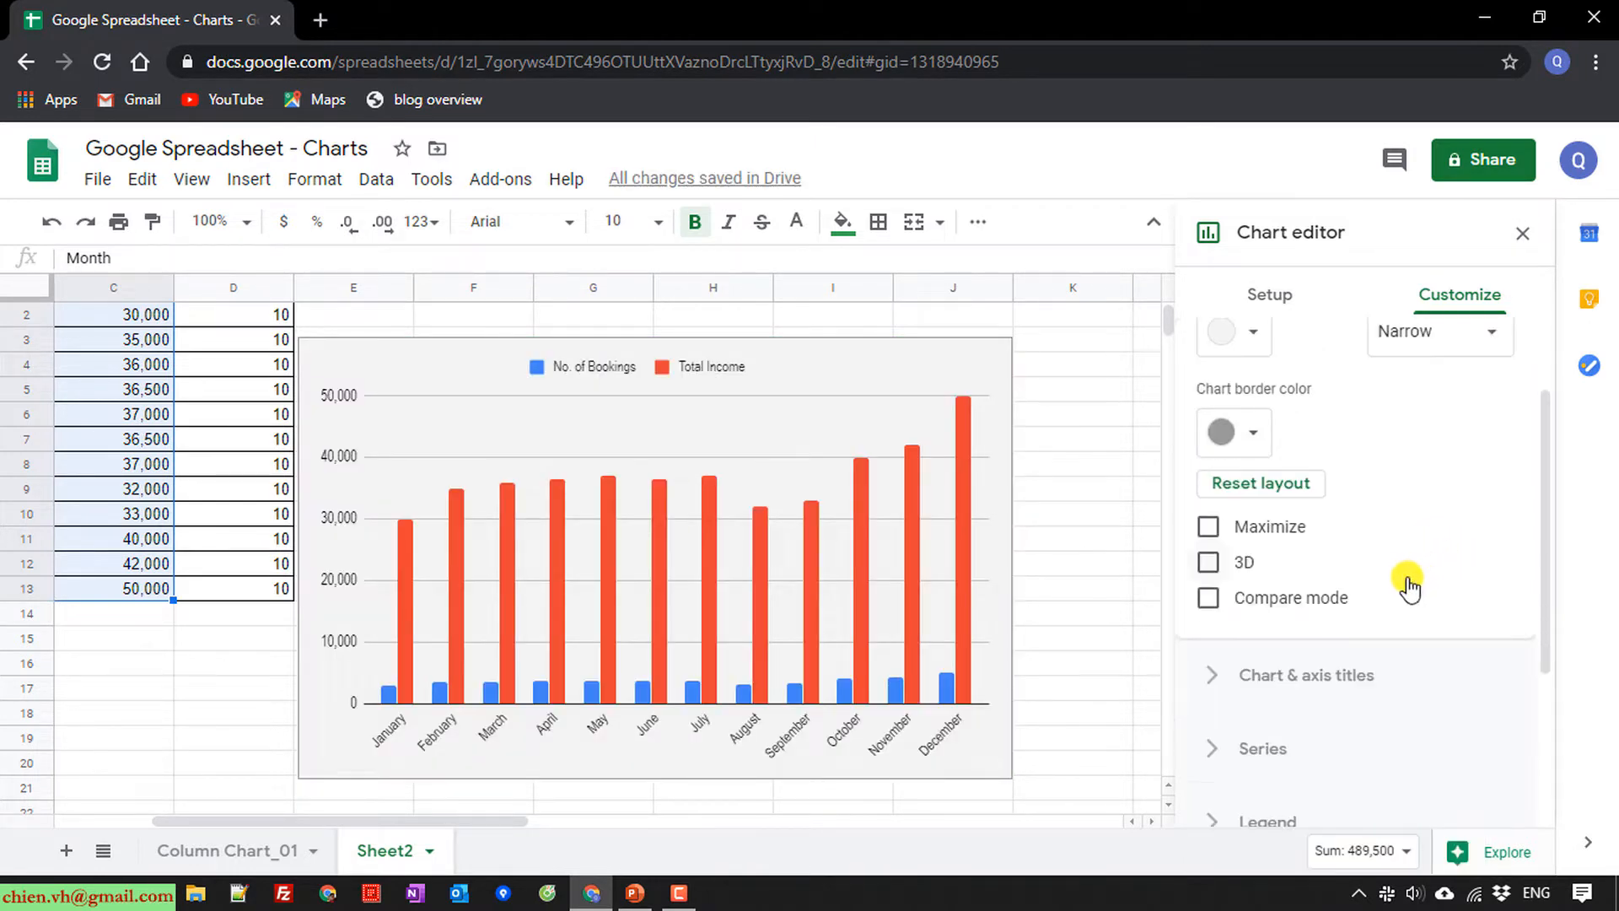
{"action": "left_click", "coordinate": [1236, 431]}
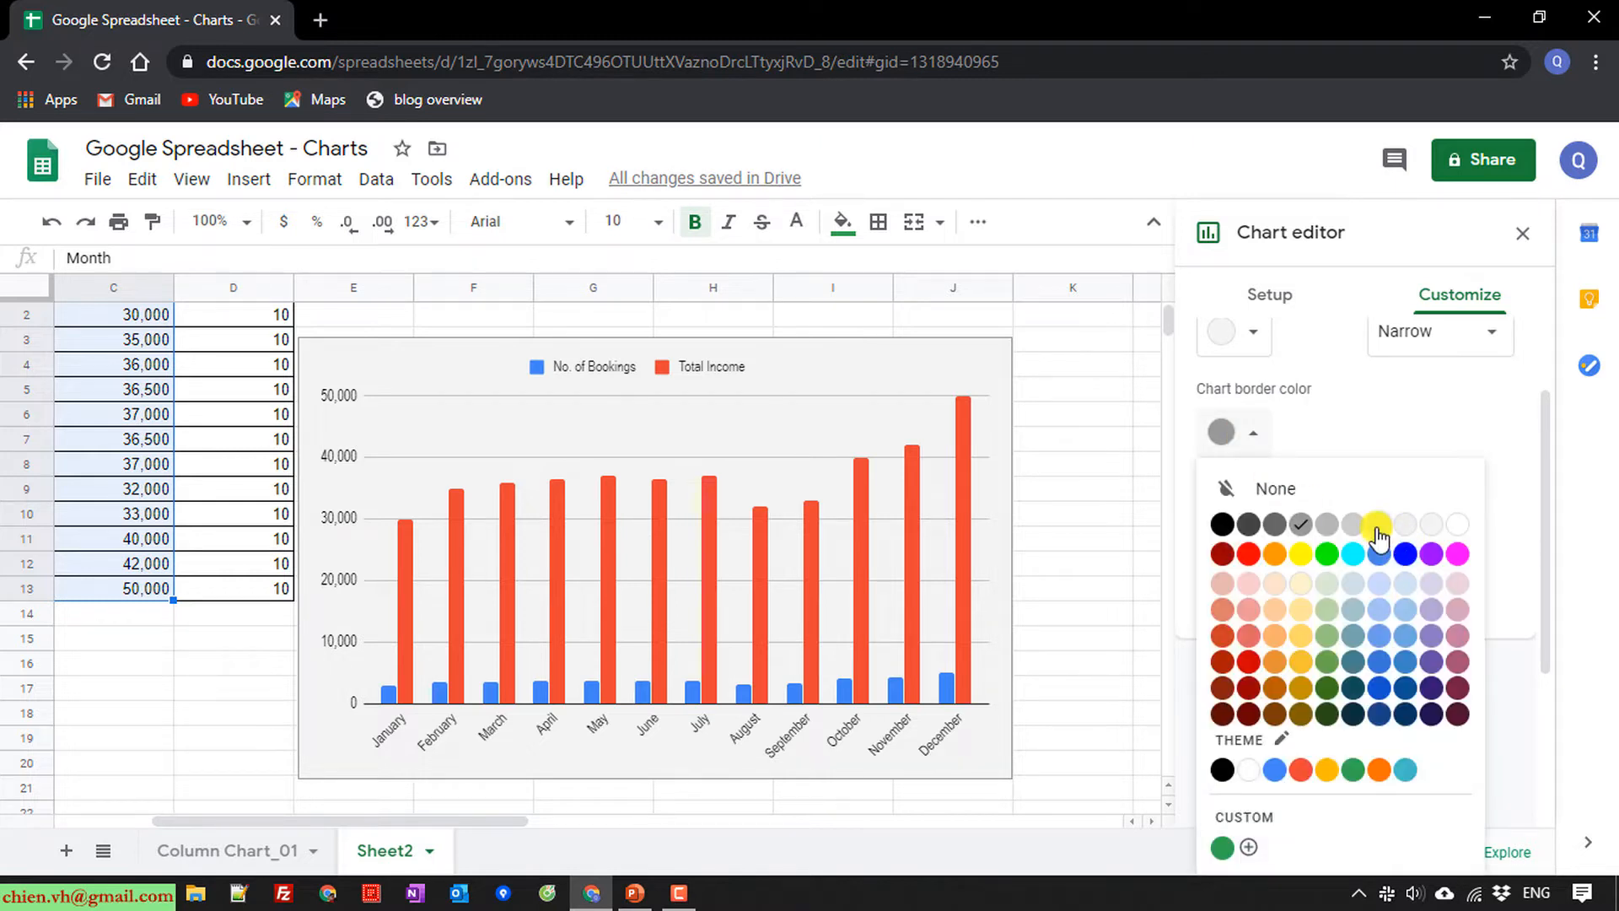
{"action": "left_click", "coordinate": [1376, 530]}
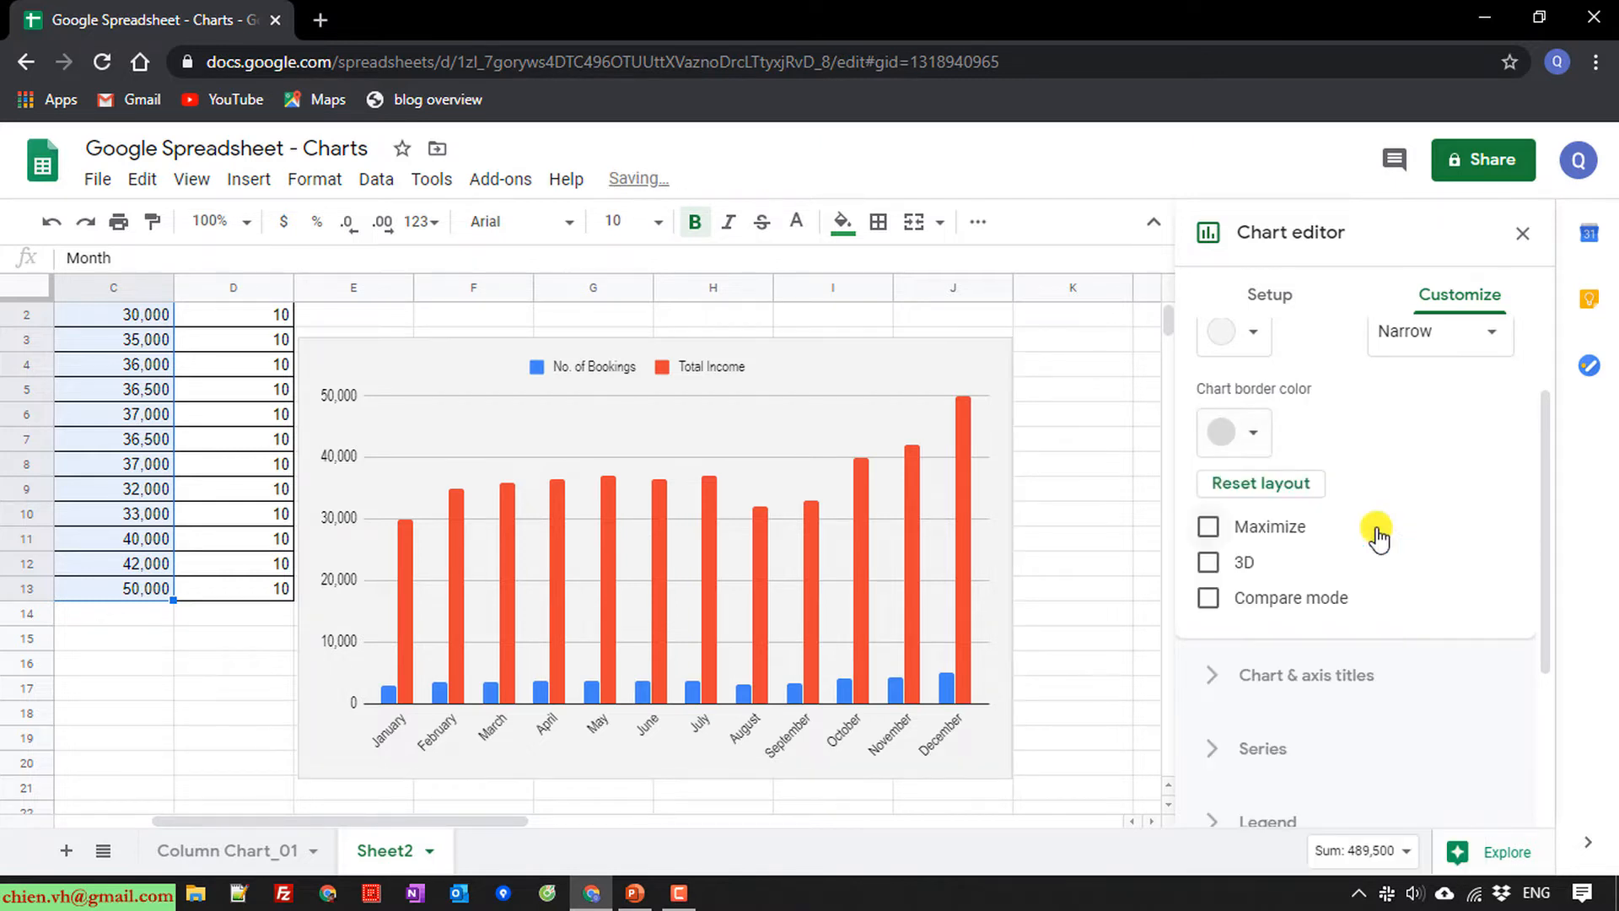
Turn on the 3D style for the columns in the bookings and income chart
{"action": "left_click", "coordinate": [1208, 563]}
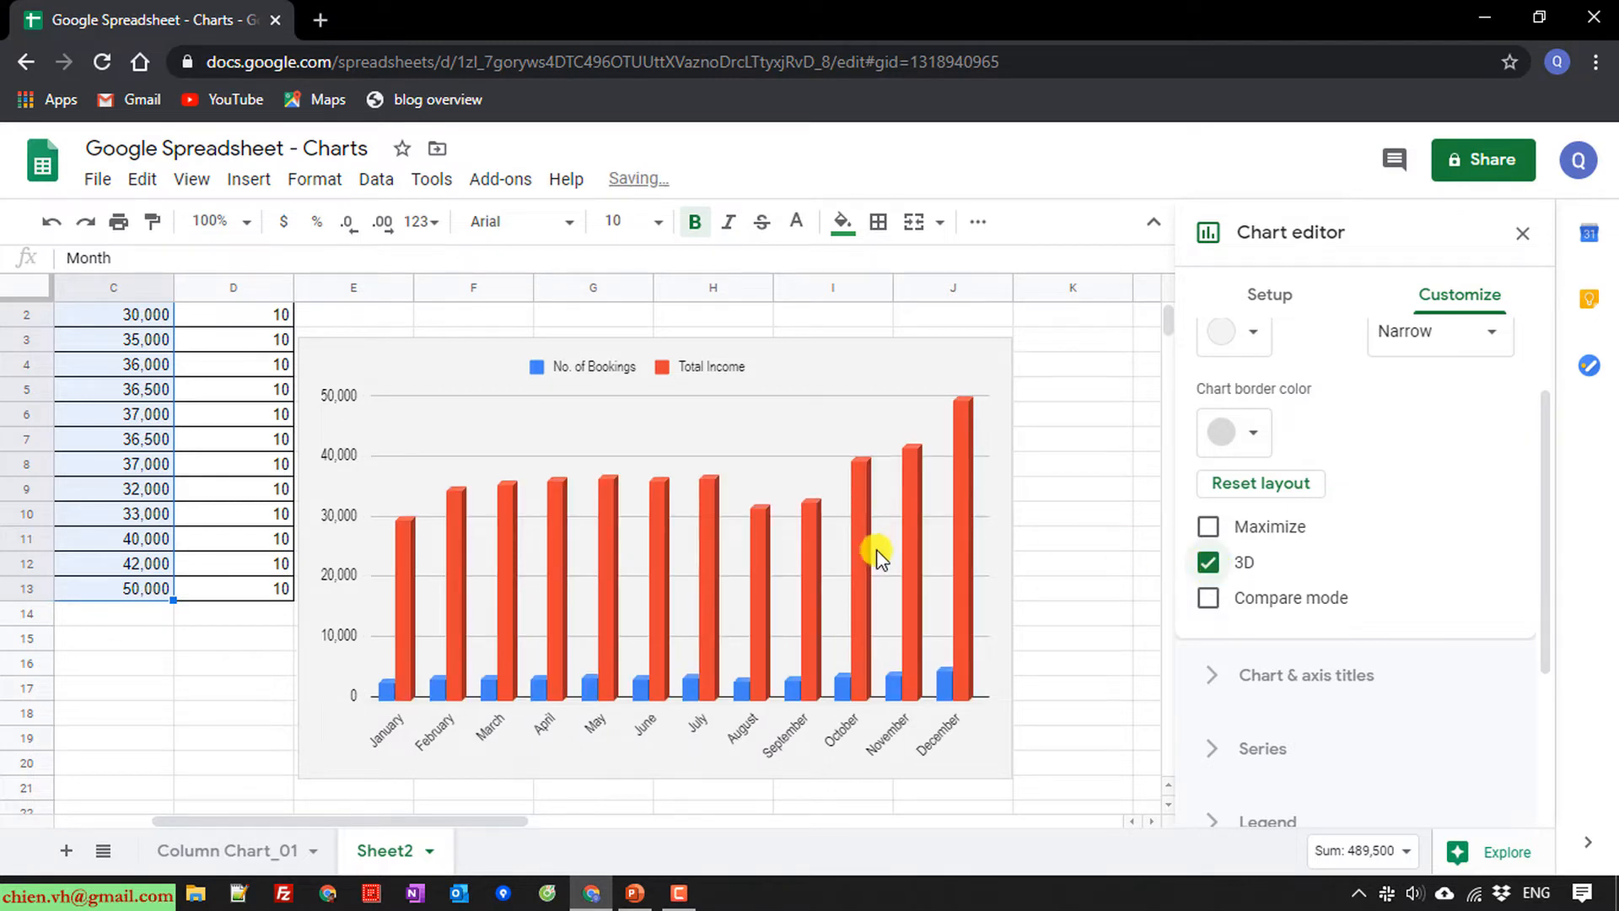
{"action": "scroll", "coordinate": [1484, 683], "scroll_direction": "down", "scroll_amount": 2}
{"action": "scroll", "coordinate": [1471, 688], "scroll_direction": "up", "scroll_amount": 3}
Give the chart the title "Total Booking & Income for Months in 2020"
{"action": "scroll", "coordinate": [1433, 666], "scroll_direction": "down", "scroll_amount": 4}
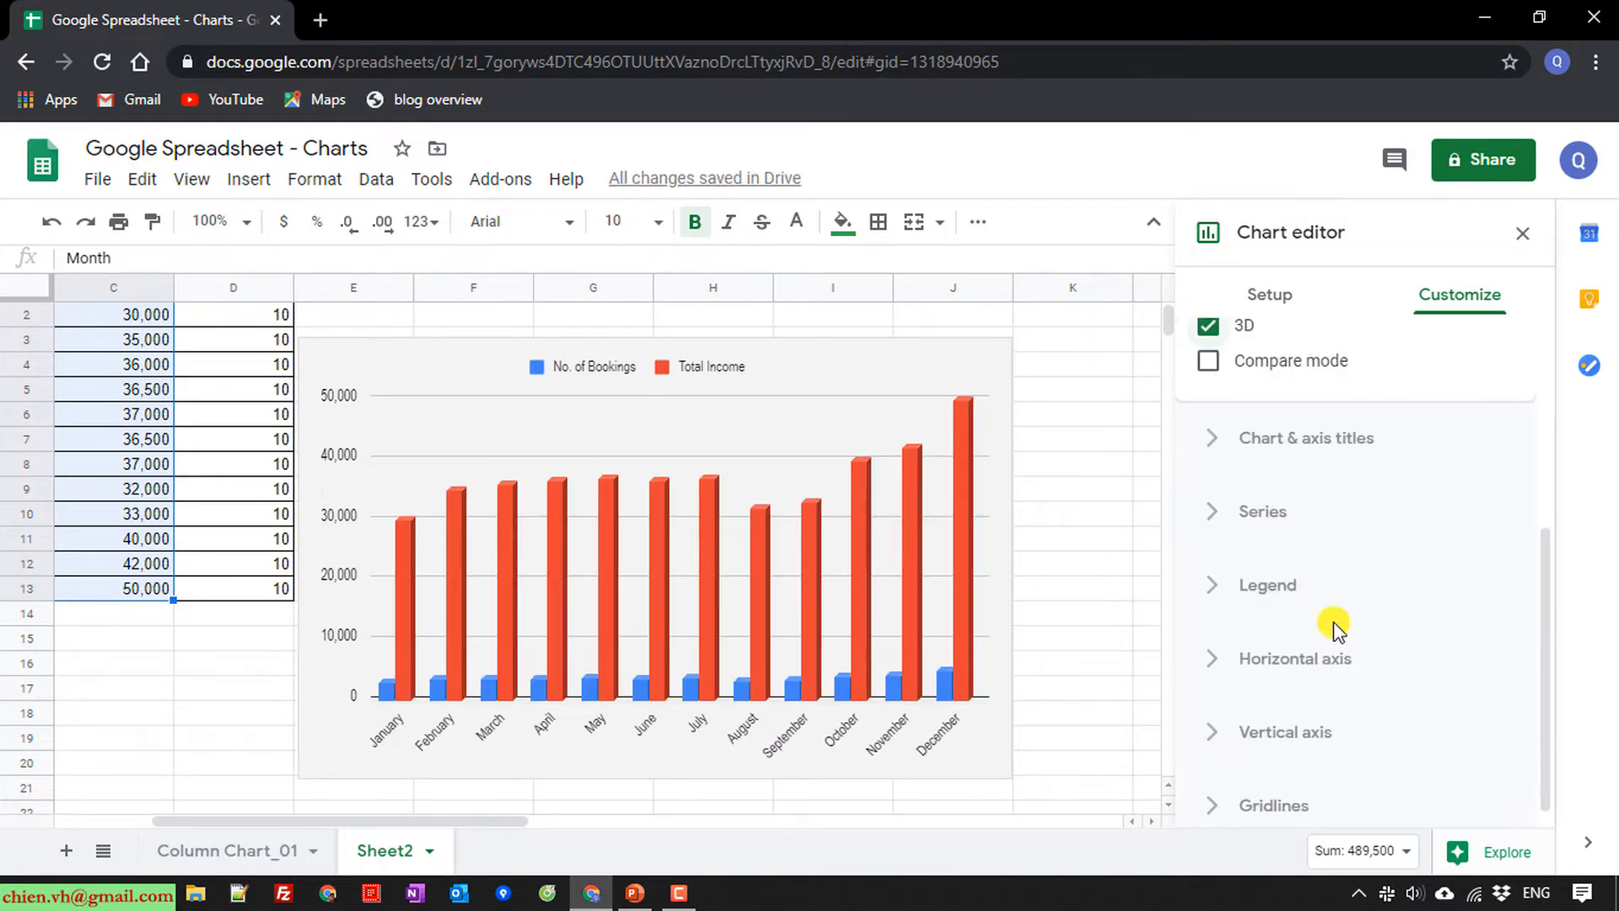
{"action": "left_click", "coordinate": [1223, 442]}
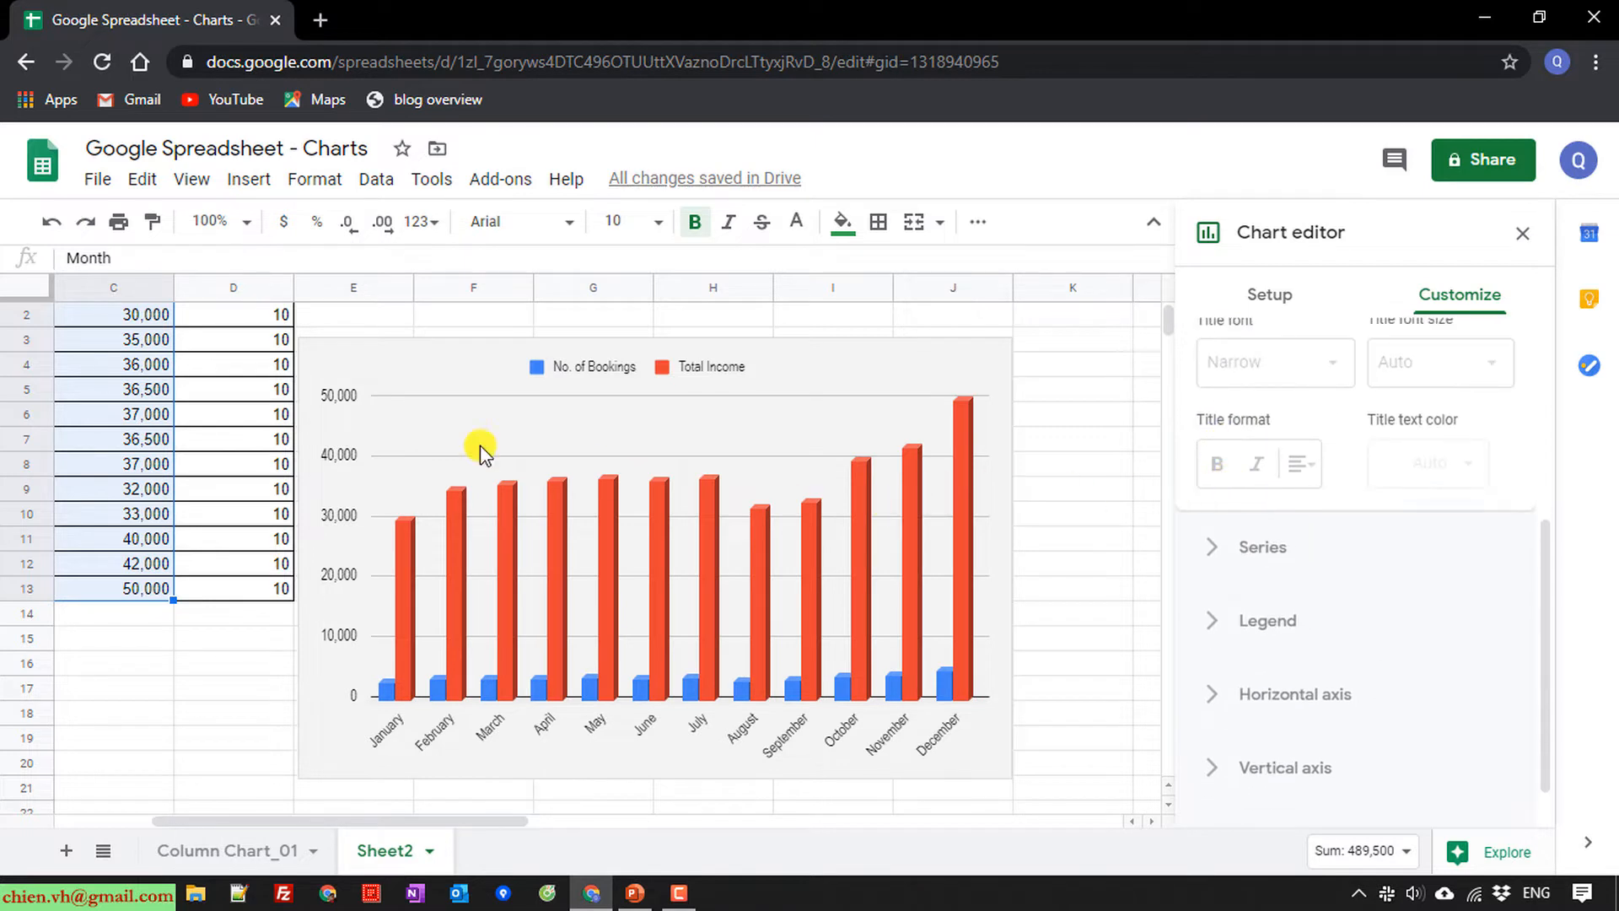
{"action": "scroll", "coordinate": [1323, 643], "scroll_direction": "up", "scroll_amount": 3}
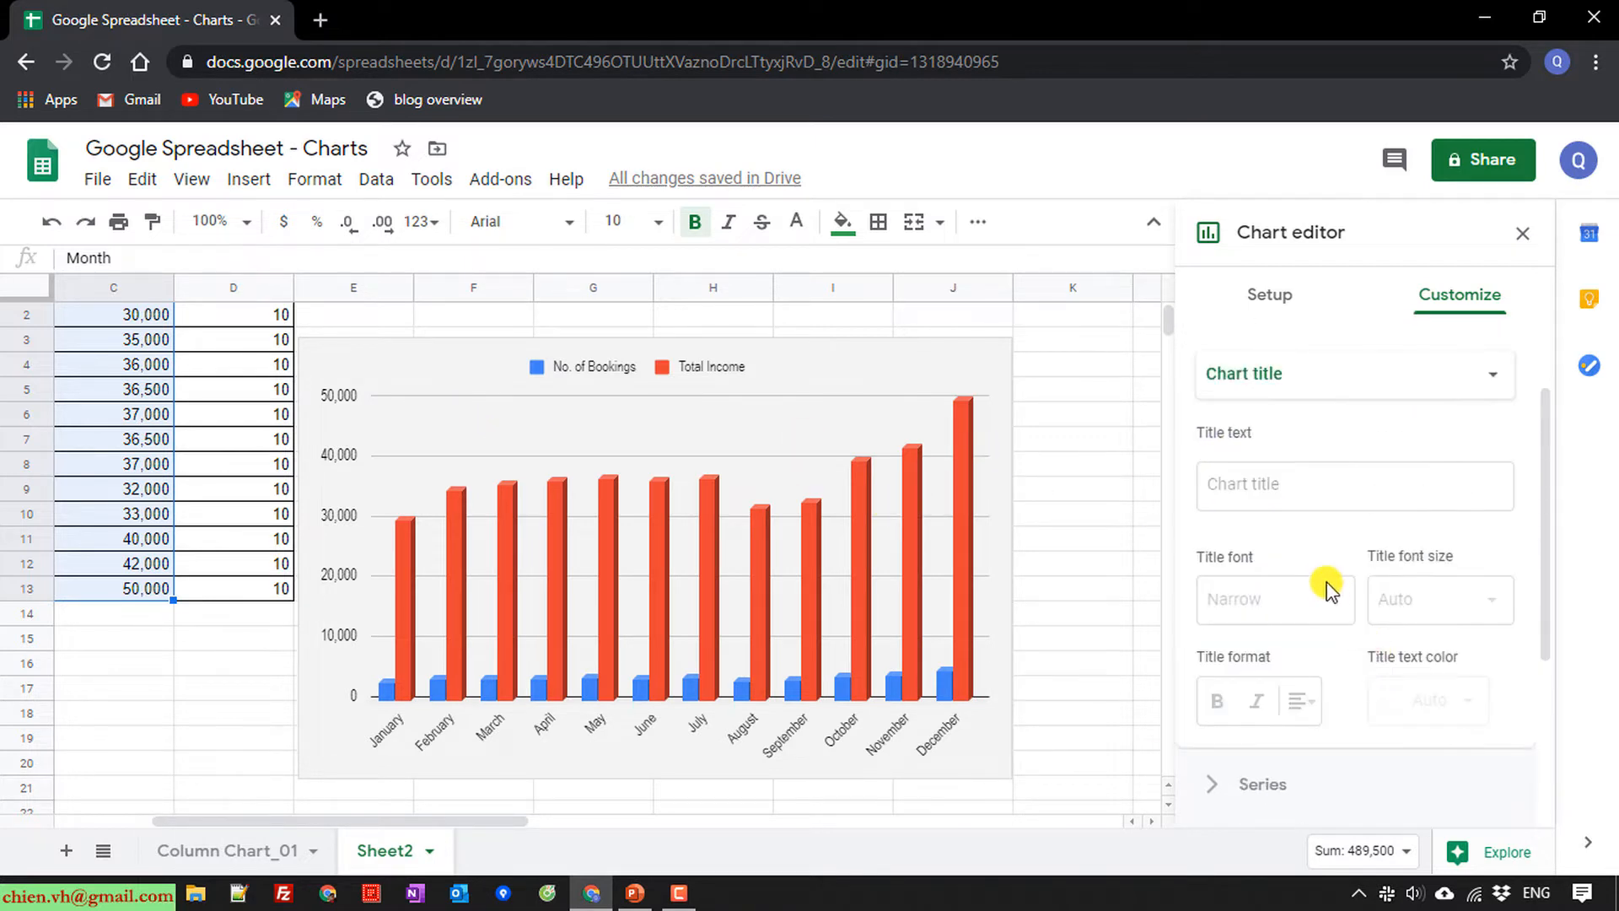
{"action": "left_click", "coordinate": [1282, 491]}
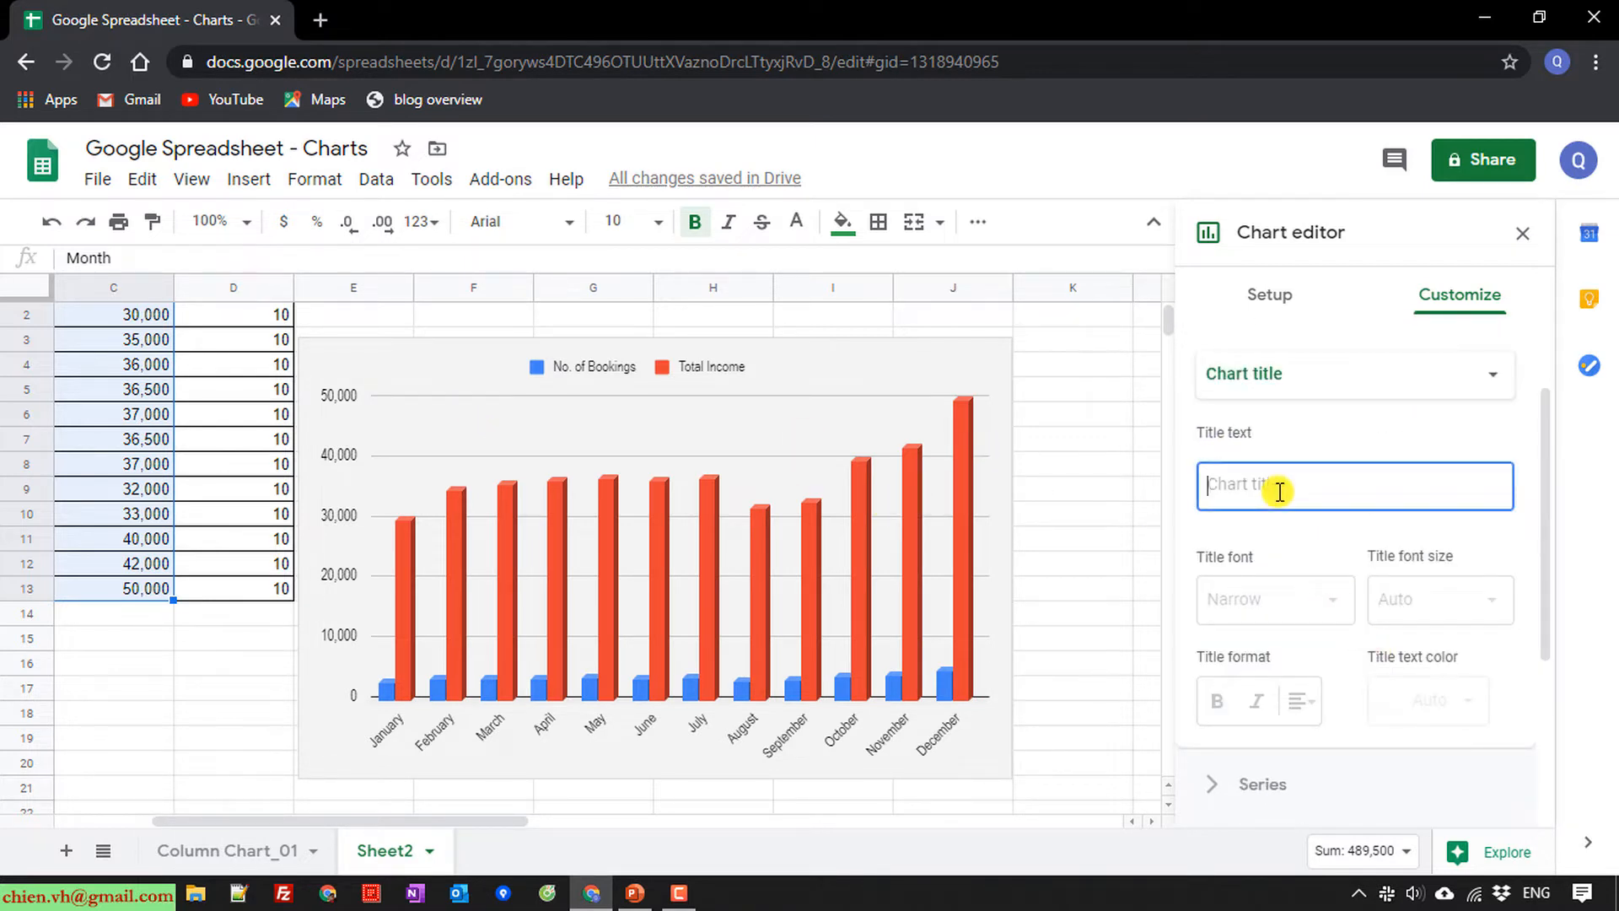
{"action": "type", "text": "Total Bo"}
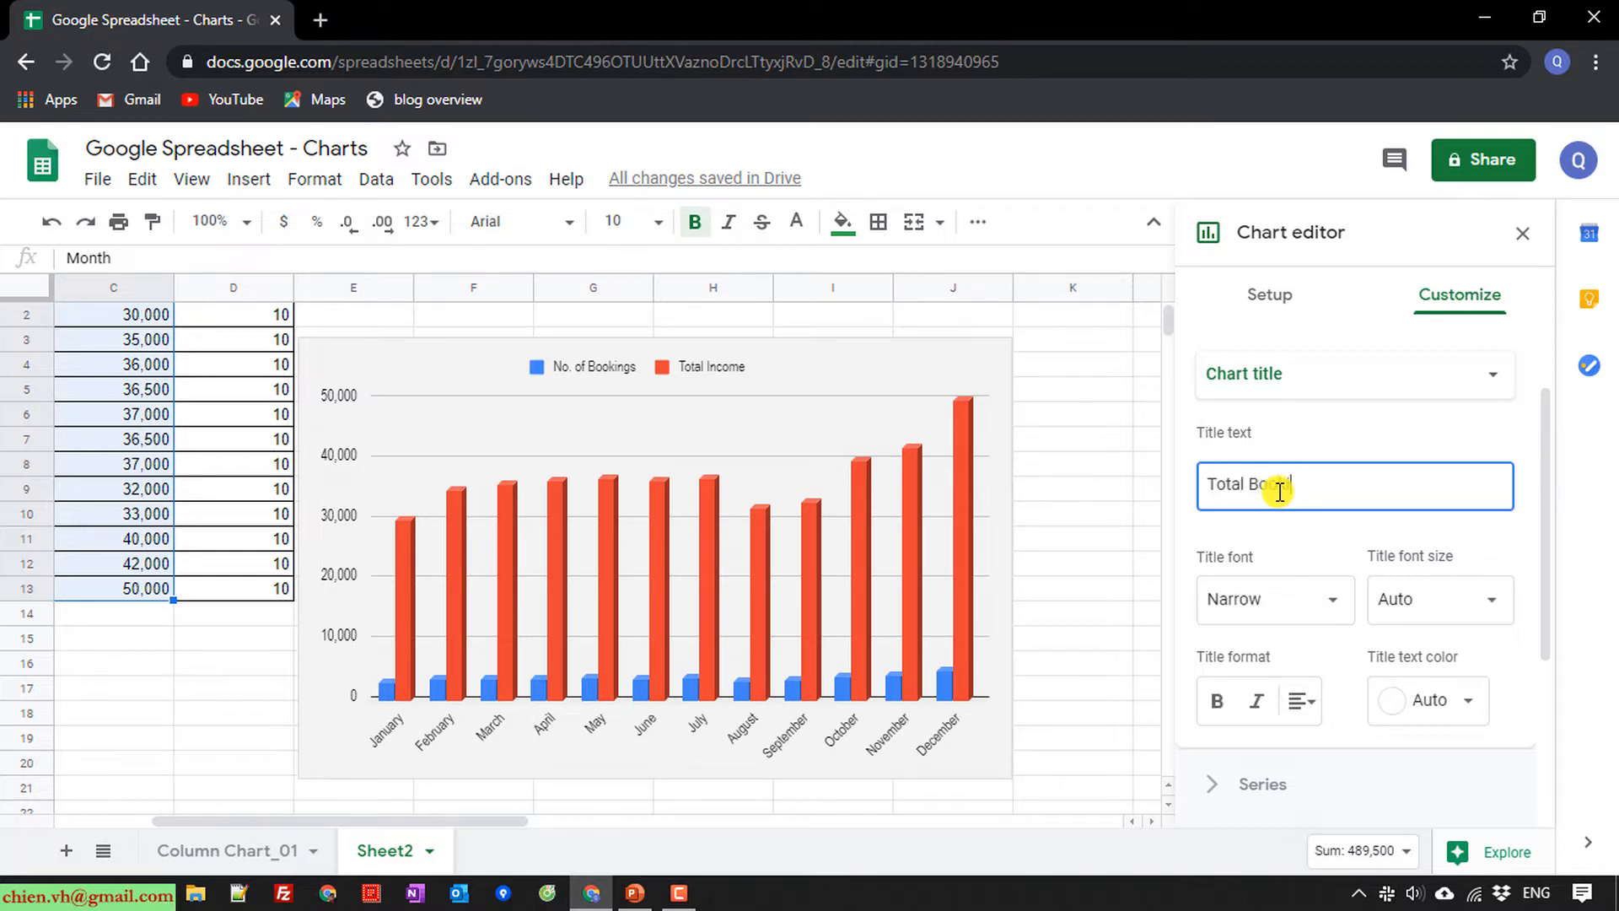
{"action": "type", "text": "oking & Income for M"}
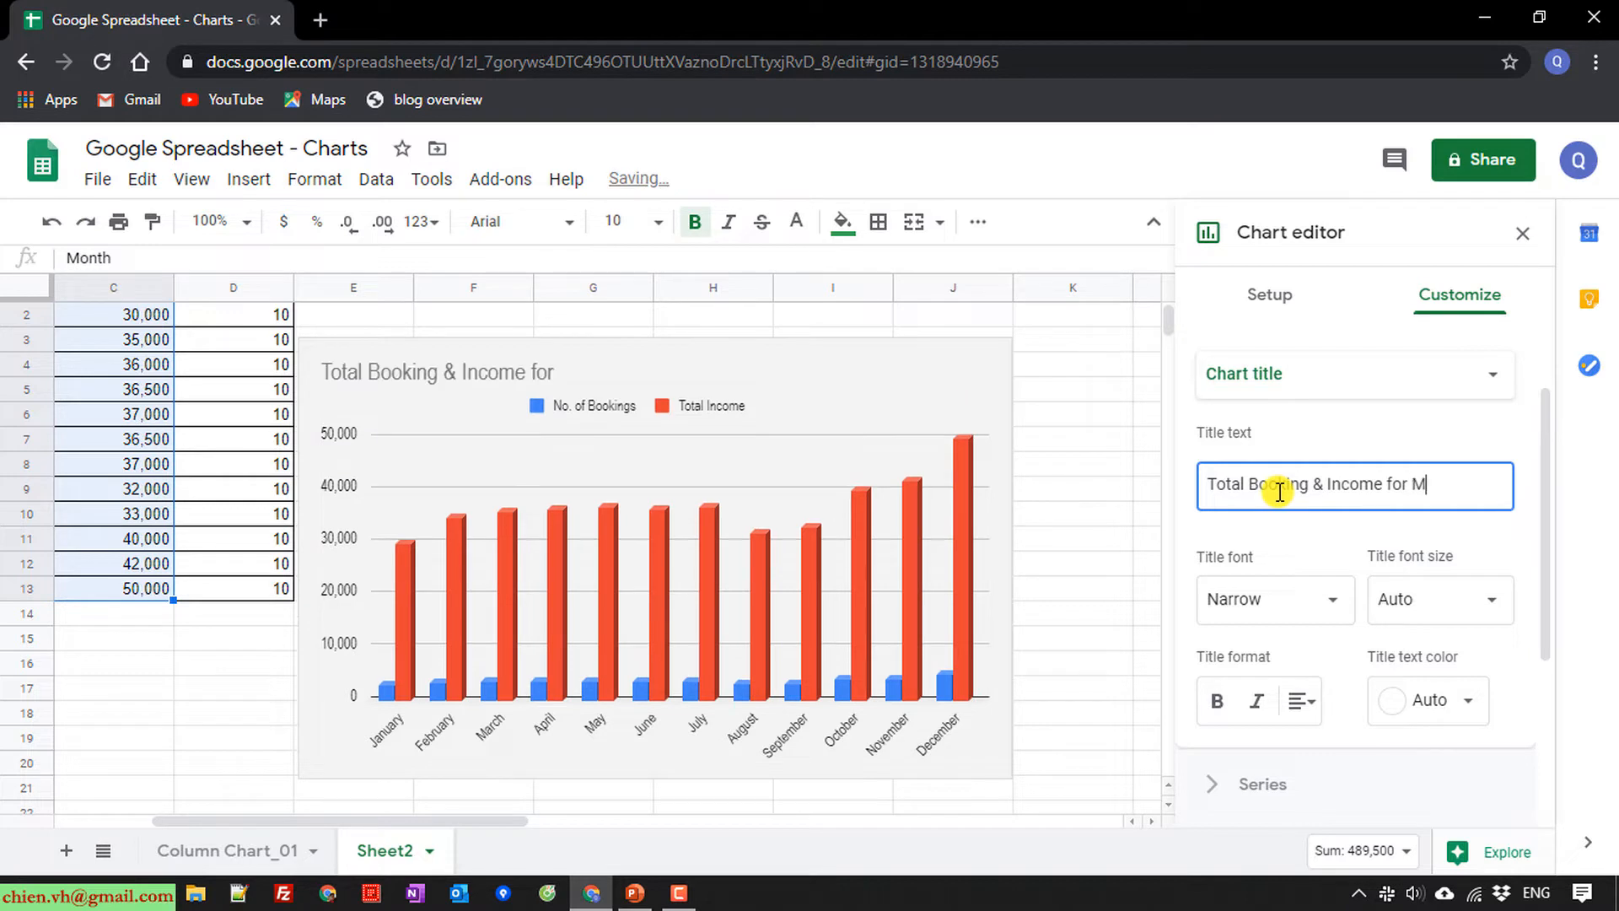
{"action": "type", "text": "onths in 2020"}
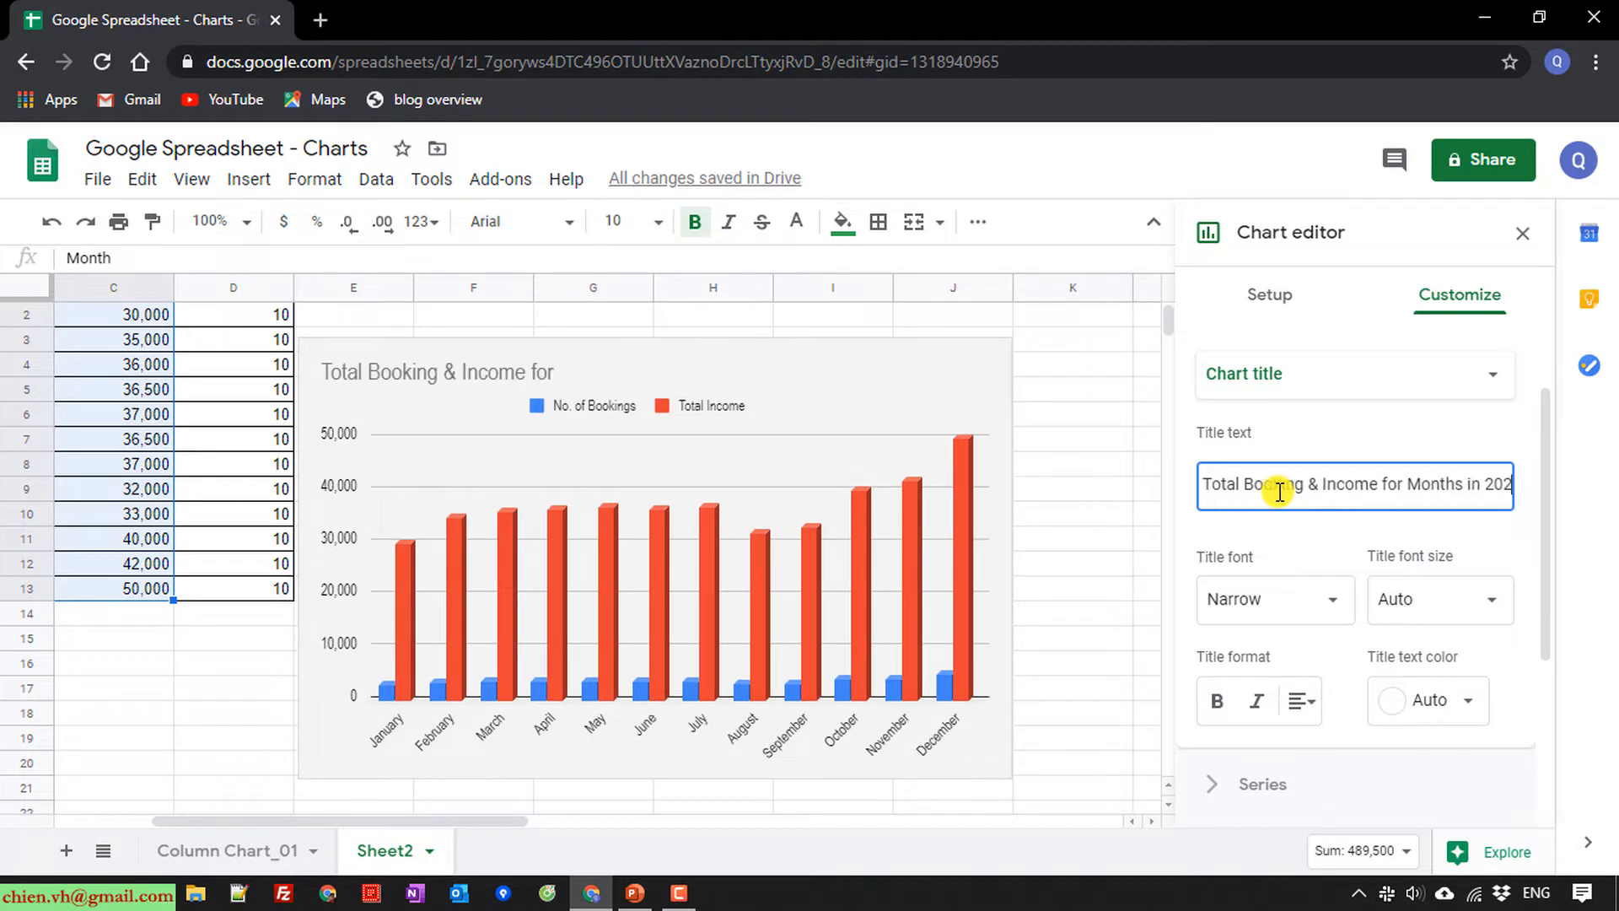
{"action": "left_click", "coordinate": [1081, 469]}
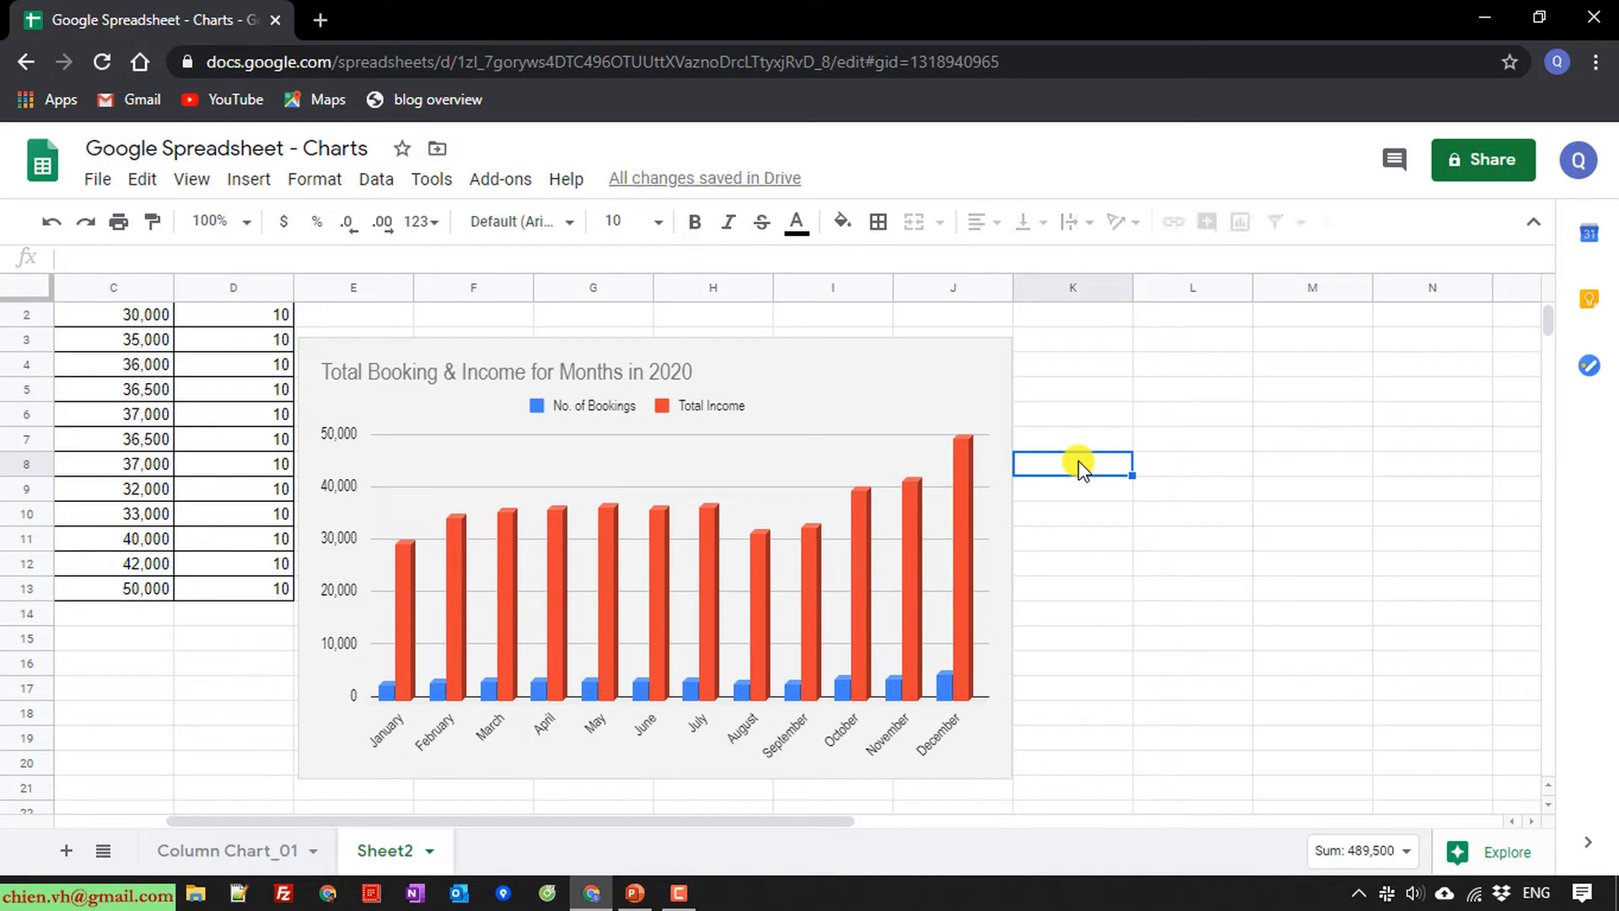
Reopen the chart for editing and show its series customization options
{"action": "left_click", "coordinate": [761, 386]}
{"action": "double_click", "coordinate": [867, 381]}
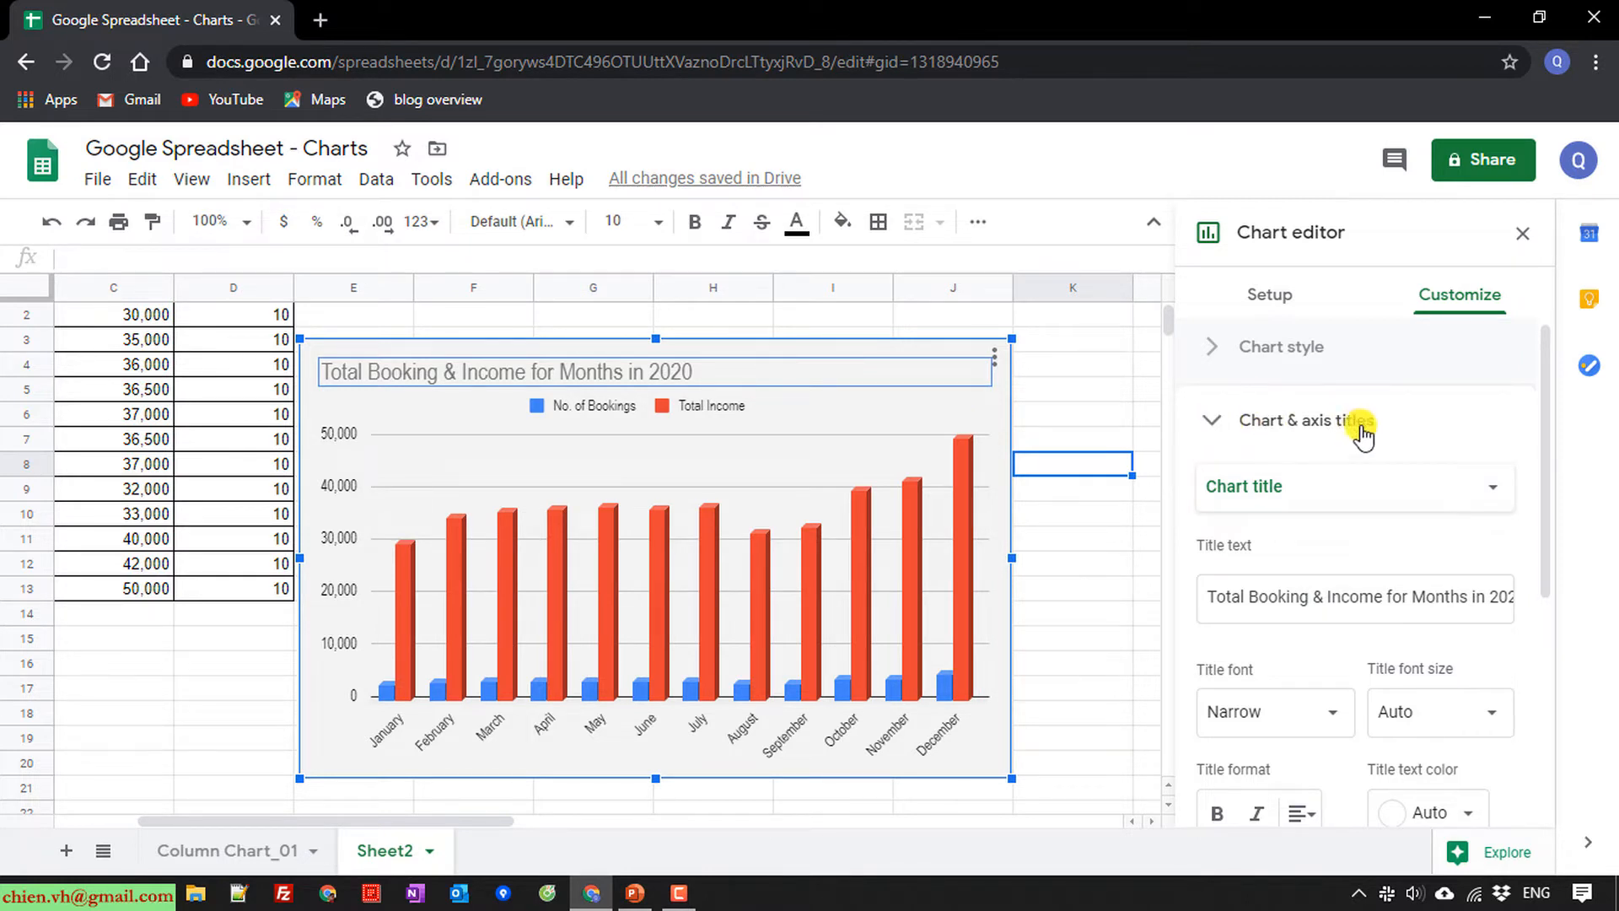
{"action": "left_click", "coordinate": [1215, 421]}
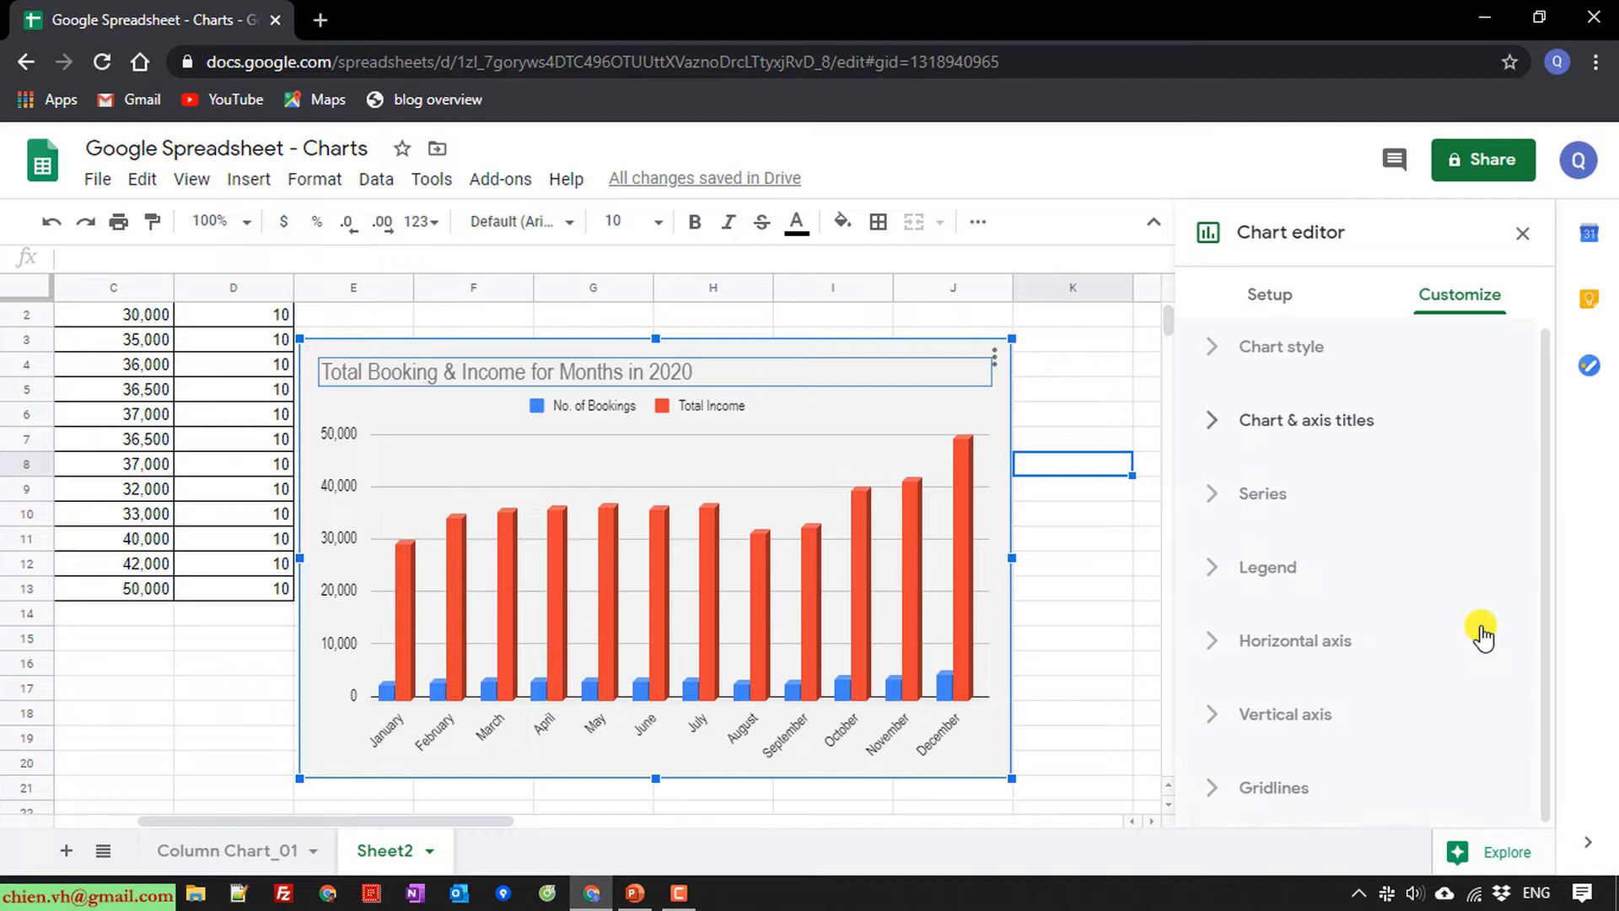
{"action": "left_click", "coordinate": [1214, 504]}
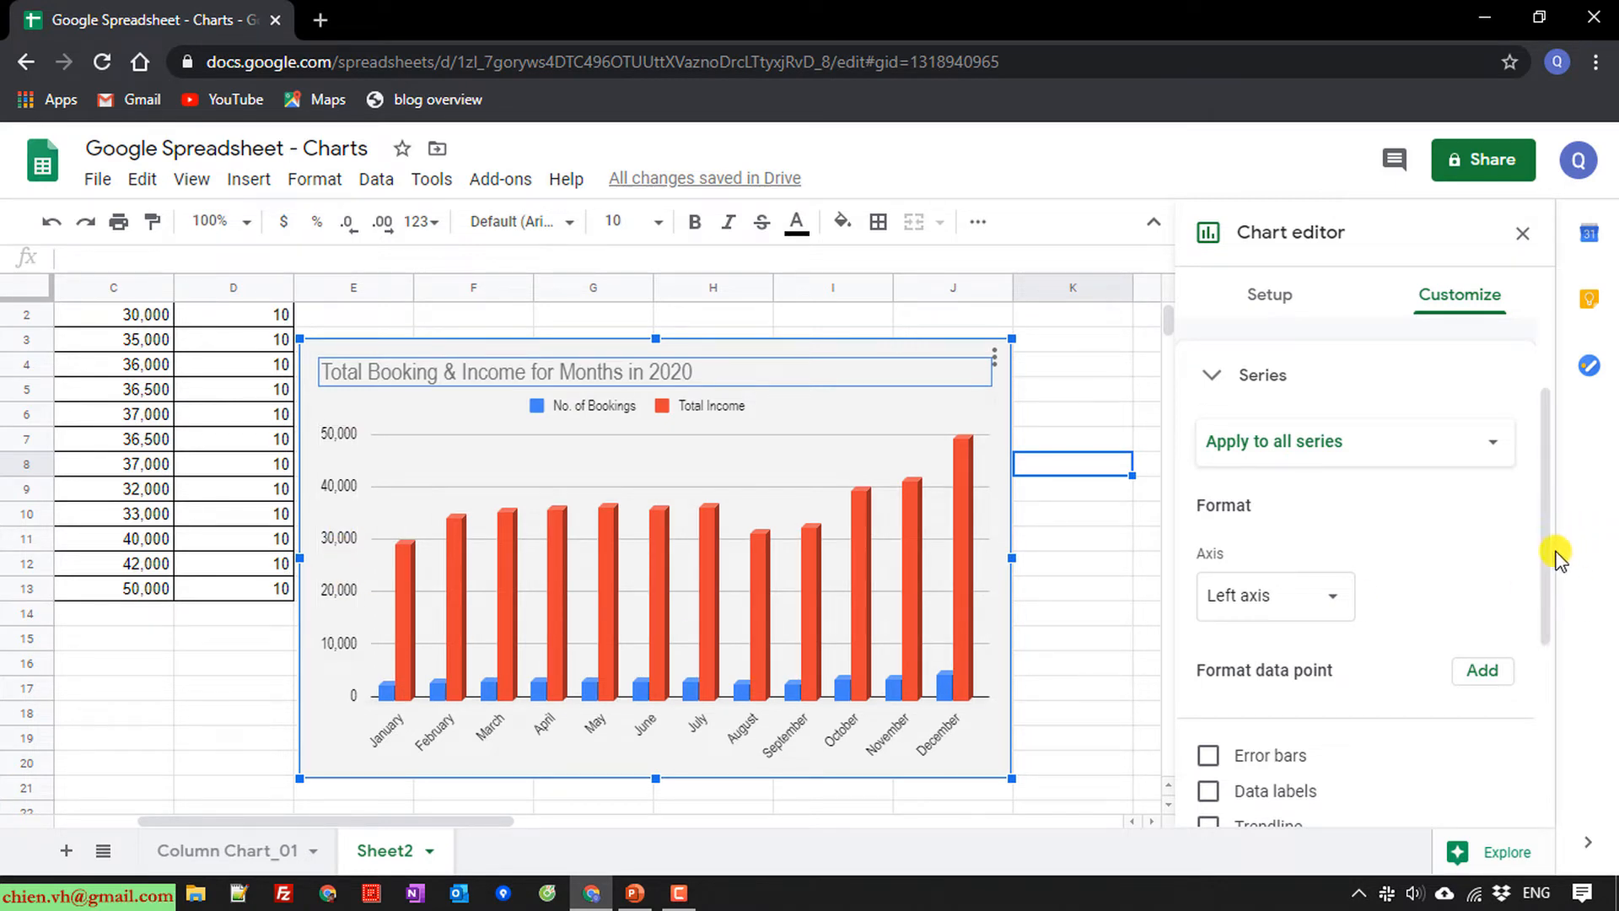
Try assigning all series to the right axis, and return them to the left axis
{"action": "left_click", "coordinate": [1328, 609]}
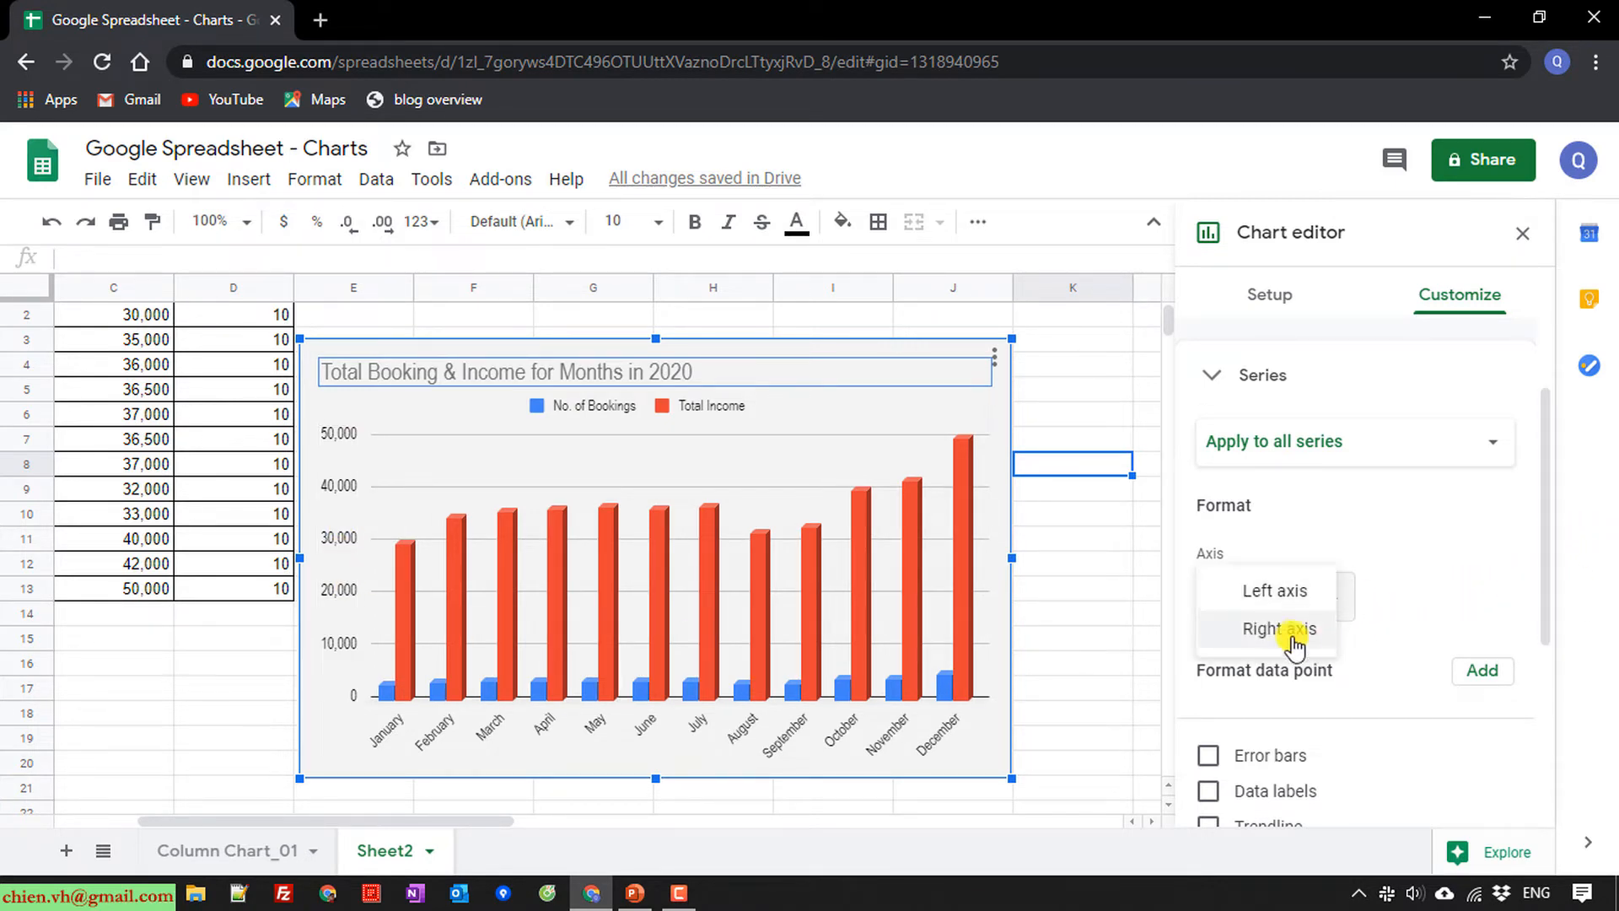
{"action": "left_click", "coordinate": [1295, 628]}
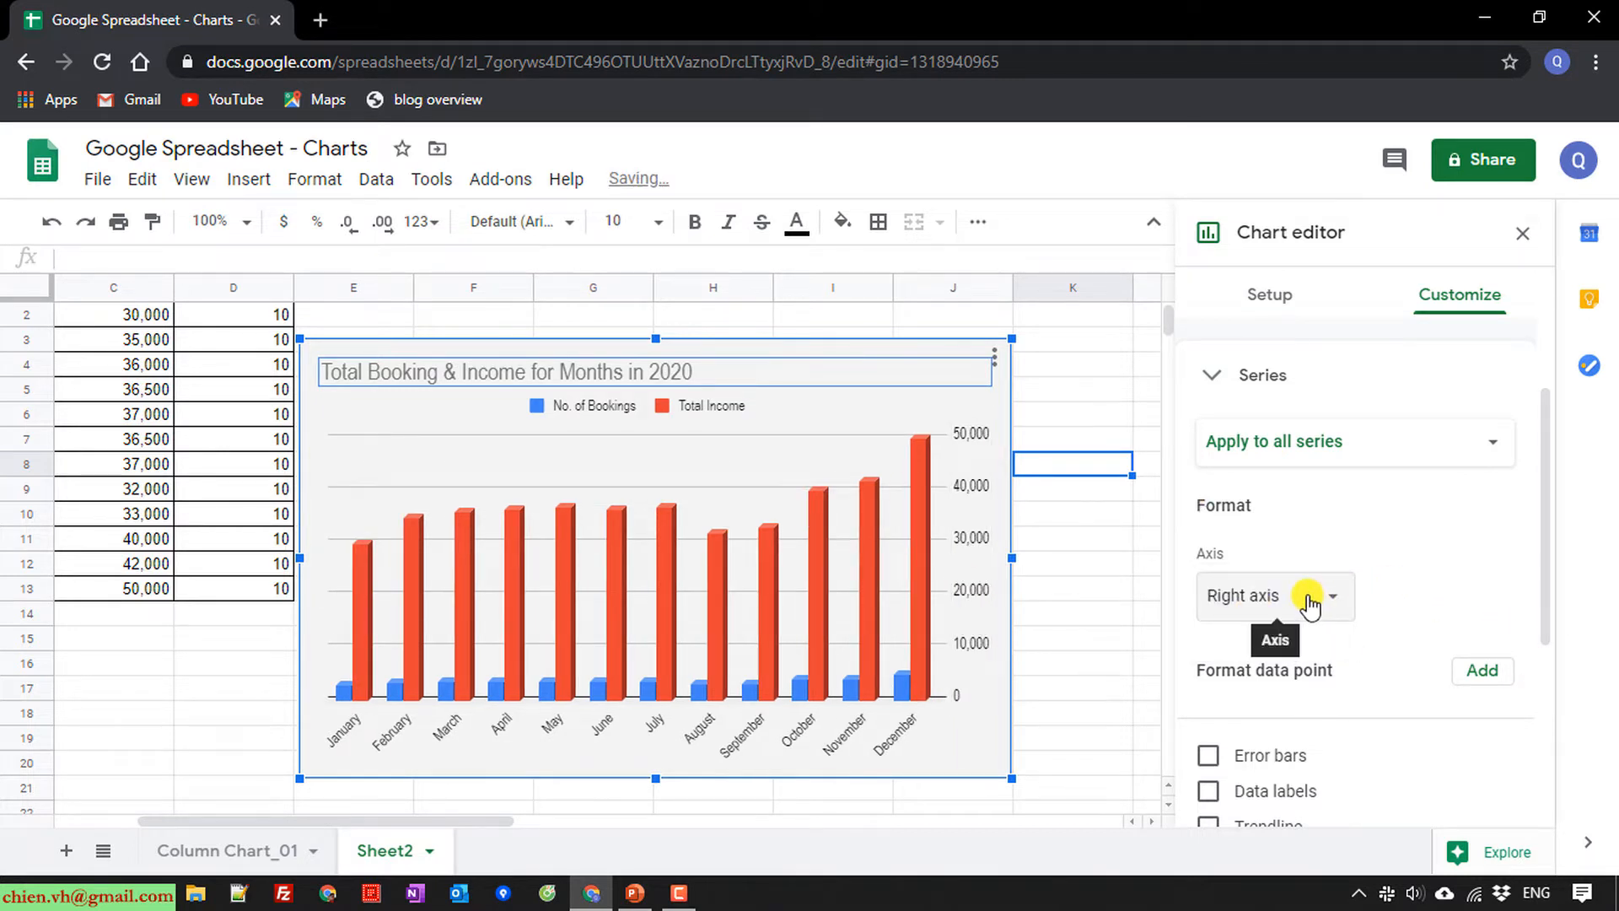
{"action": "left_click", "coordinate": [1315, 599]}
{"action": "left_click", "coordinate": [1299, 553]}
Add data labels to all series and set the data label font size to 10
{"action": "scroll", "coordinate": [1433, 653], "scroll_direction": "down", "scroll_amount": 3}
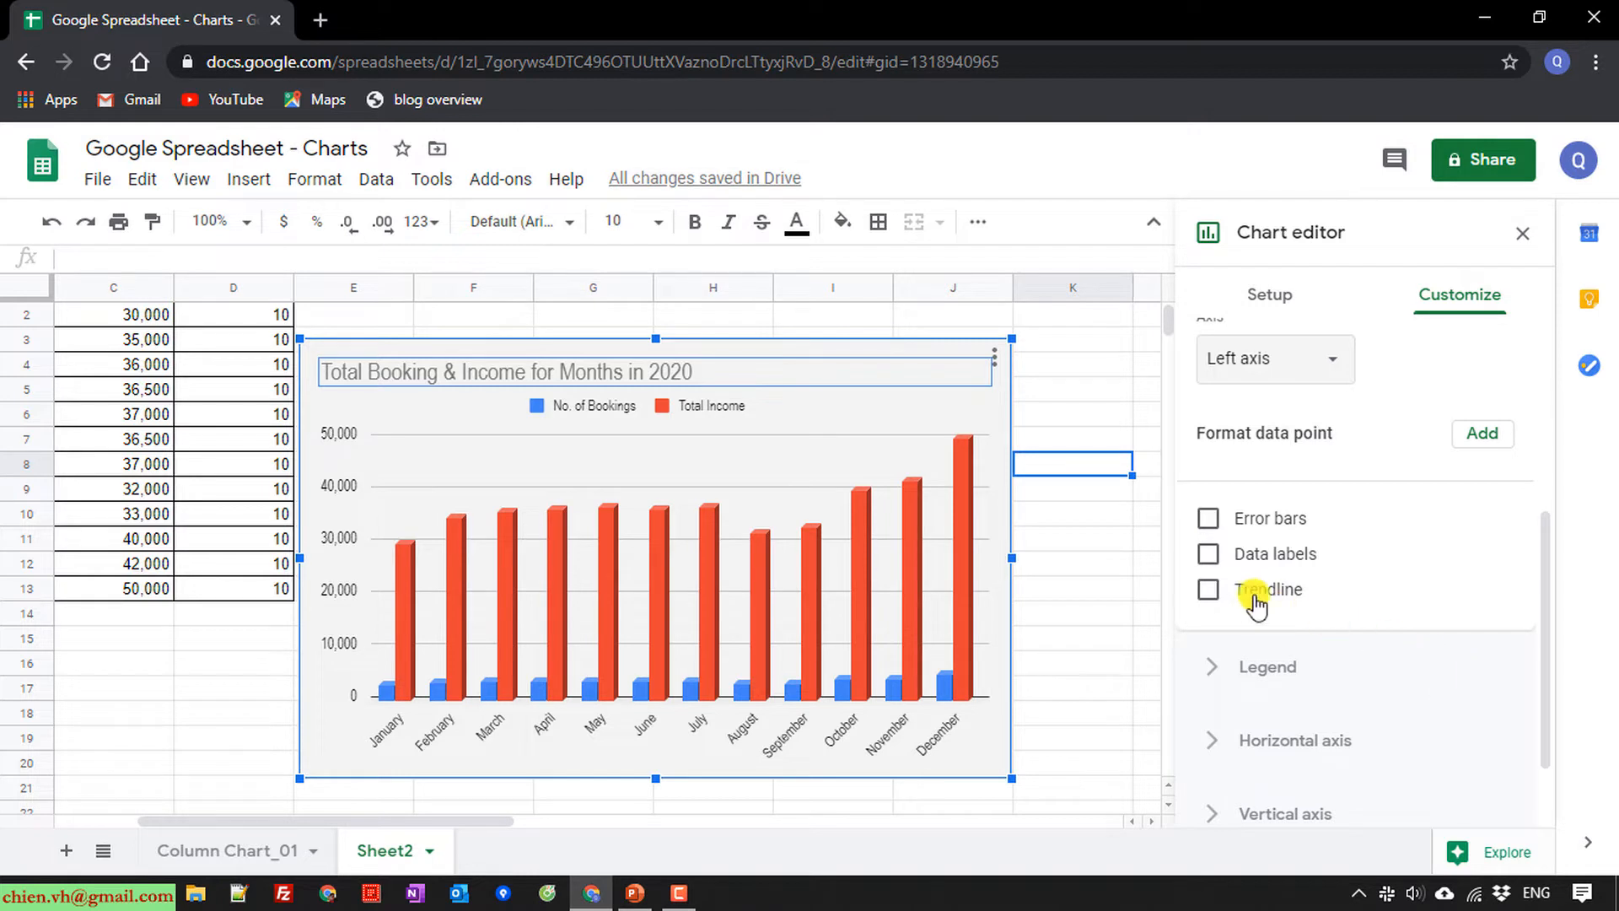
{"action": "left_click", "coordinate": [1207, 554]}
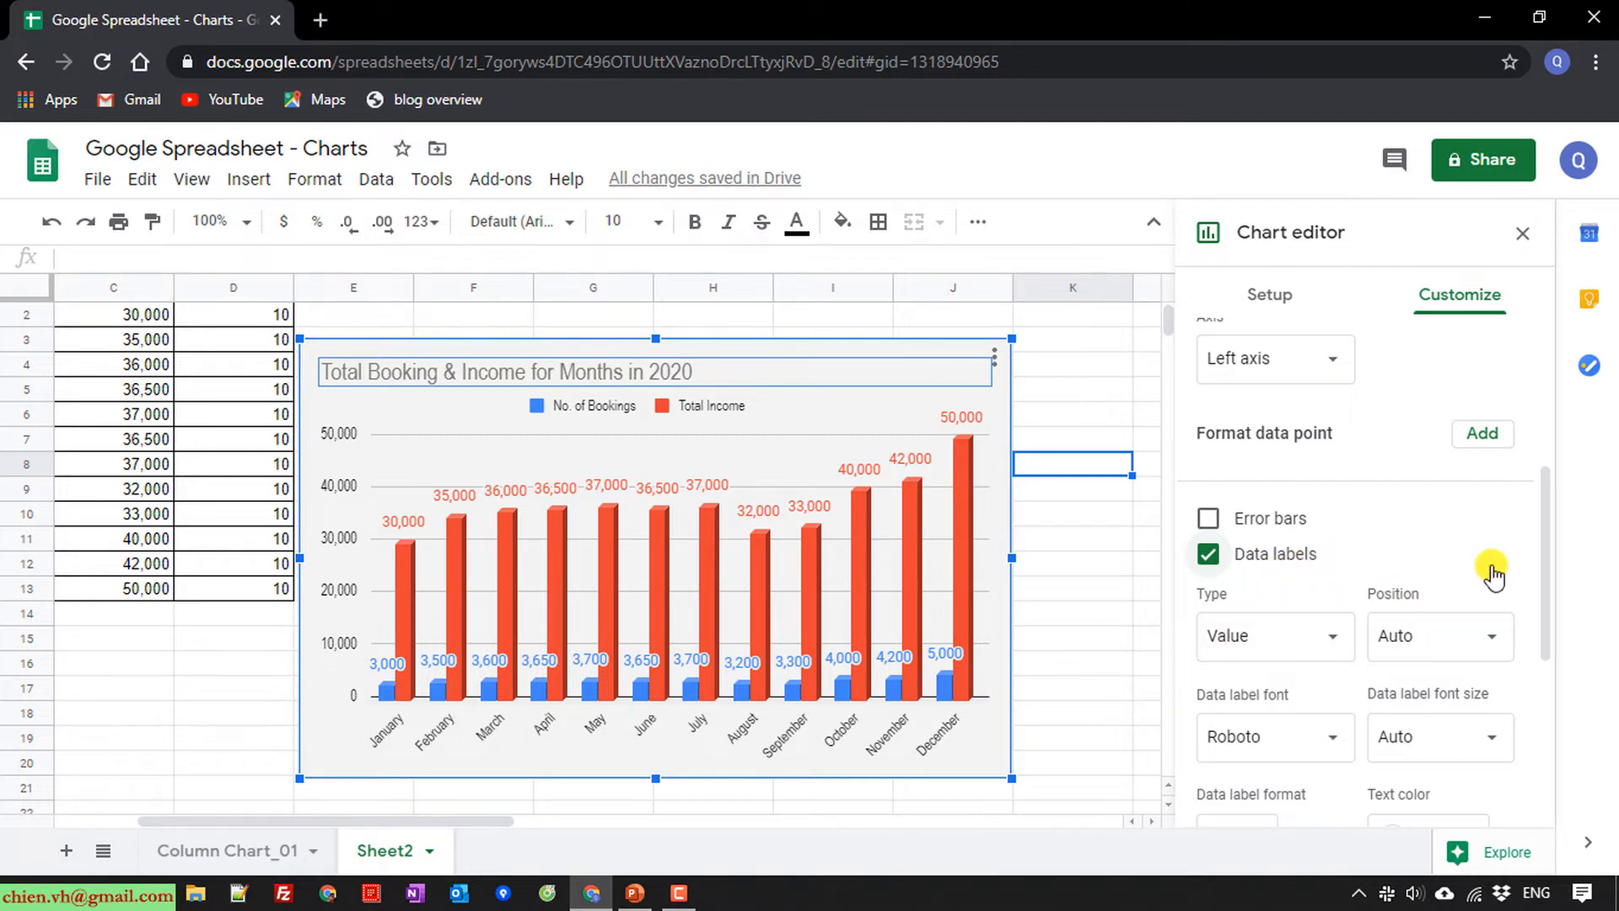
{"action": "scroll", "coordinate": [1486, 569], "scroll_direction": "down", "scroll_amount": 3}
{"action": "left_click", "coordinate": [1492, 506]}
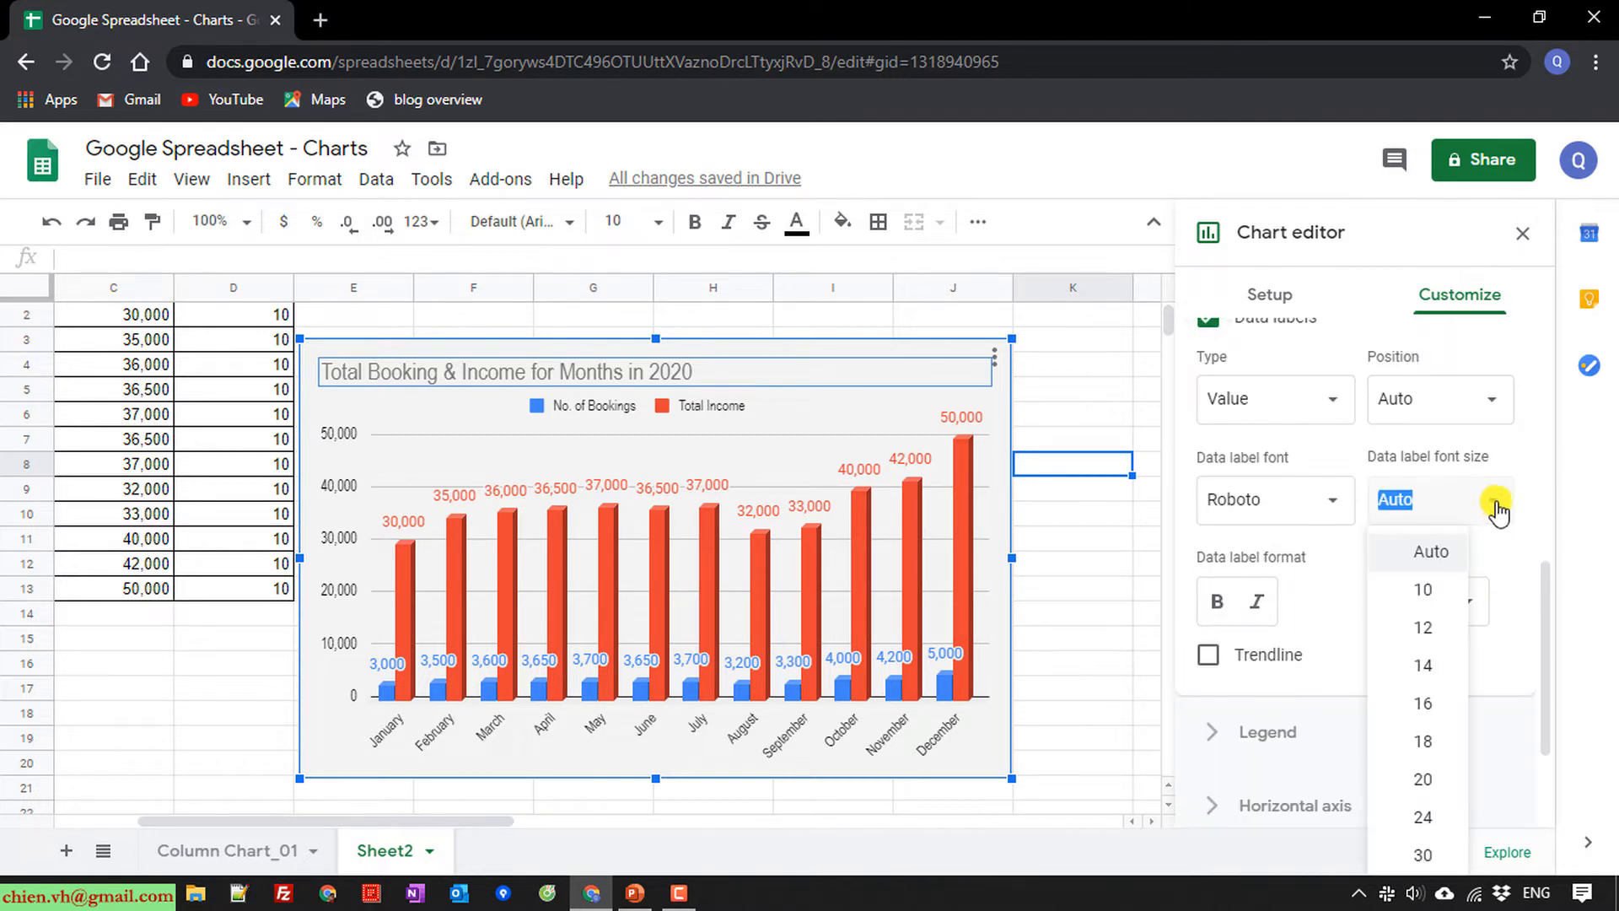
{"action": "left_click", "coordinate": [1431, 604]}
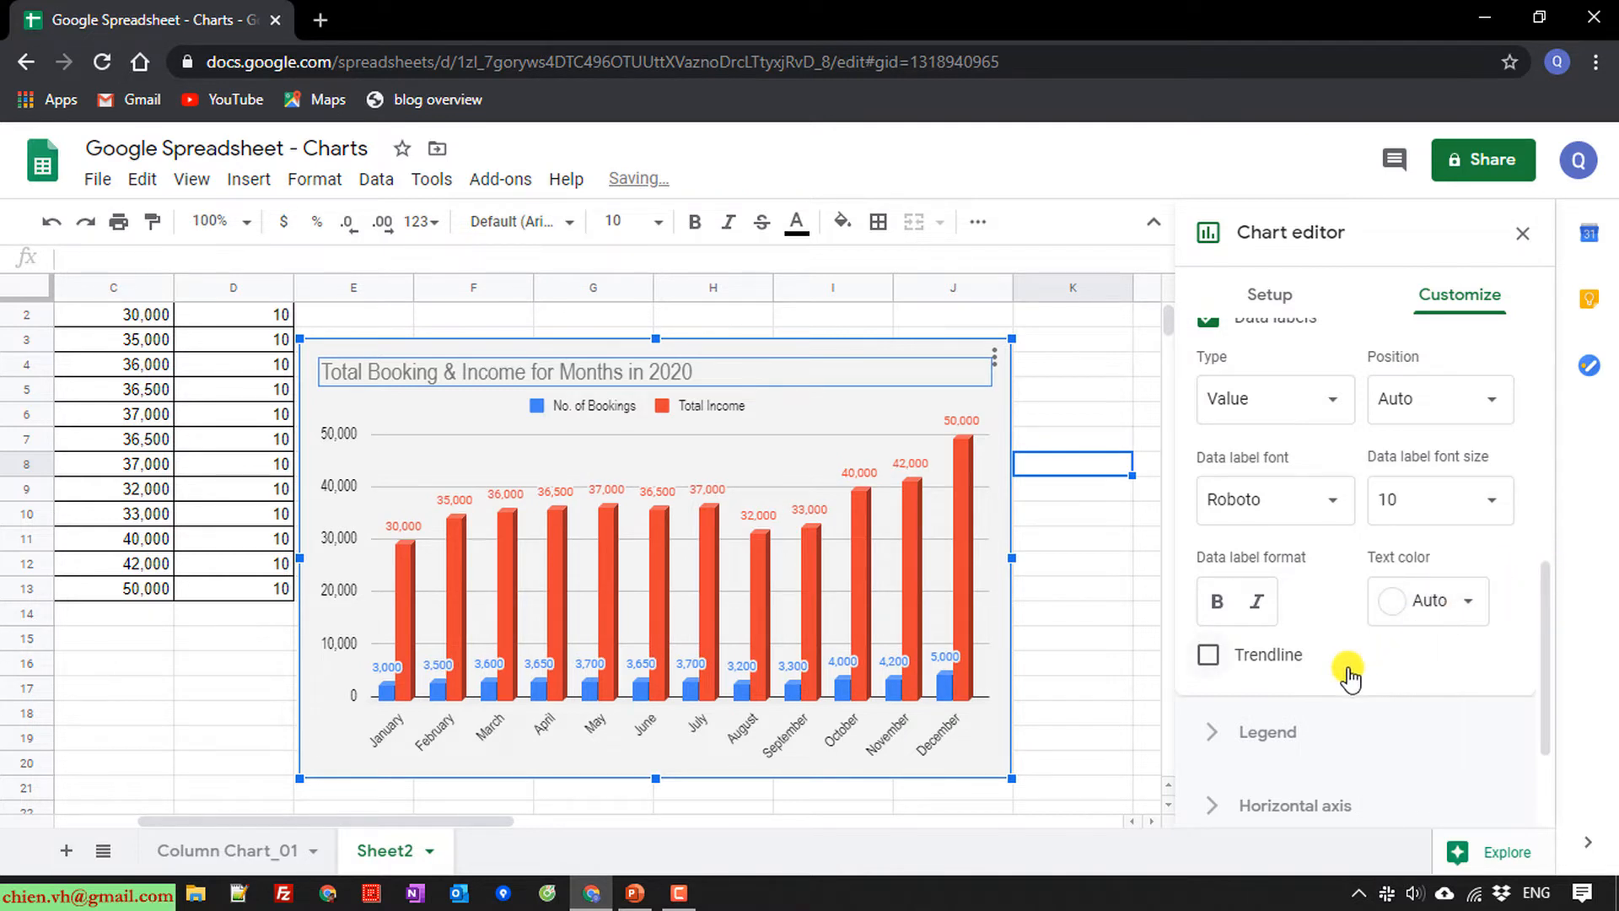
{"action": "left_click", "coordinate": [1098, 544]}
Reopen the chart's series options and add a linear trendline to all series
{"action": "double_click", "coordinate": [878, 379]}
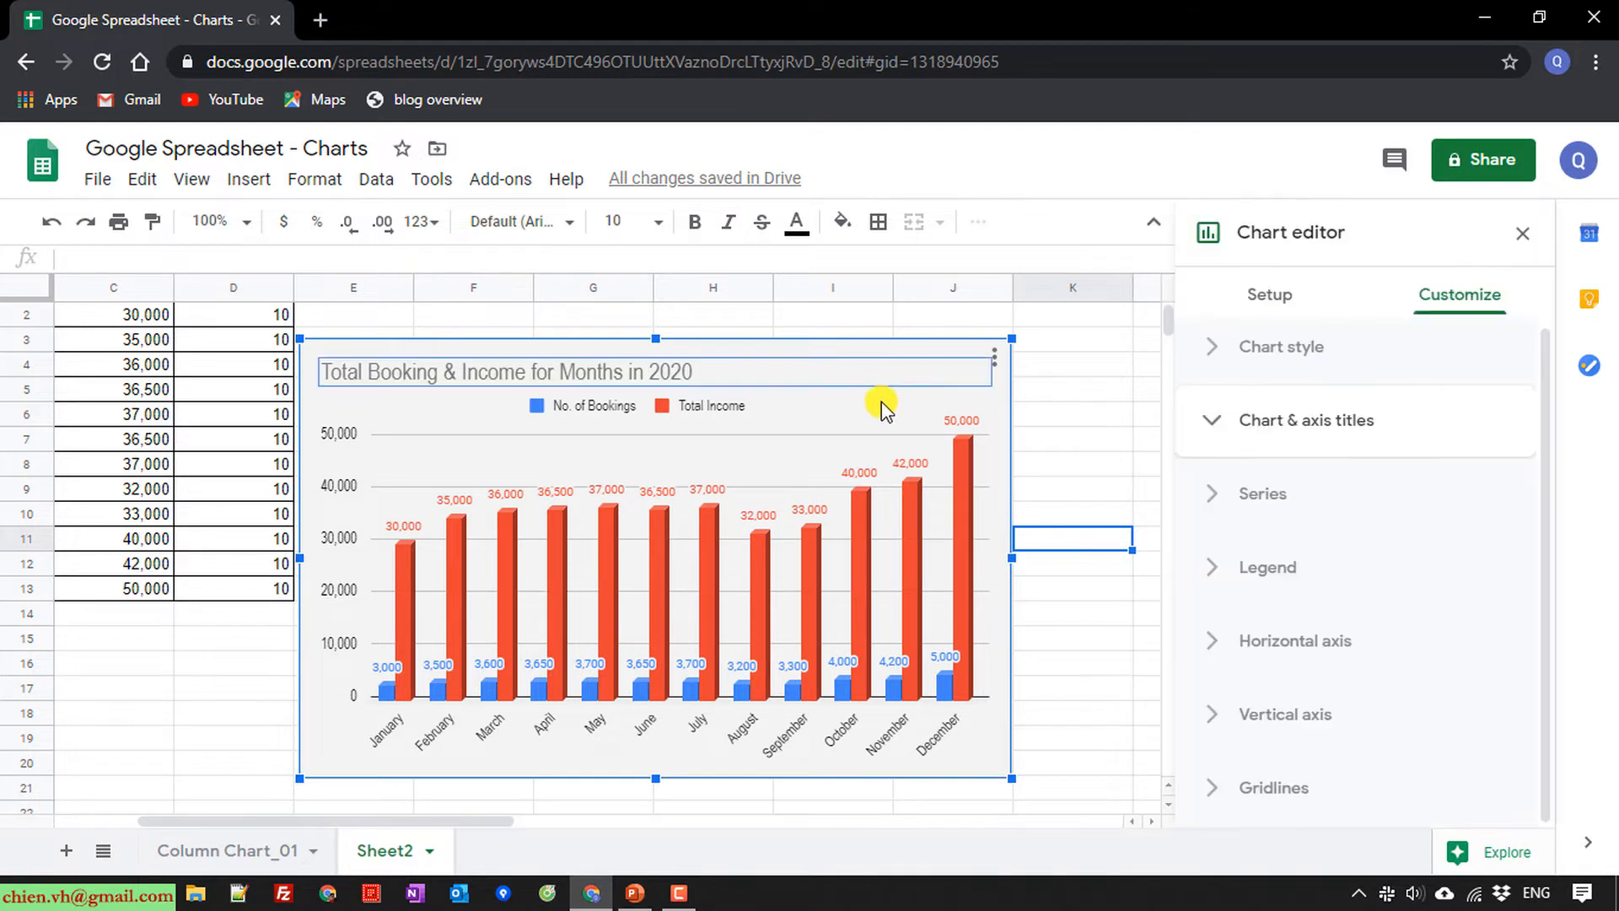
{"action": "scroll", "coordinate": [1491, 565], "scroll_direction": "down", "scroll_amount": 4}
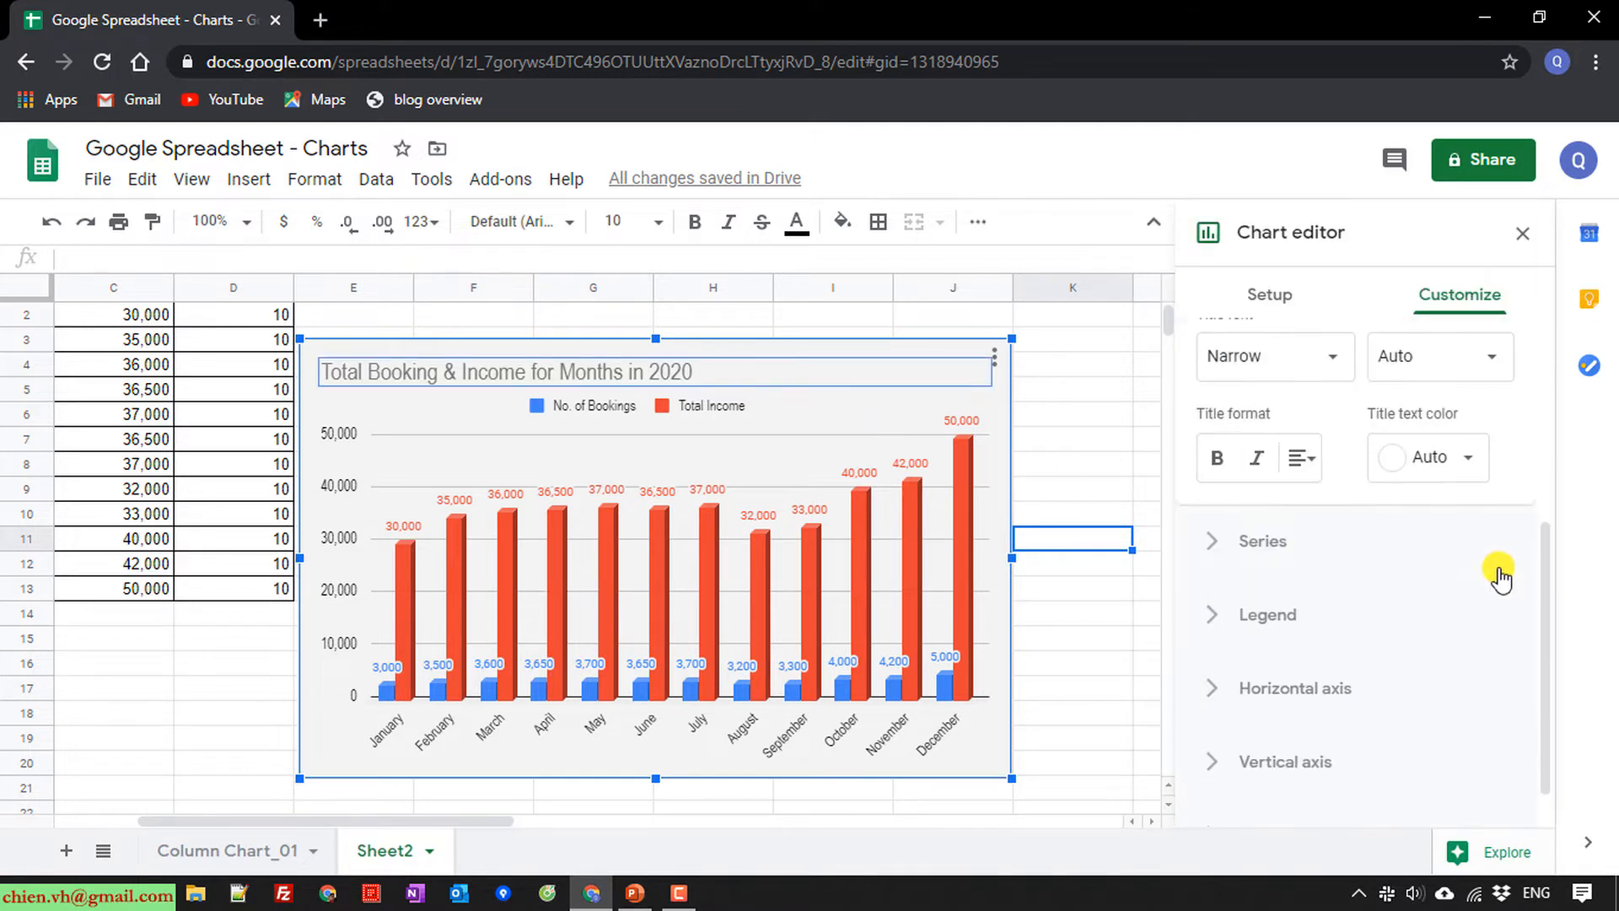
{"action": "scroll", "coordinate": [1499, 569], "scroll_direction": "up", "scroll_amount": 4}
{"action": "scroll", "coordinate": [1496, 576], "scroll_direction": "down", "scroll_amount": 5}
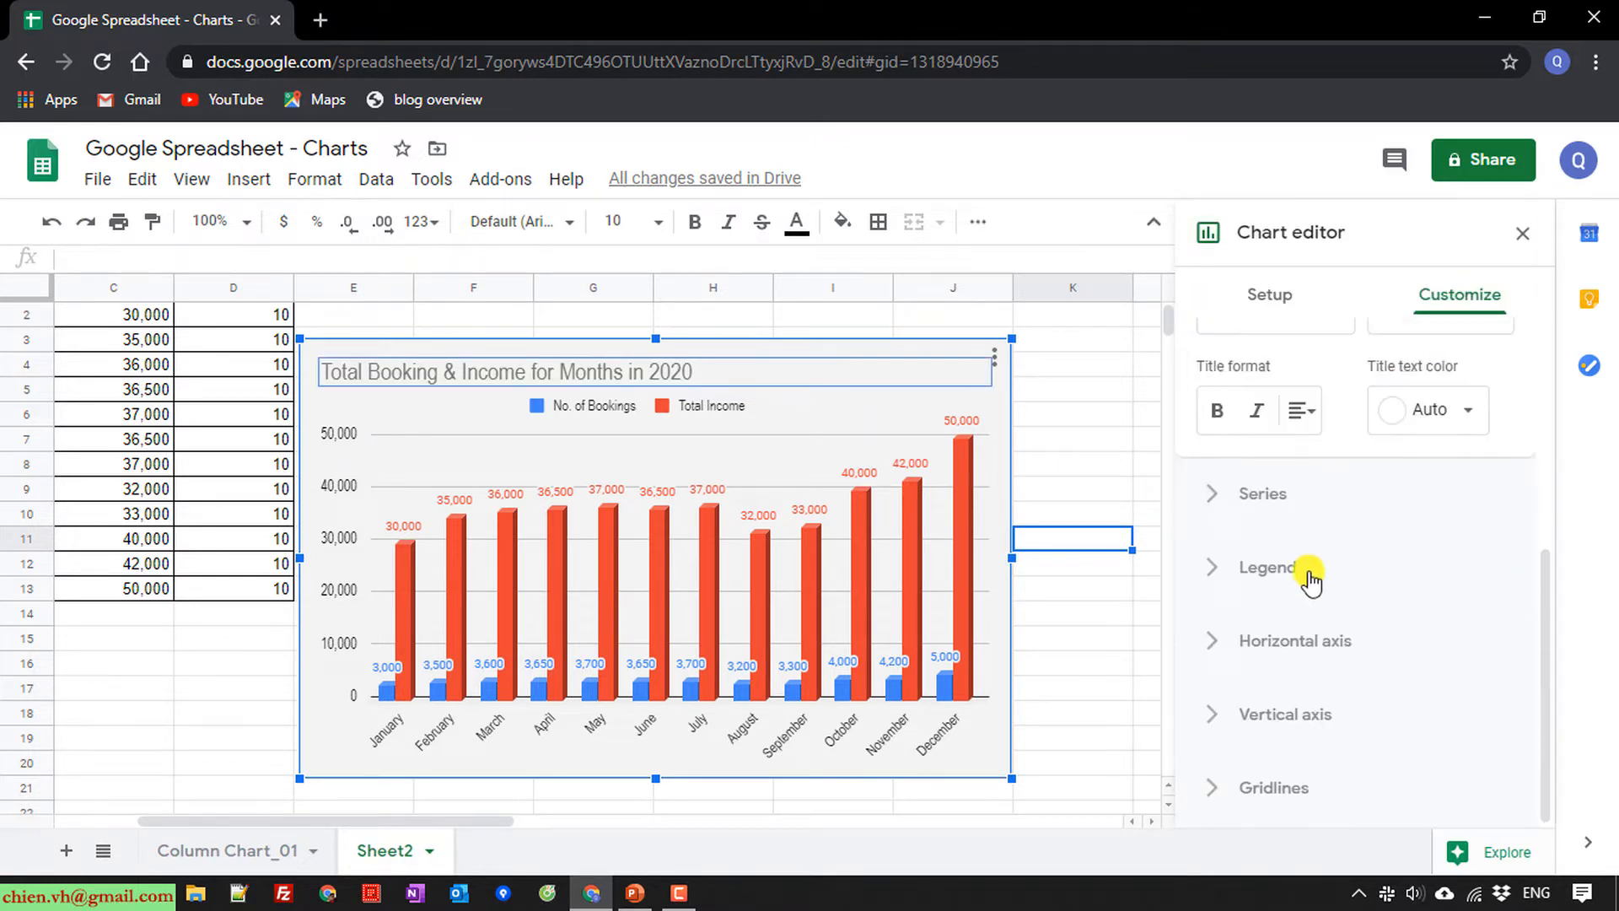
{"action": "left_click", "coordinate": [1208, 495]}
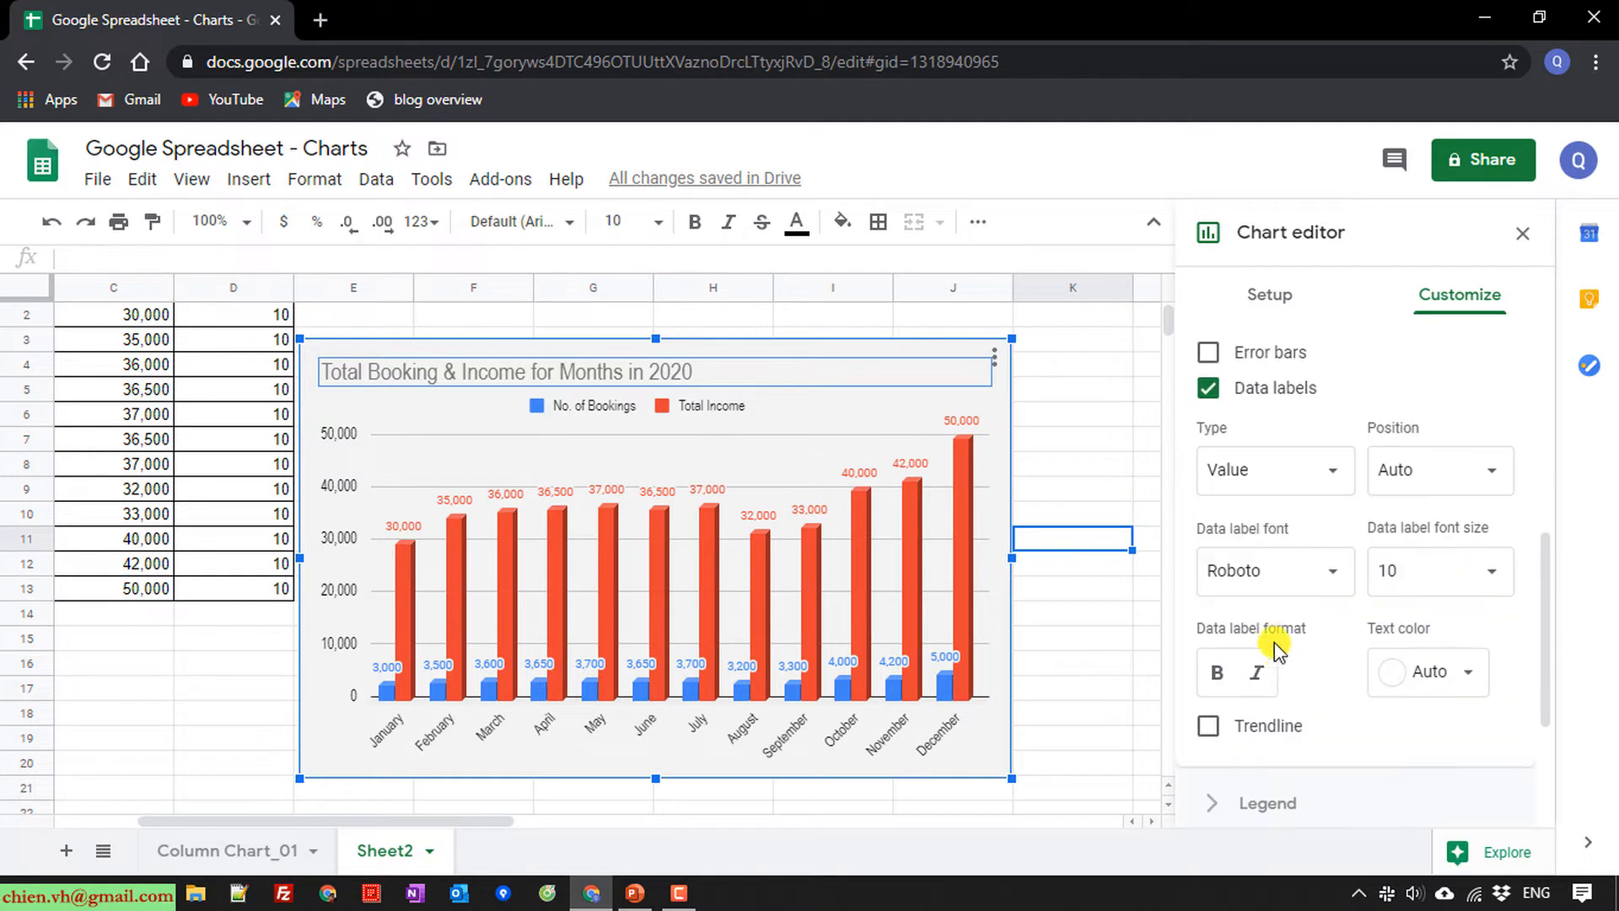
{"action": "left_click", "coordinate": [1206, 722]}
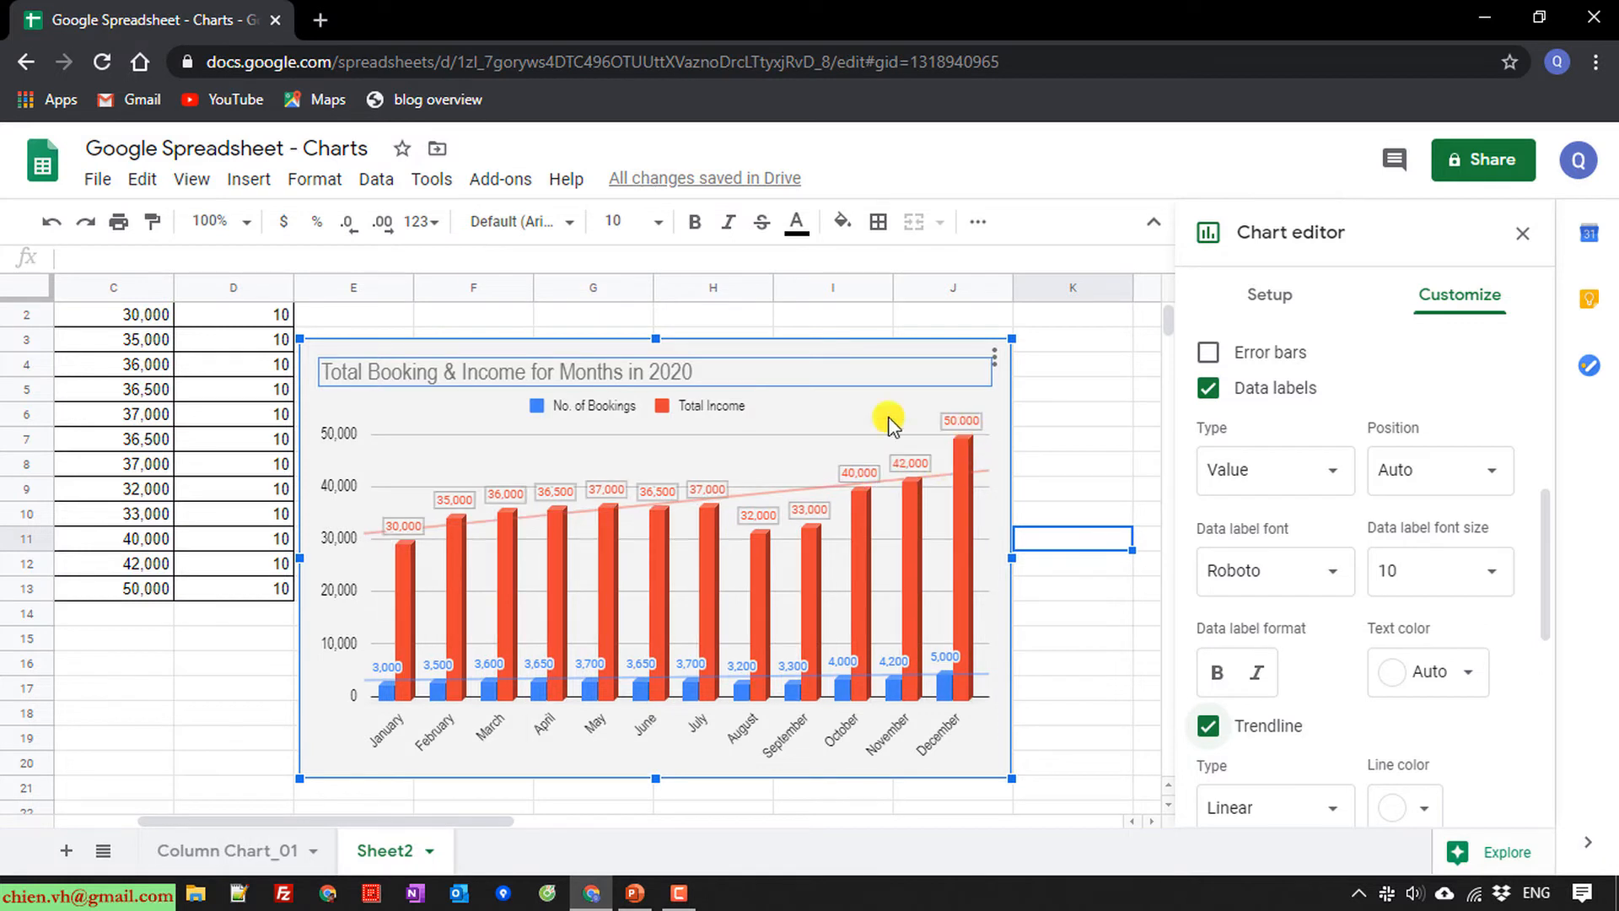
Open the chart's legend customization options and look over the available legend positions
{"action": "scroll", "coordinate": [1531, 567], "scroll_direction": "down", "scroll_amount": 3}
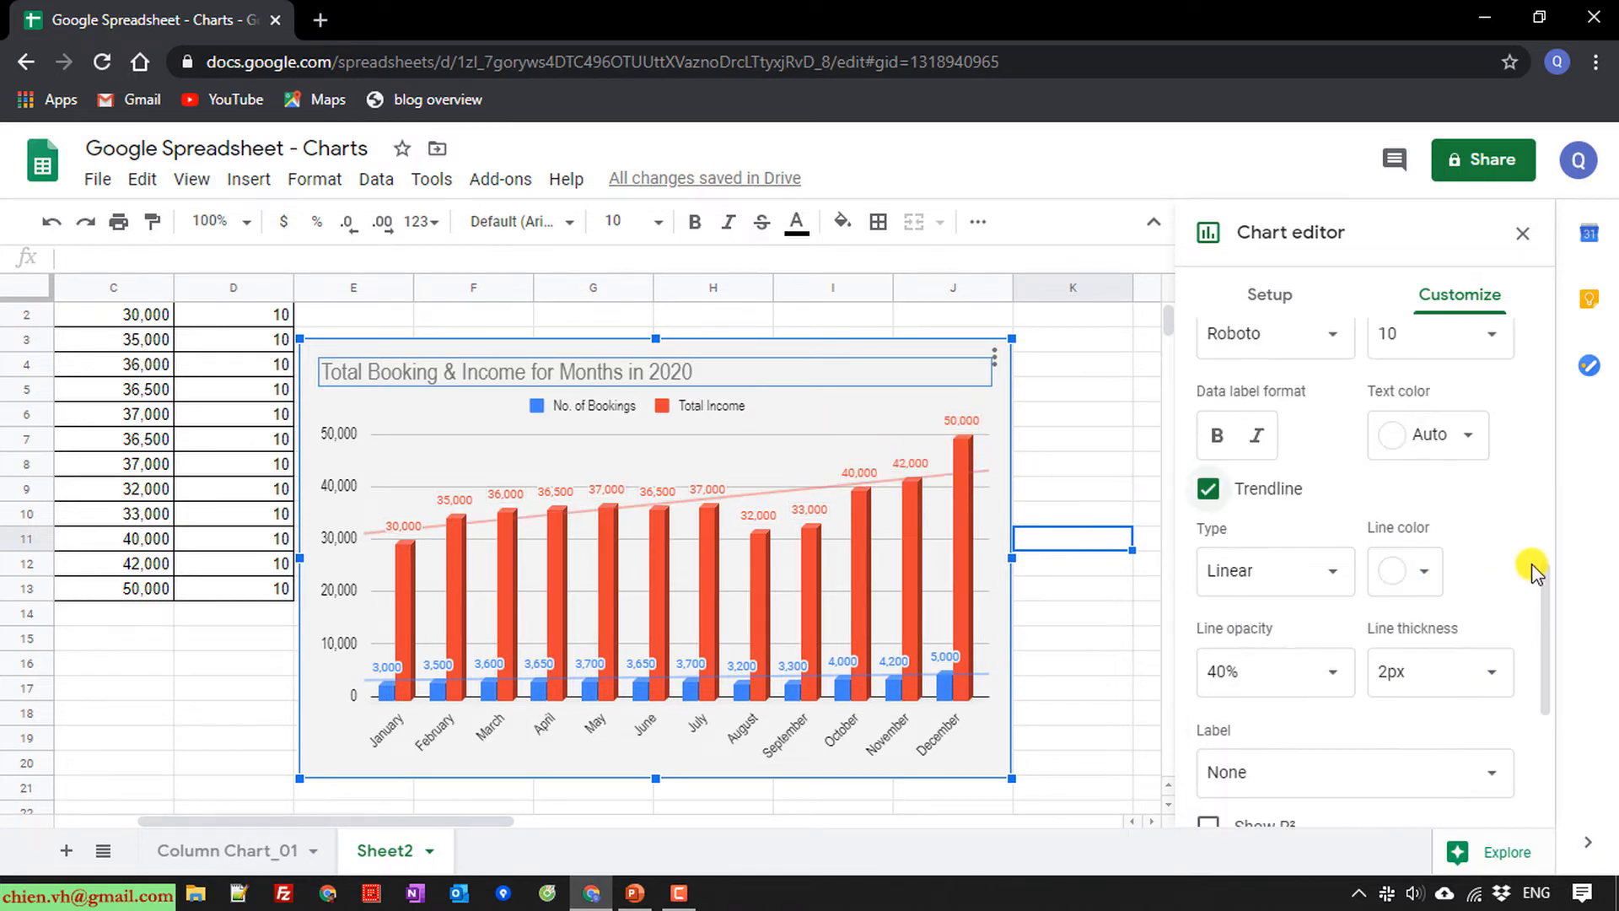
{"action": "scroll", "coordinate": [1530, 570], "scroll_direction": "down", "scroll_amount": 2}
{"action": "scroll", "coordinate": [1531, 573], "scroll_direction": "down", "scroll_amount": 3}
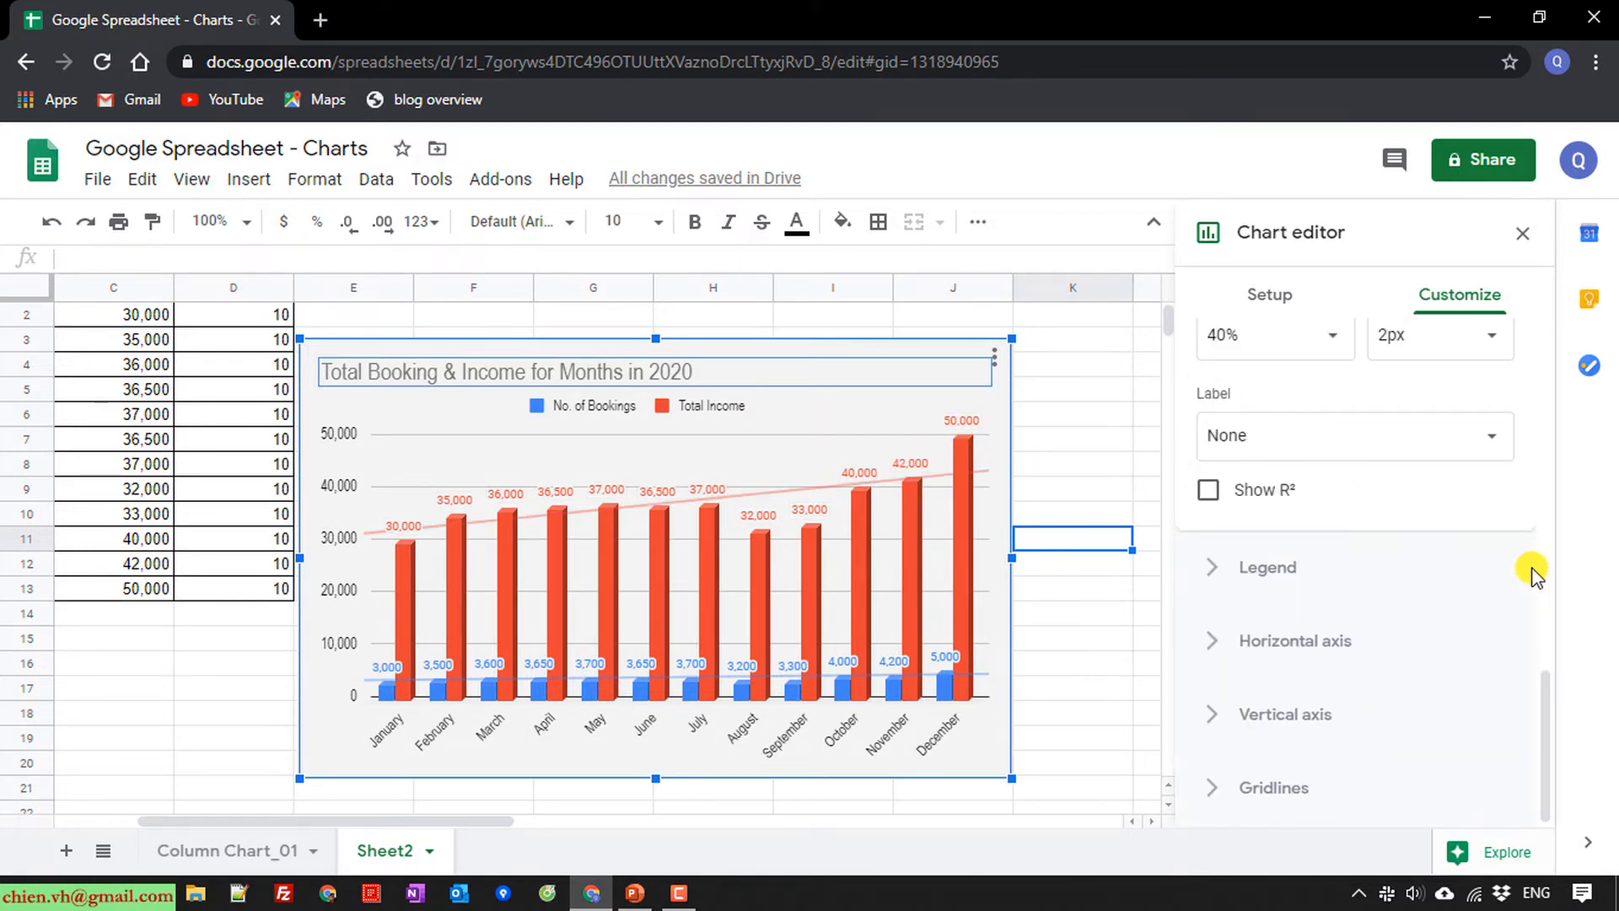
{"action": "left_click", "coordinate": [1214, 568]}
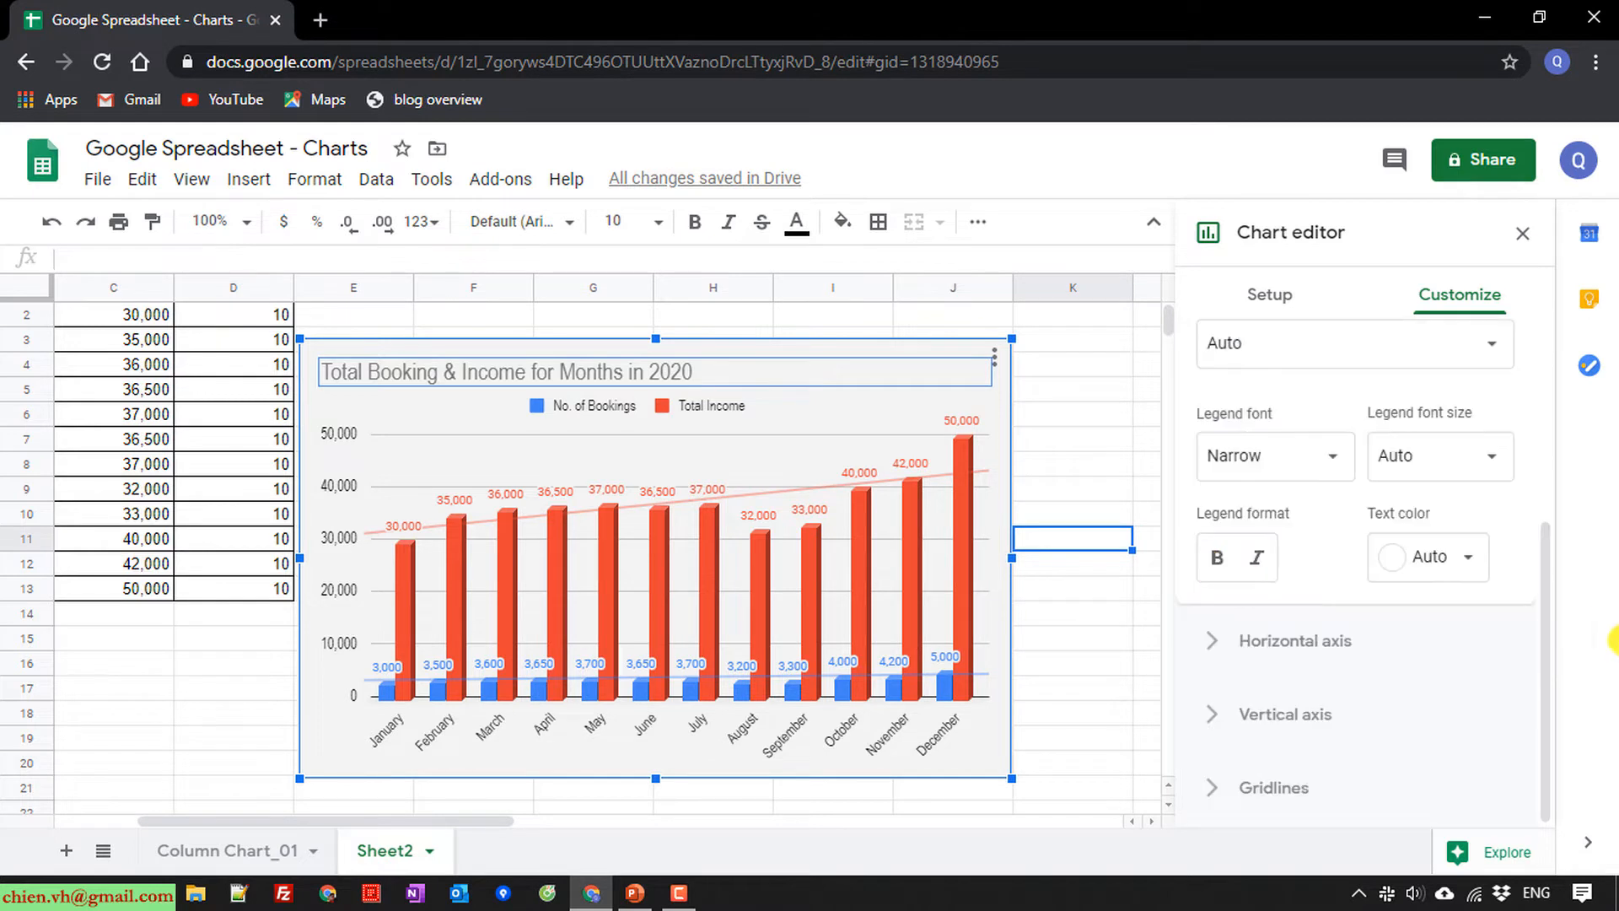
{"action": "scroll", "coordinate": [1474, 657], "scroll_direction": "up", "scroll_amount": 3}
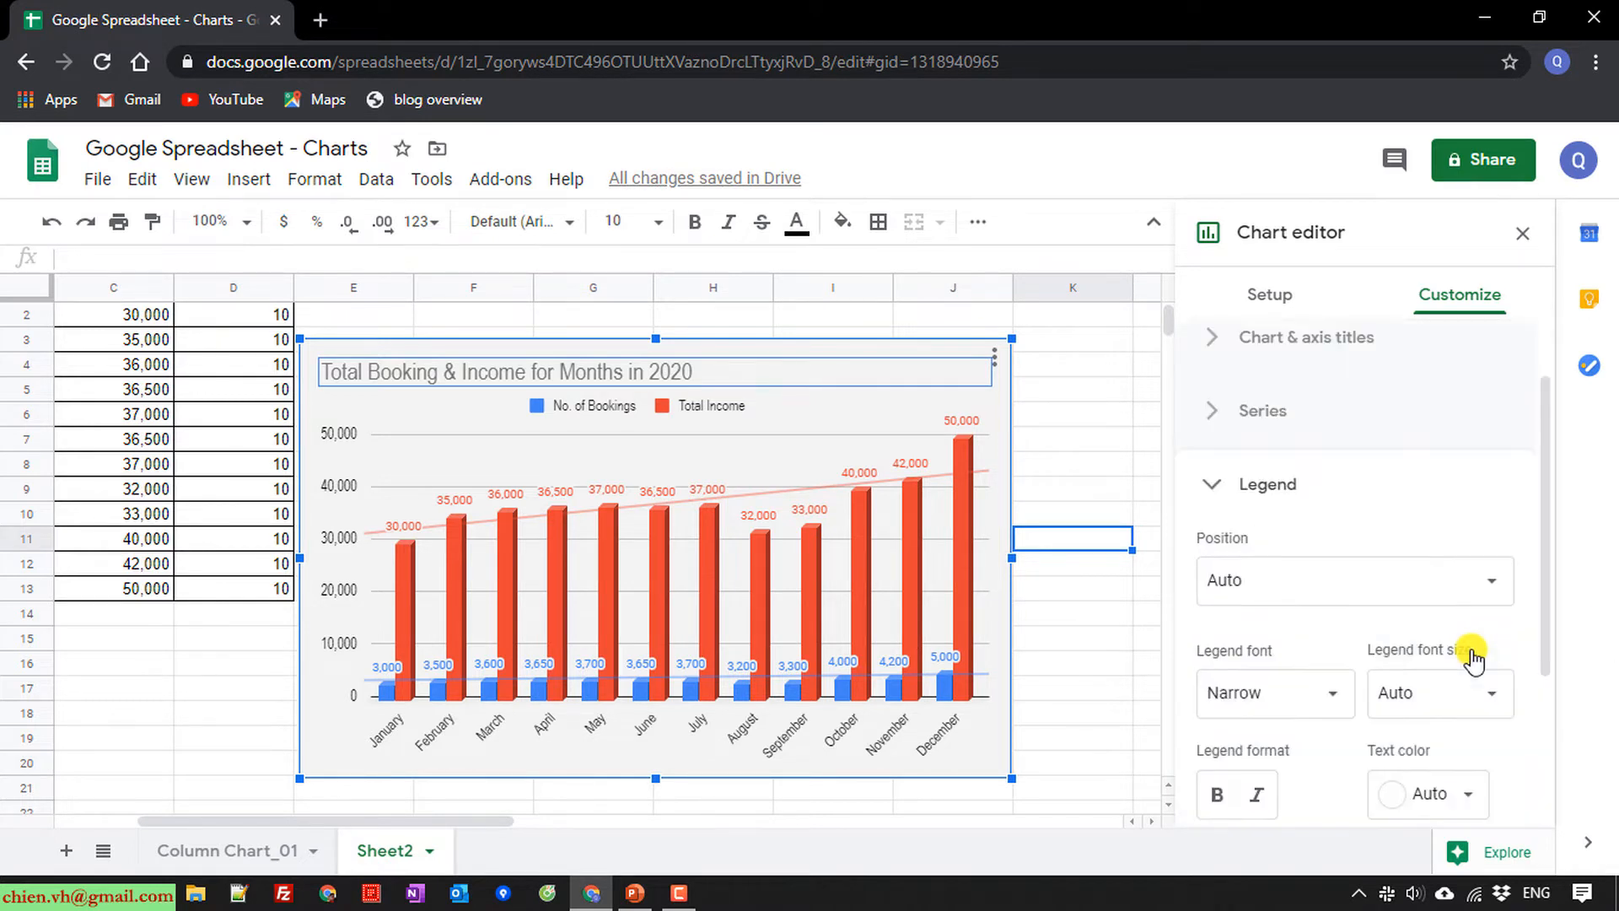
{"action": "left_click", "coordinate": [1348, 579]}
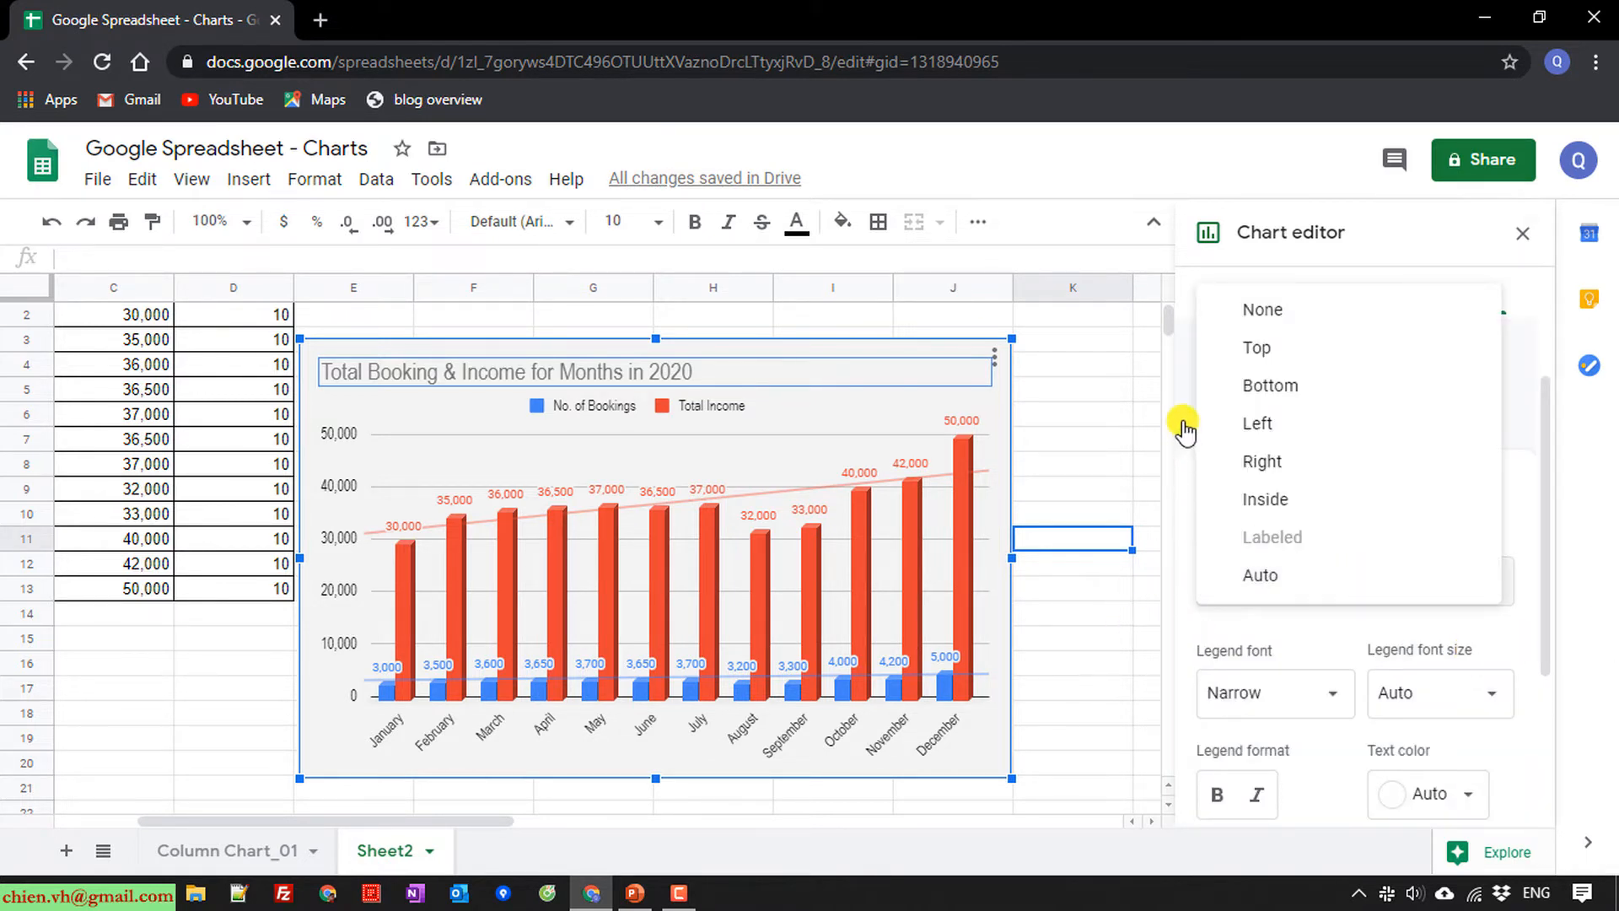
{"action": "left_click", "coordinate": [1184, 483]}
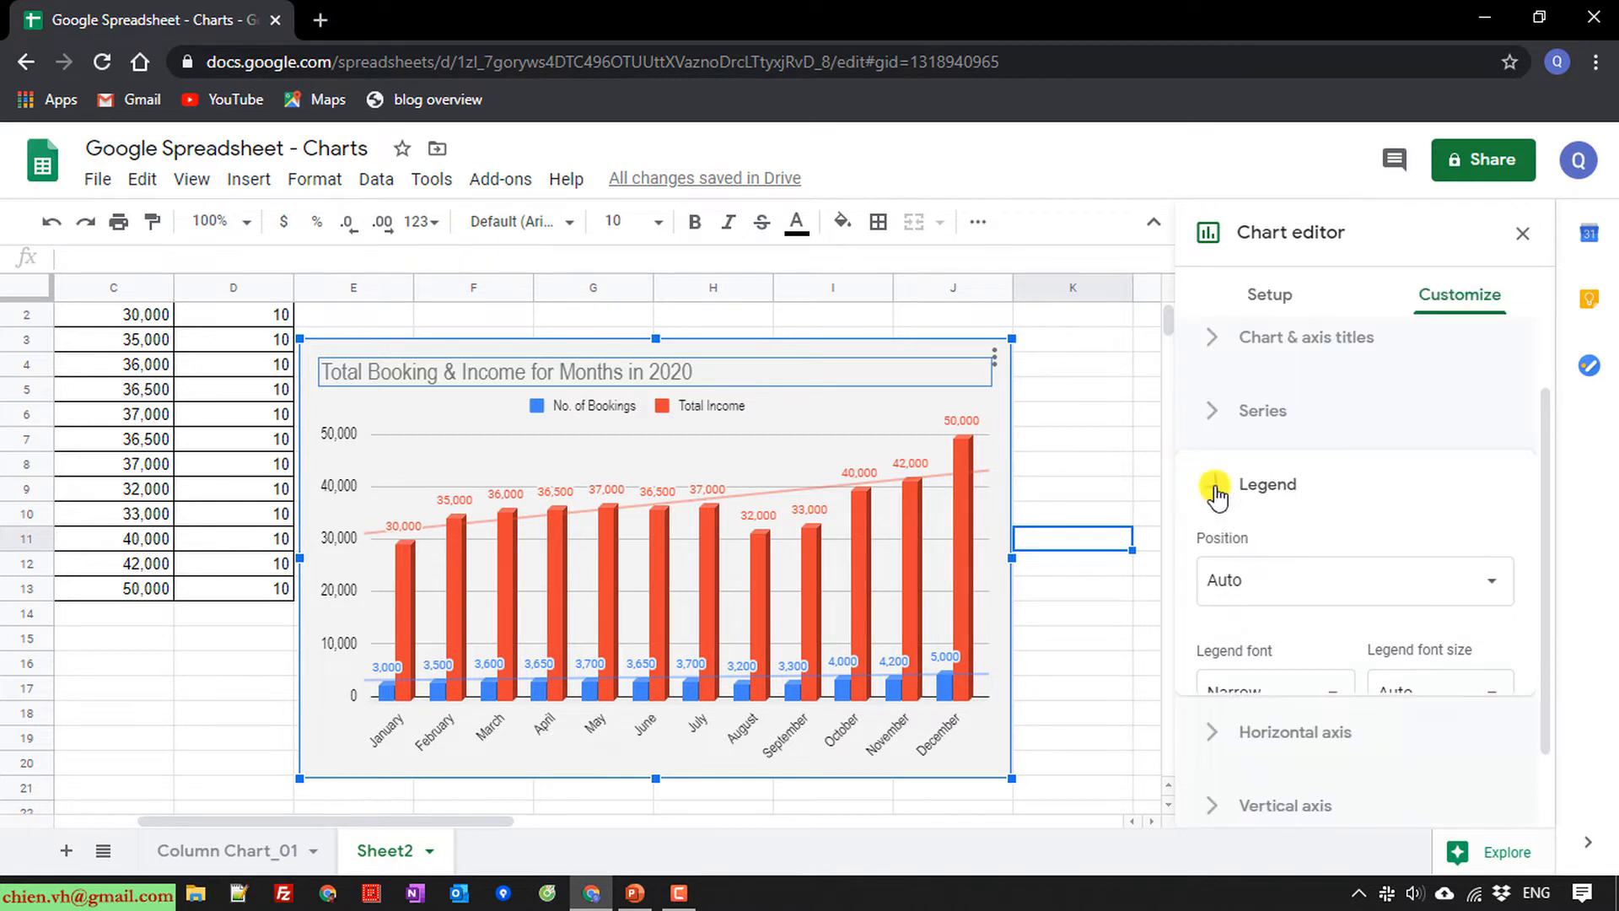
{"action": "left_click", "coordinate": [1218, 484]}
{"action": "left_click", "coordinate": [1214, 577]}
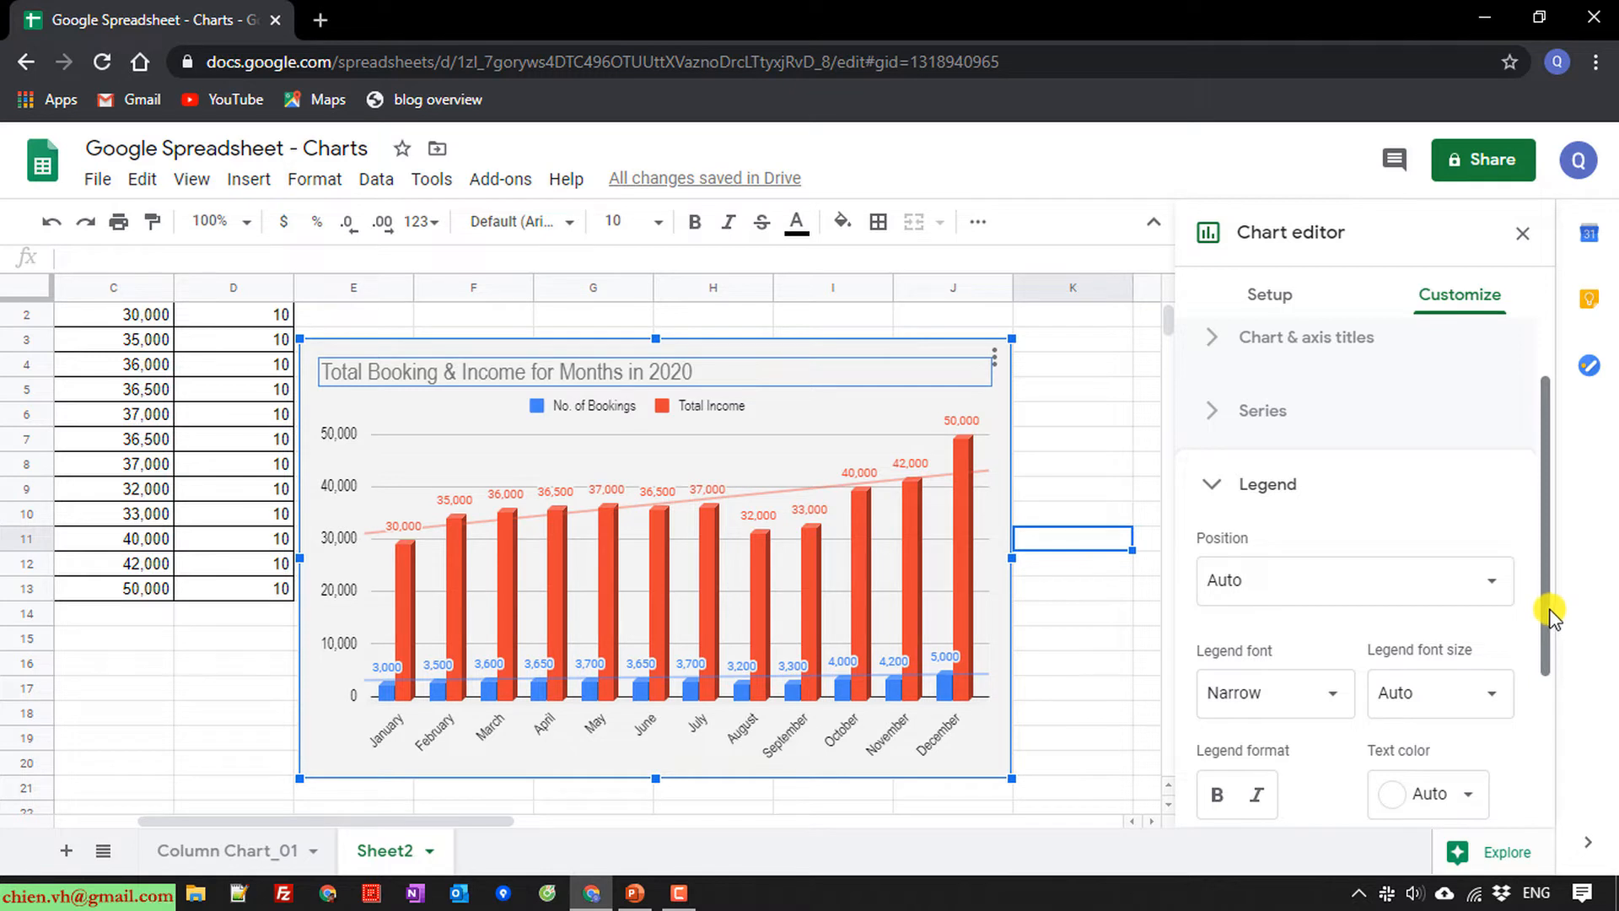
Try the chart legend in the Right, Left and Top positions
{"action": "left_click", "coordinate": [1467, 585]}
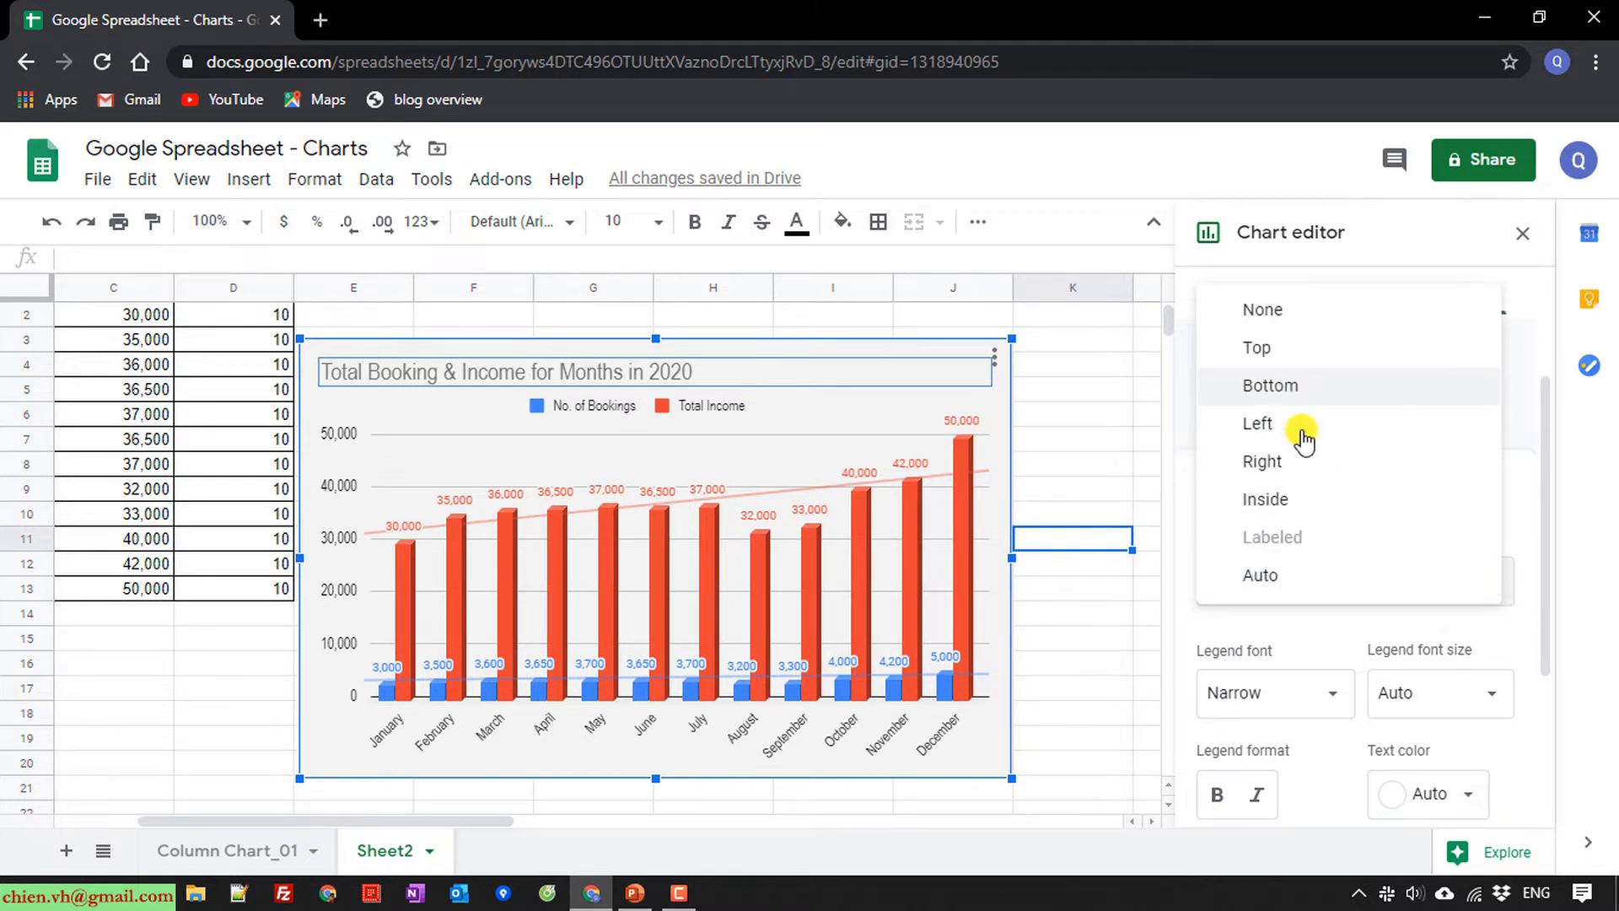
{"action": "left_click", "coordinate": [1284, 465]}
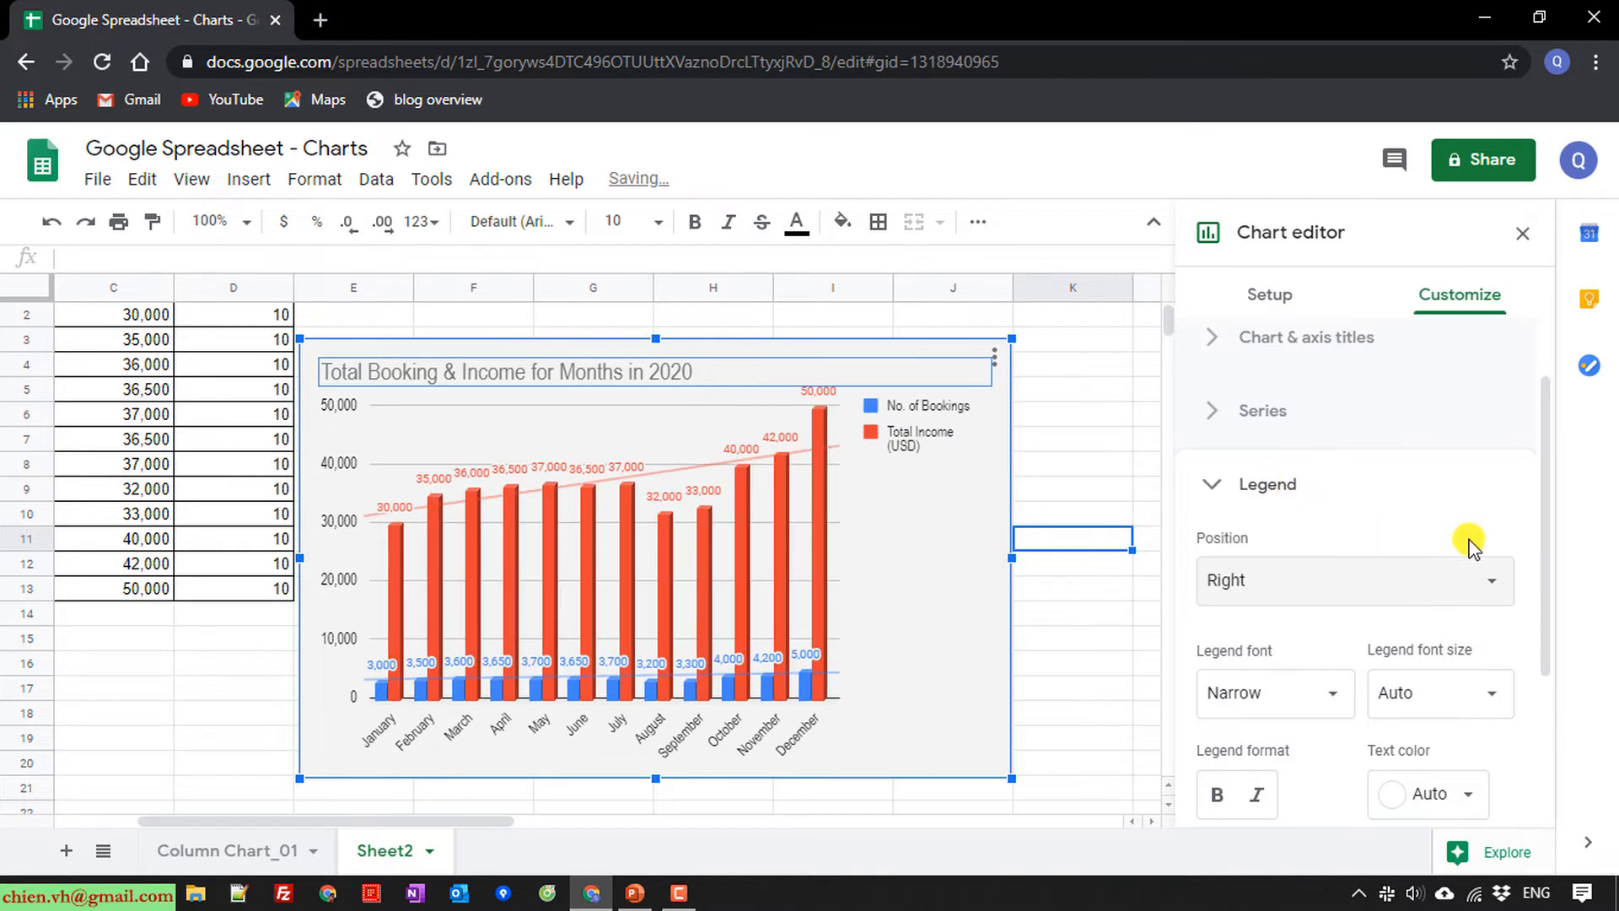
{"action": "left_click", "coordinate": [1403, 581]}
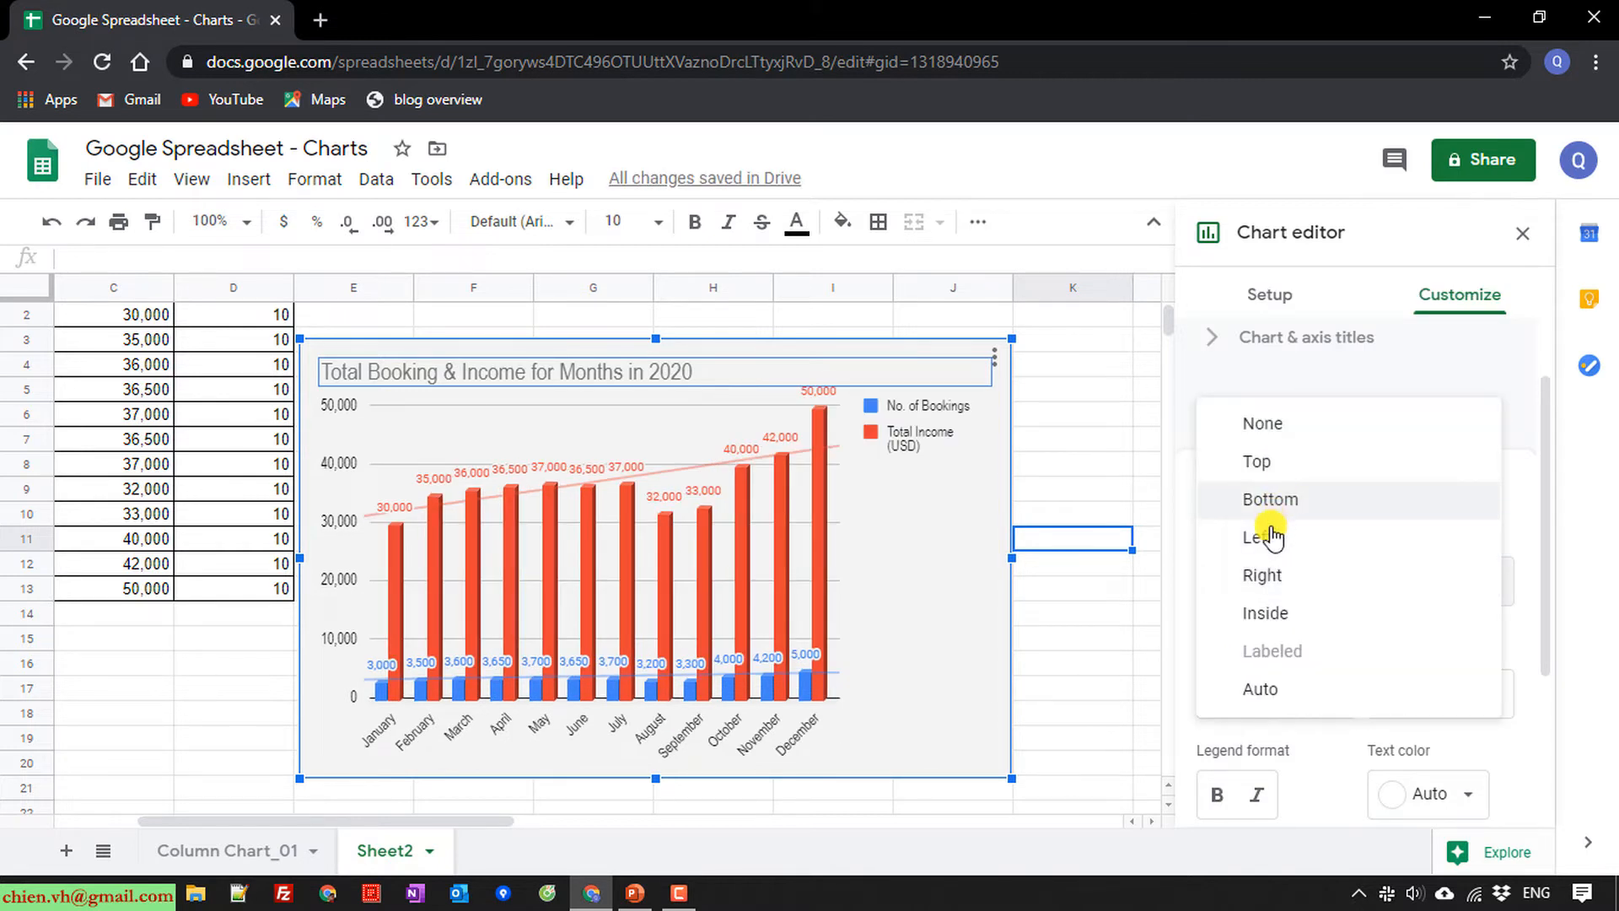
{"action": "left_click", "coordinate": [1269, 538]}
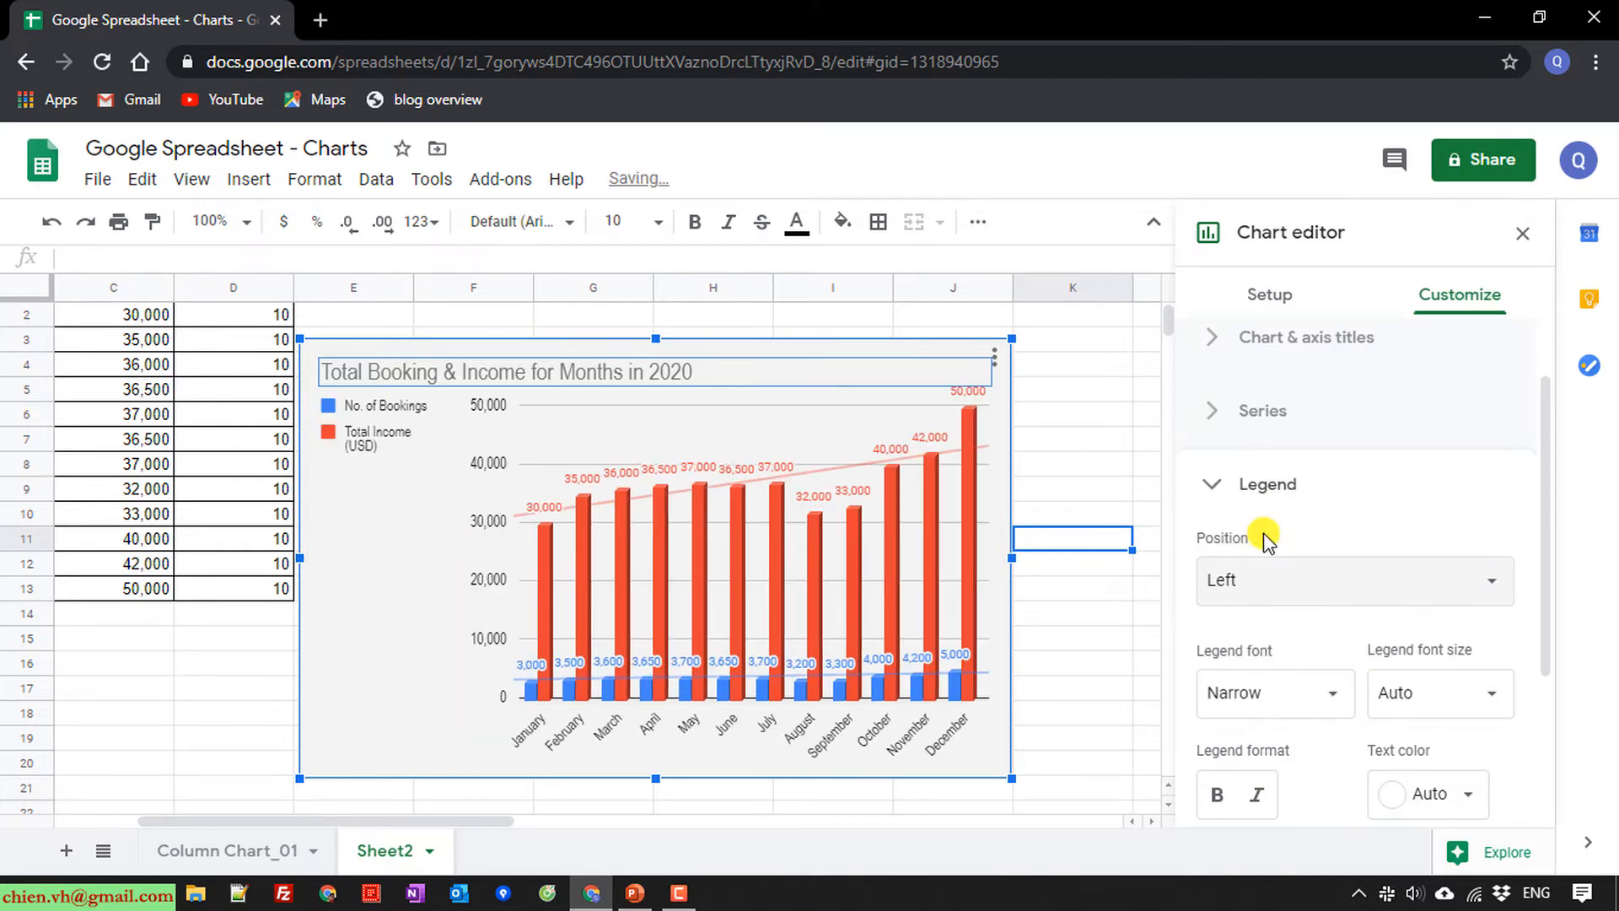
{"action": "left_click", "coordinate": [1393, 569]}
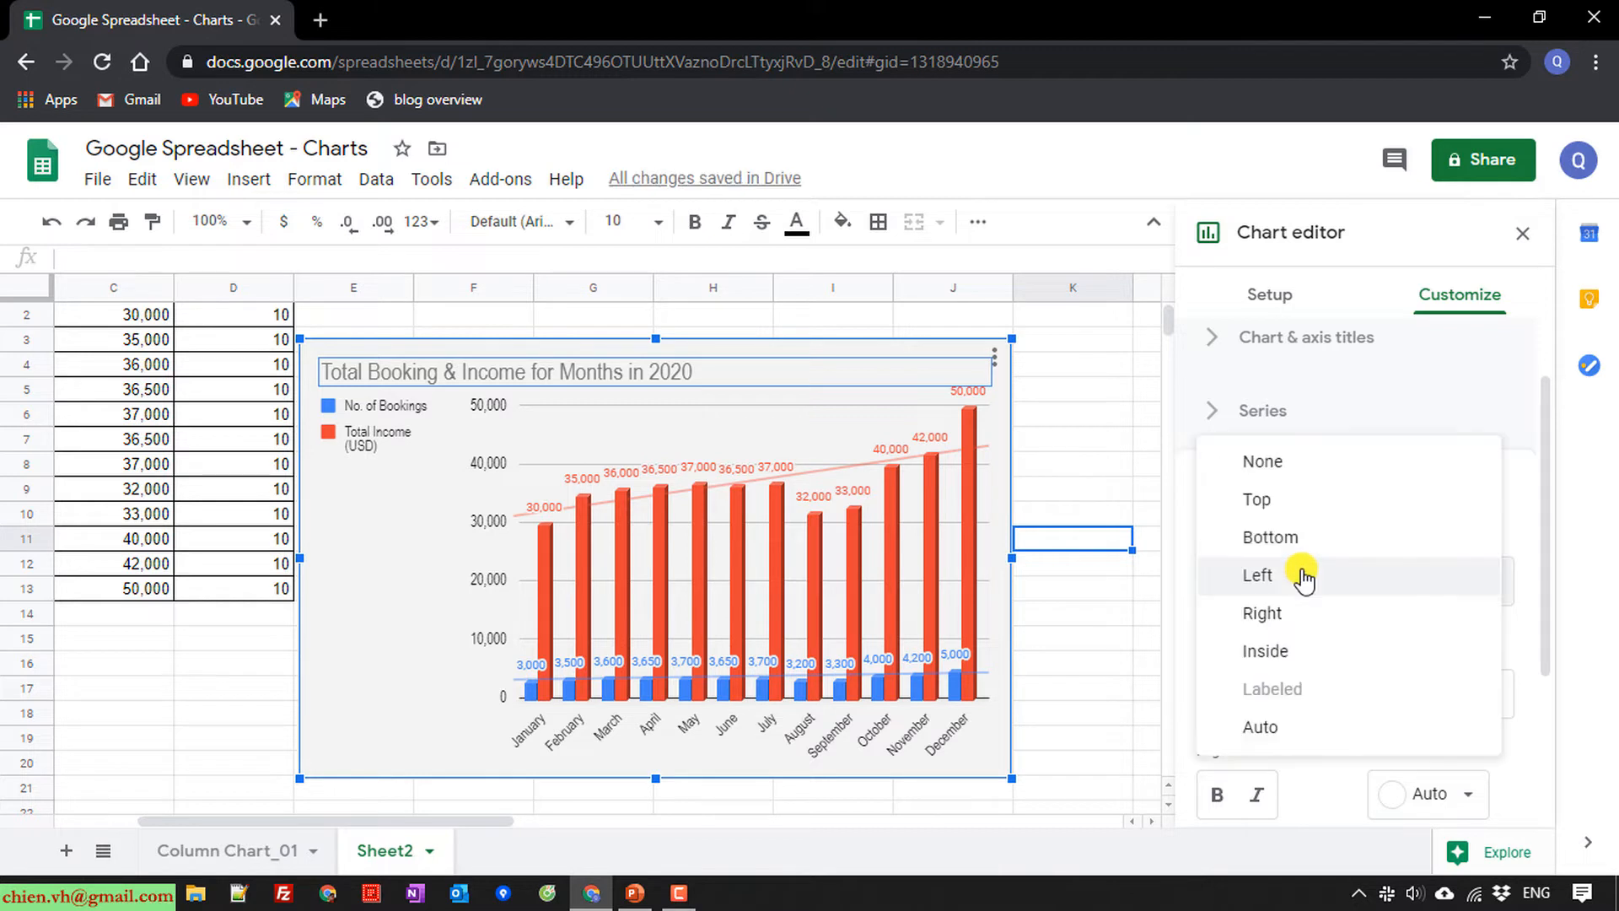
{"action": "left_click", "coordinate": [1290, 510]}
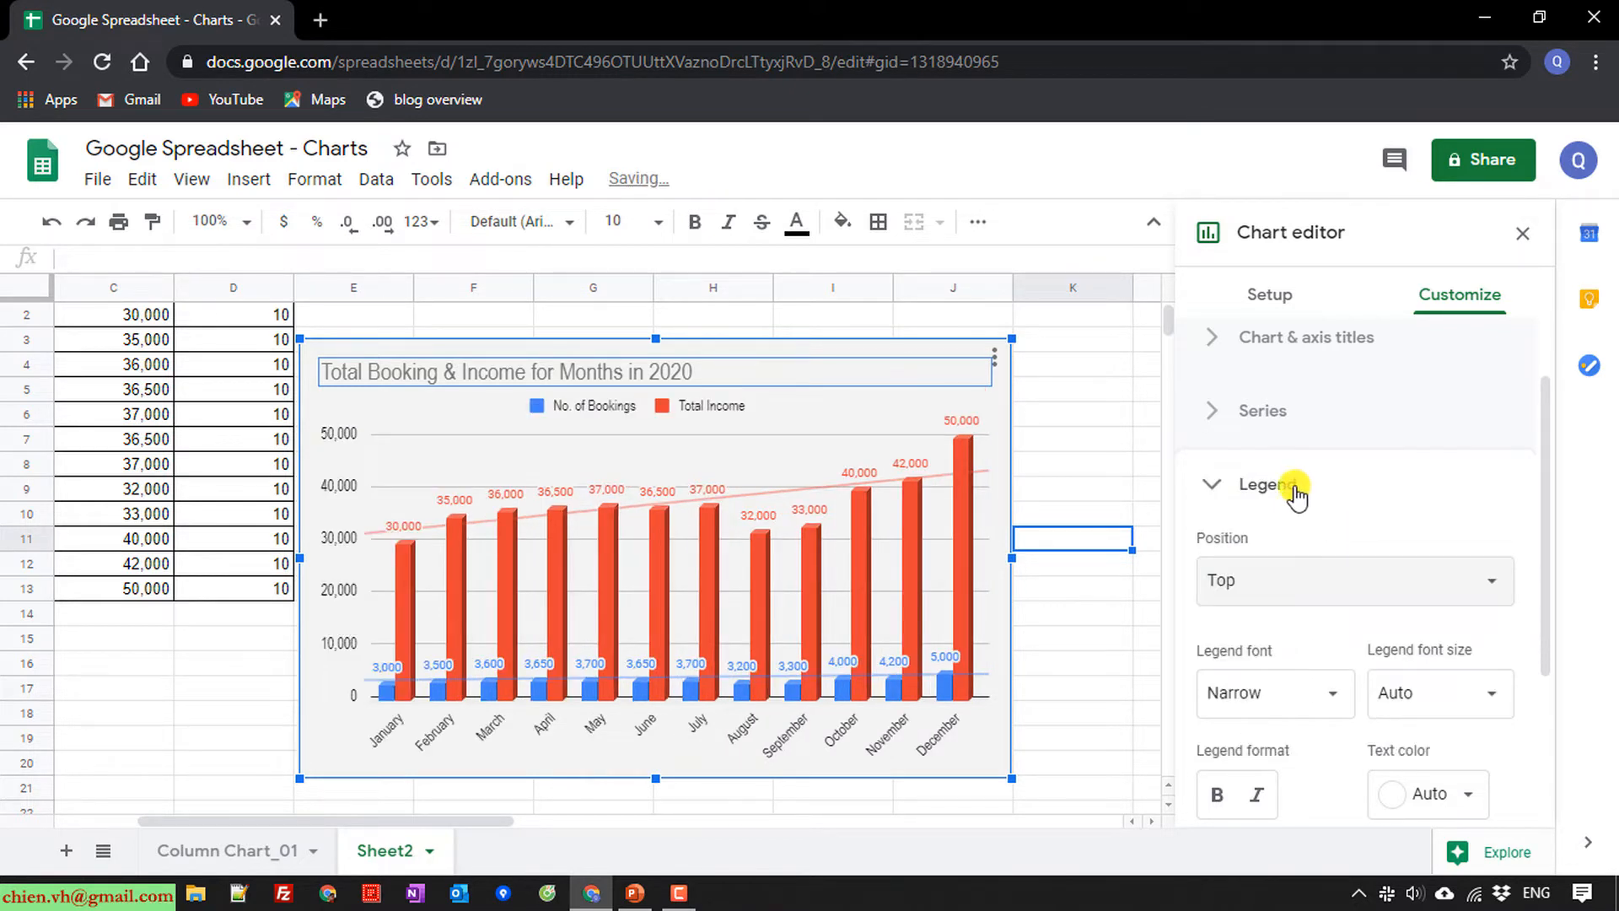
Set the chart legend's position to Bottom and collapse the legend options
{"action": "left_click", "coordinate": [1299, 584]}
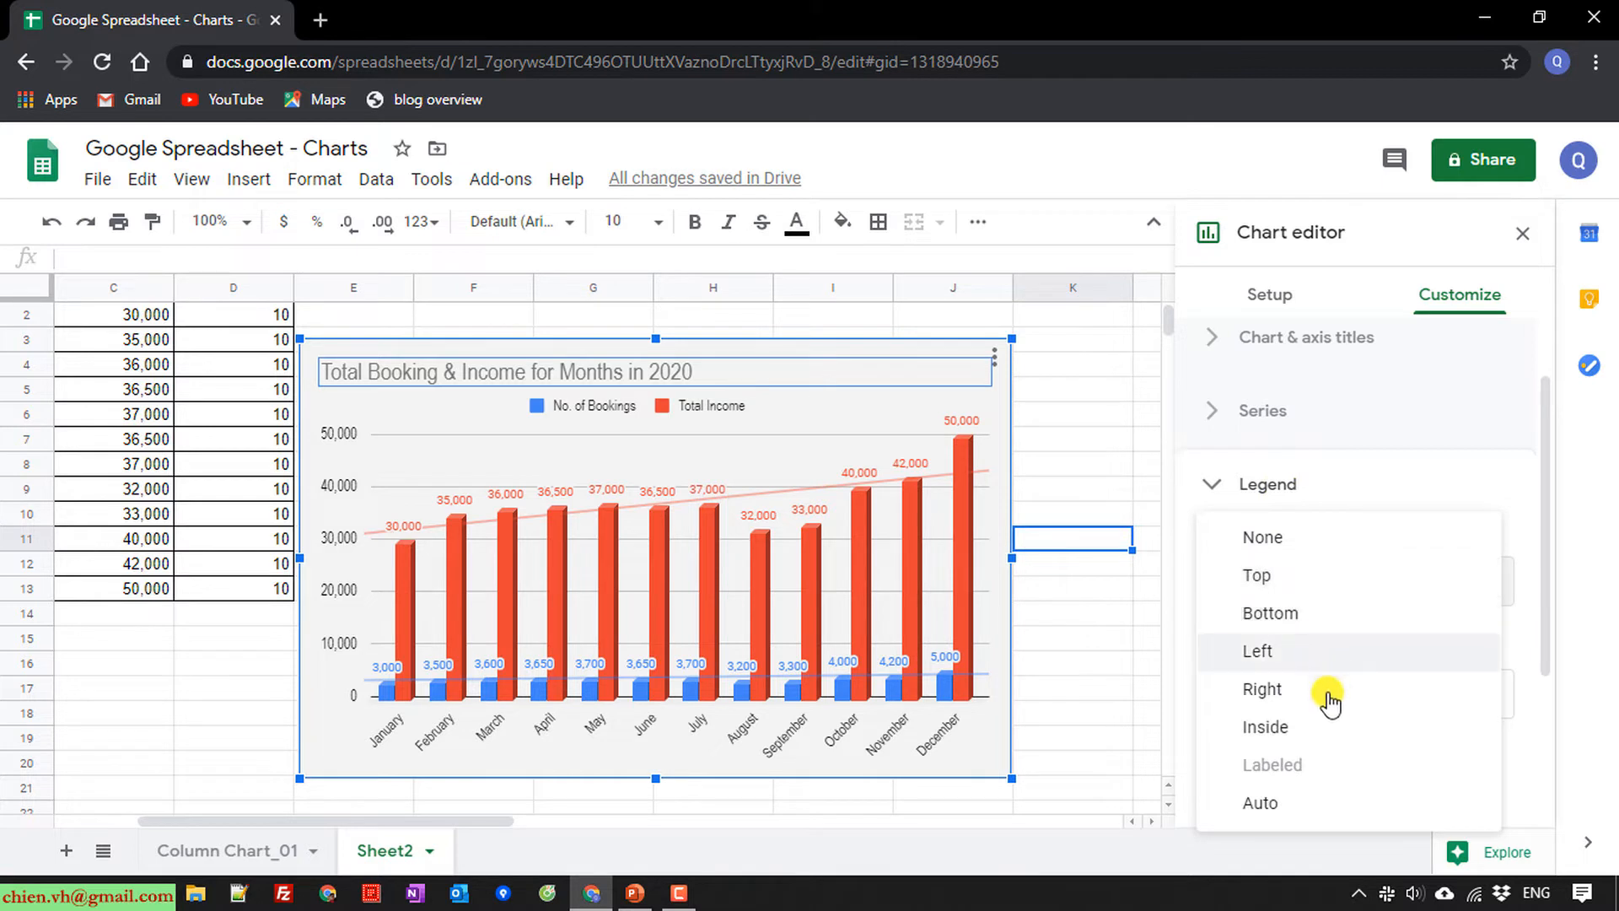
{"action": "left_click", "coordinate": [1282, 614]}
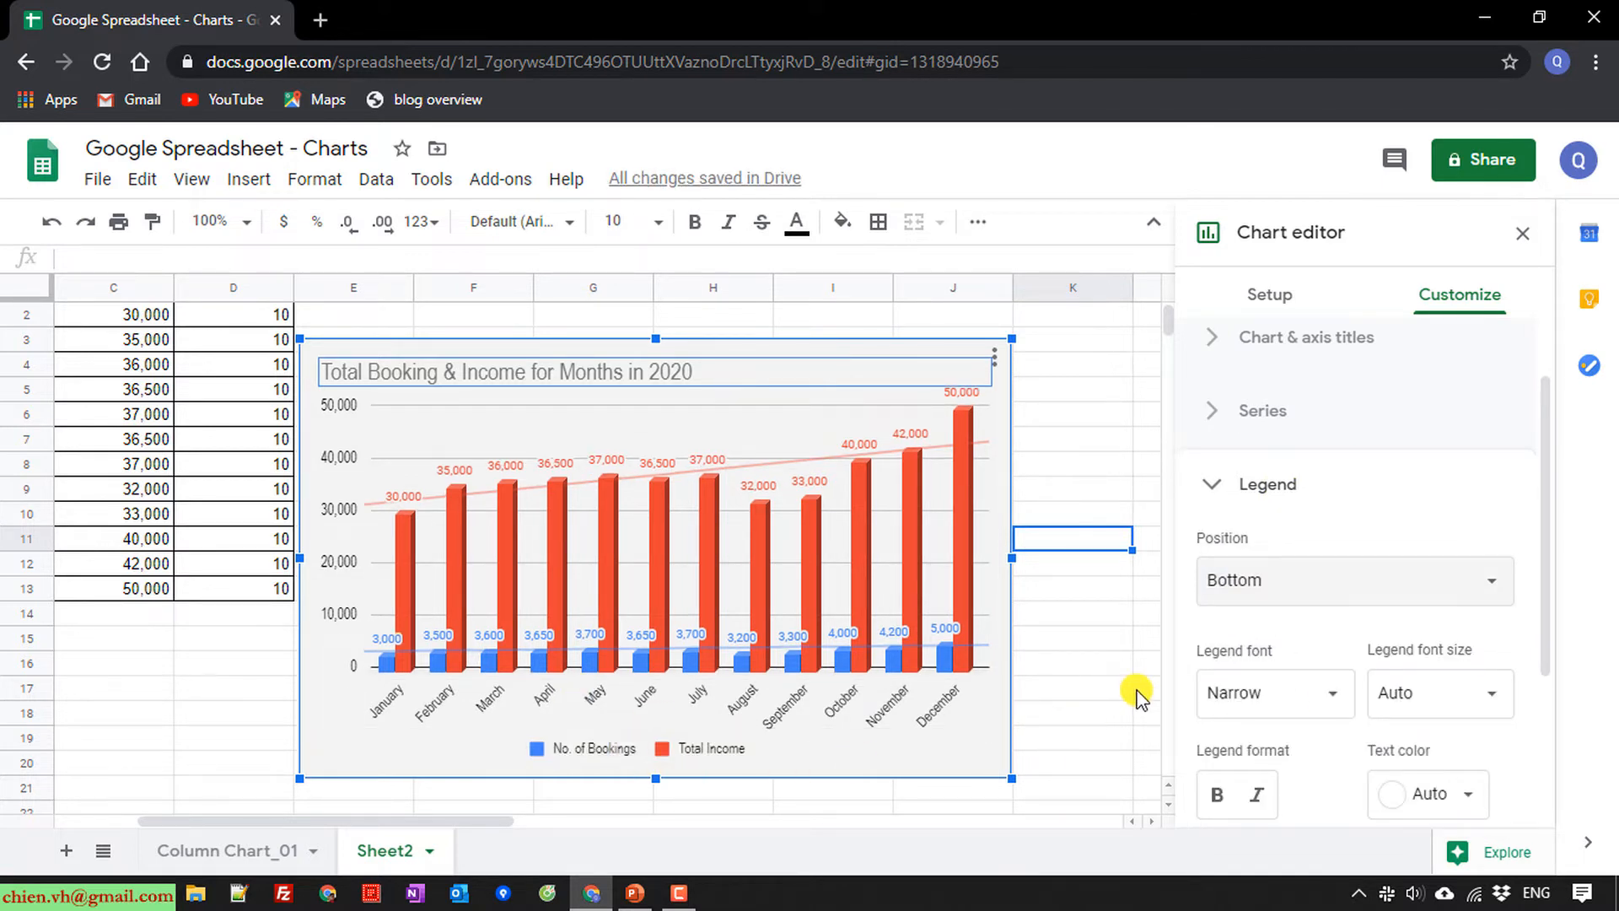
{"action": "left_click", "coordinate": [1213, 484]}
Set the vertical axis major gridline count to None and leave the chart editor
{"action": "left_click", "coordinate": [1214, 788]}
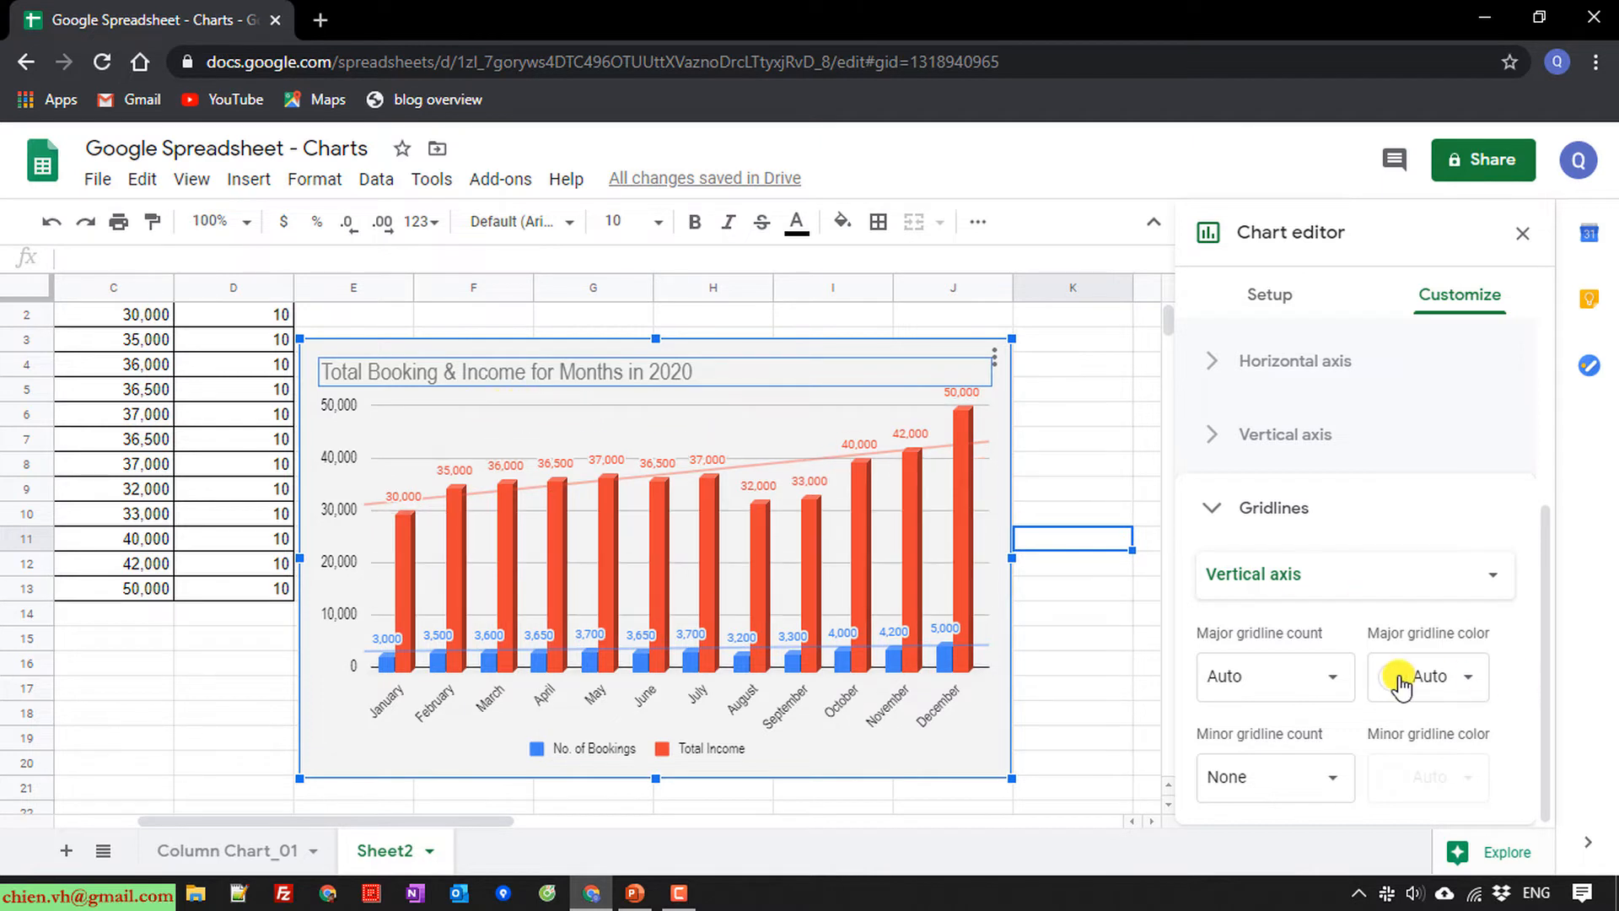
{"action": "left_click", "coordinate": [1337, 675]}
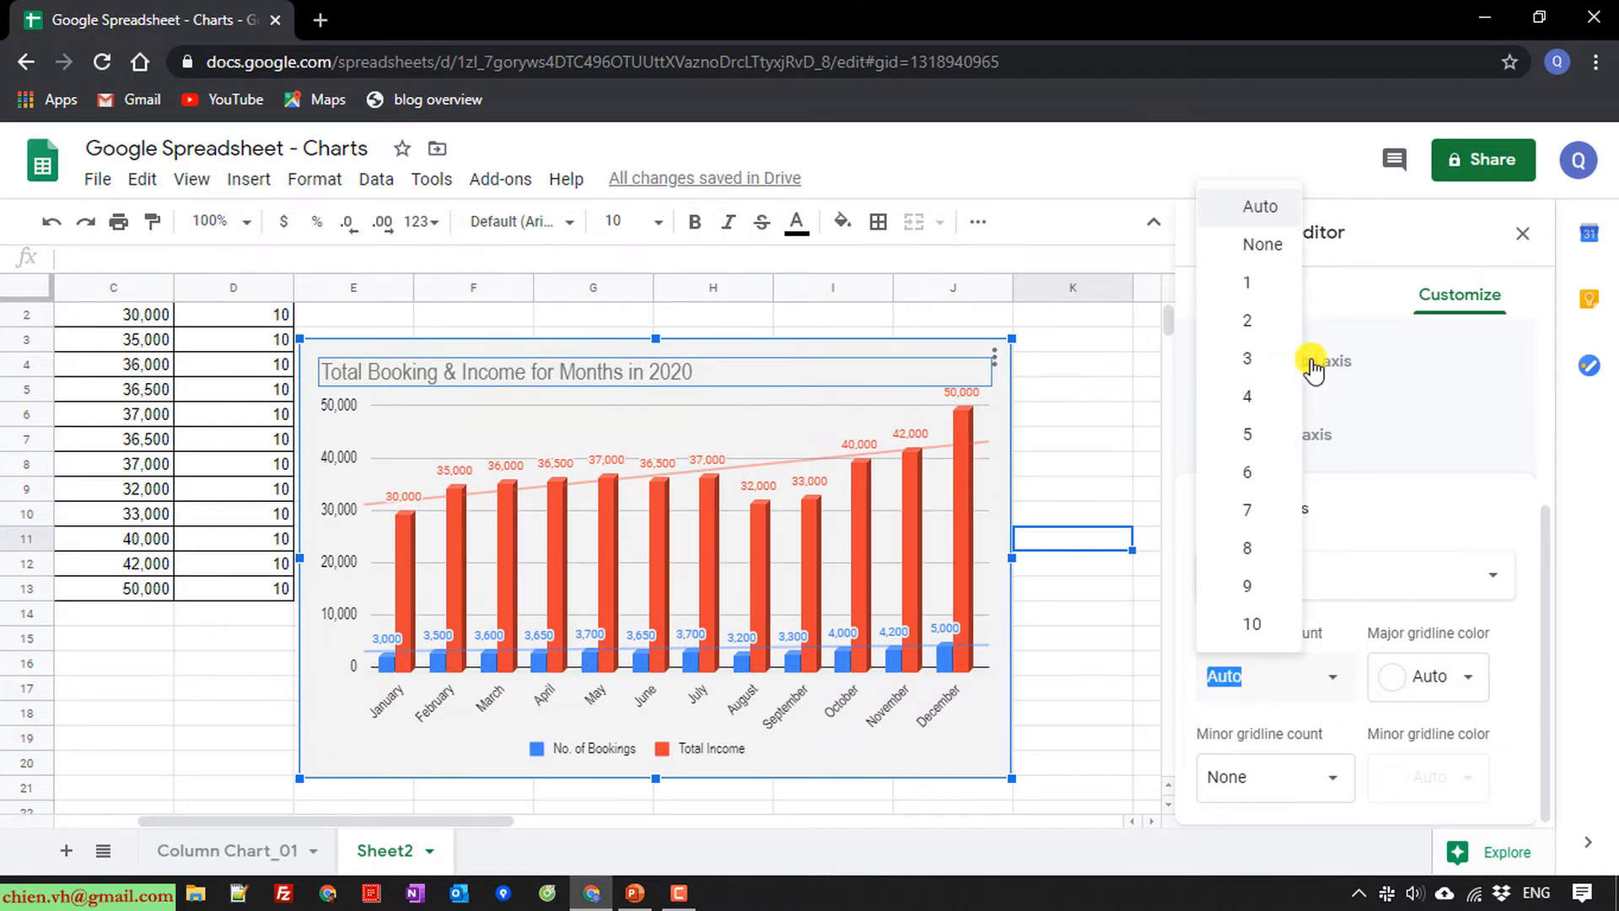
{"action": "left_click", "coordinate": [1257, 245]}
{"action": "left_click", "coordinate": [1070, 442]}
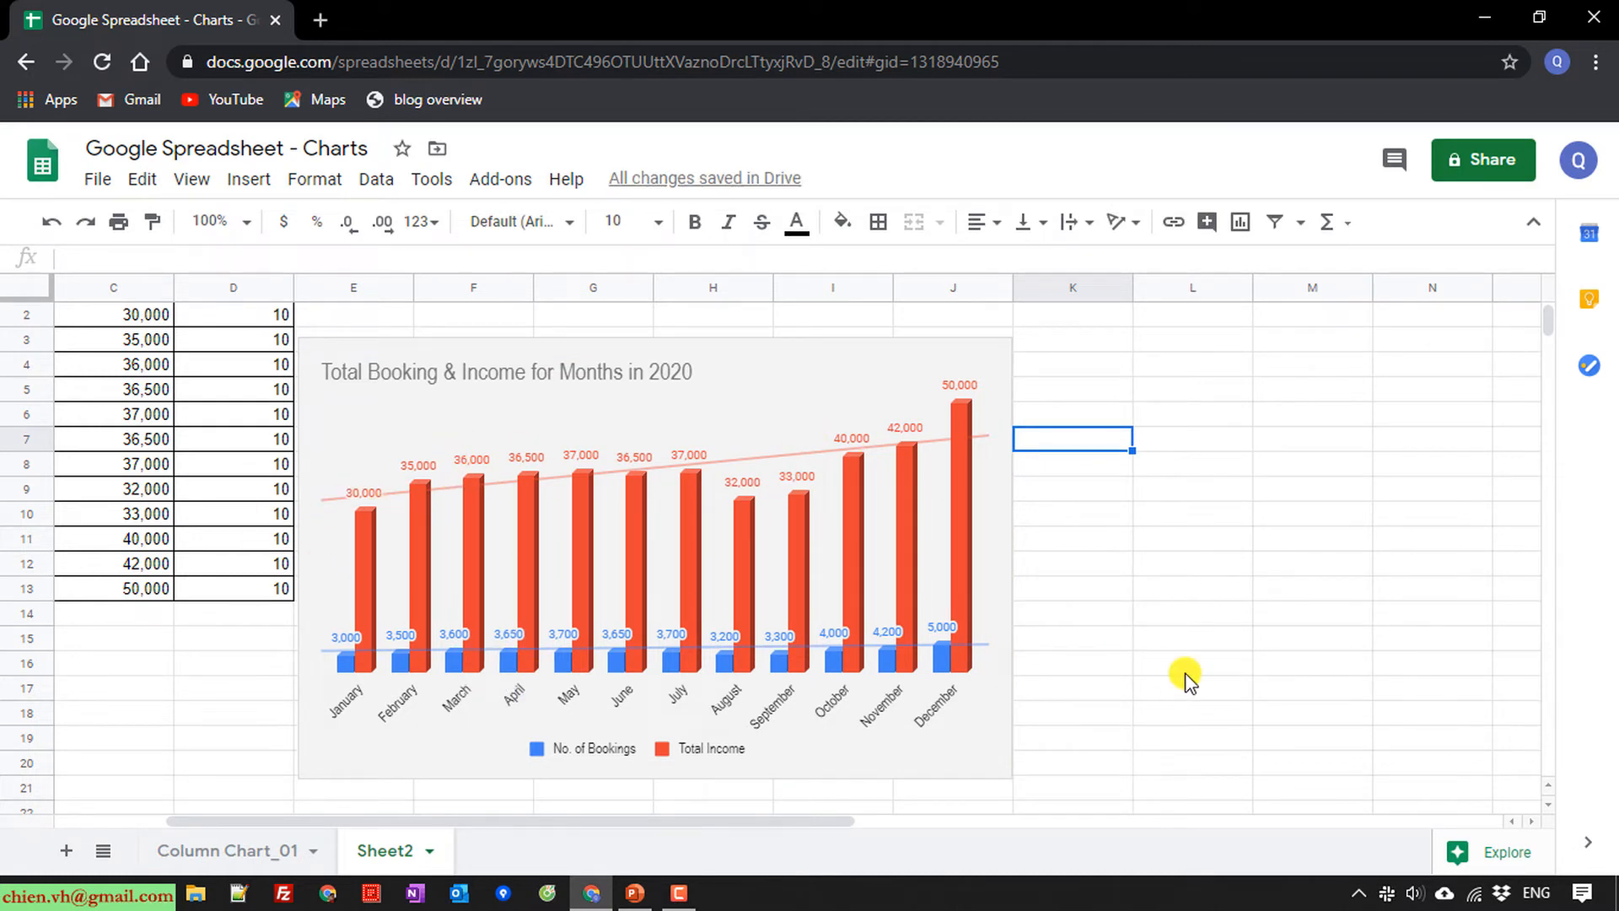
Reopen the chart editor and look over the chart style and series customization options
{"action": "double_click", "coordinate": [995, 726]}
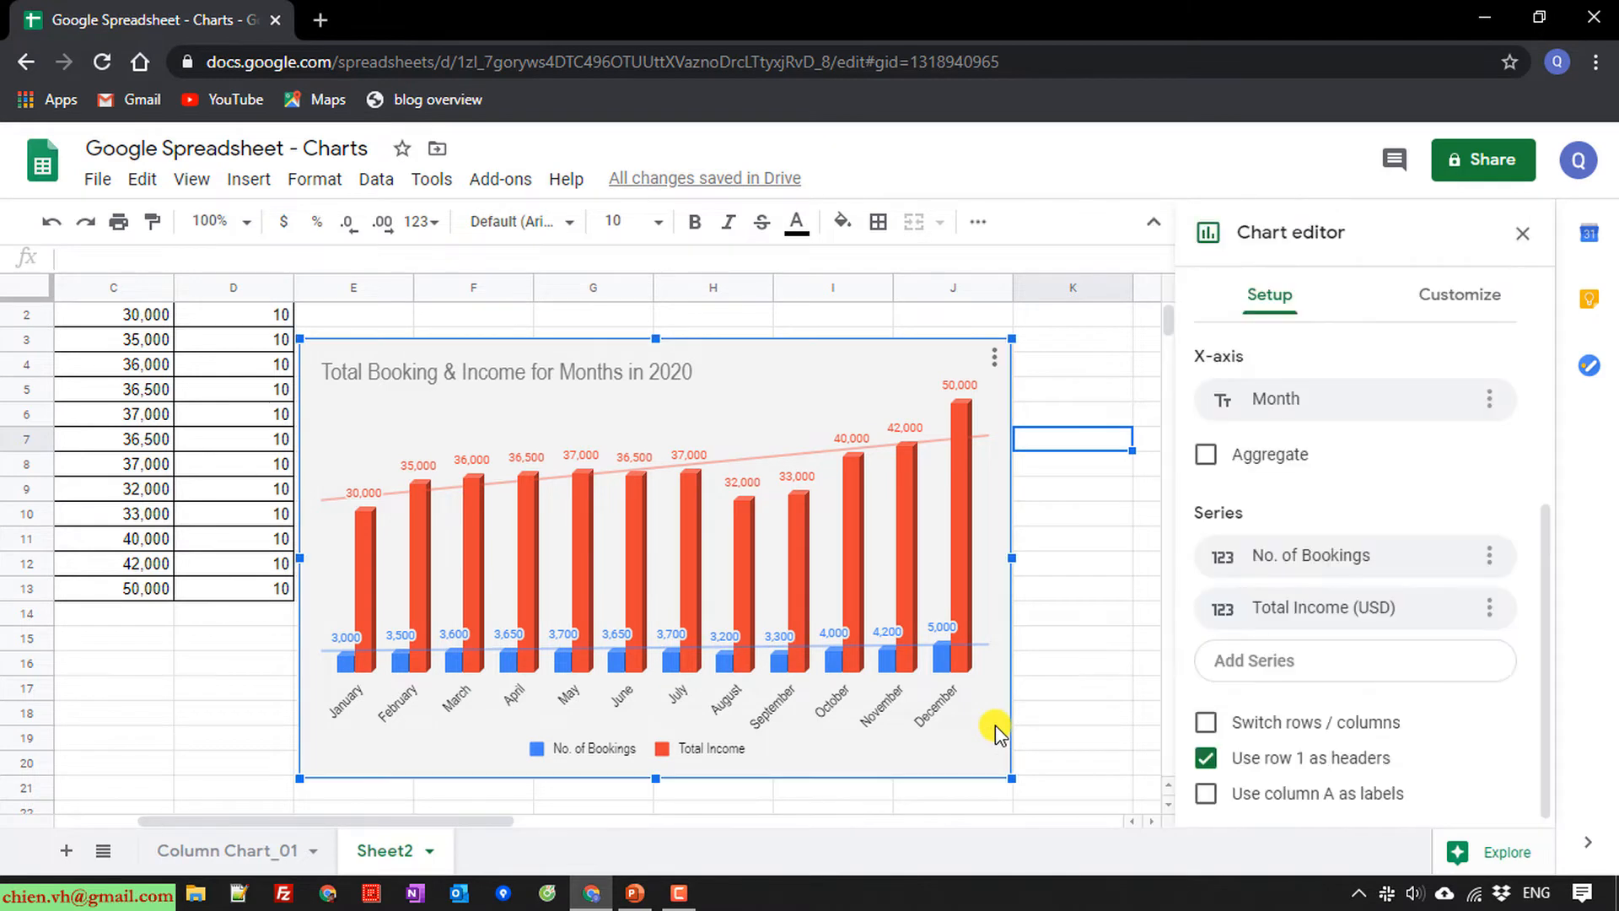
{"action": "scroll", "coordinate": [1445, 506], "scroll_direction": "up", "scroll_amount": 3}
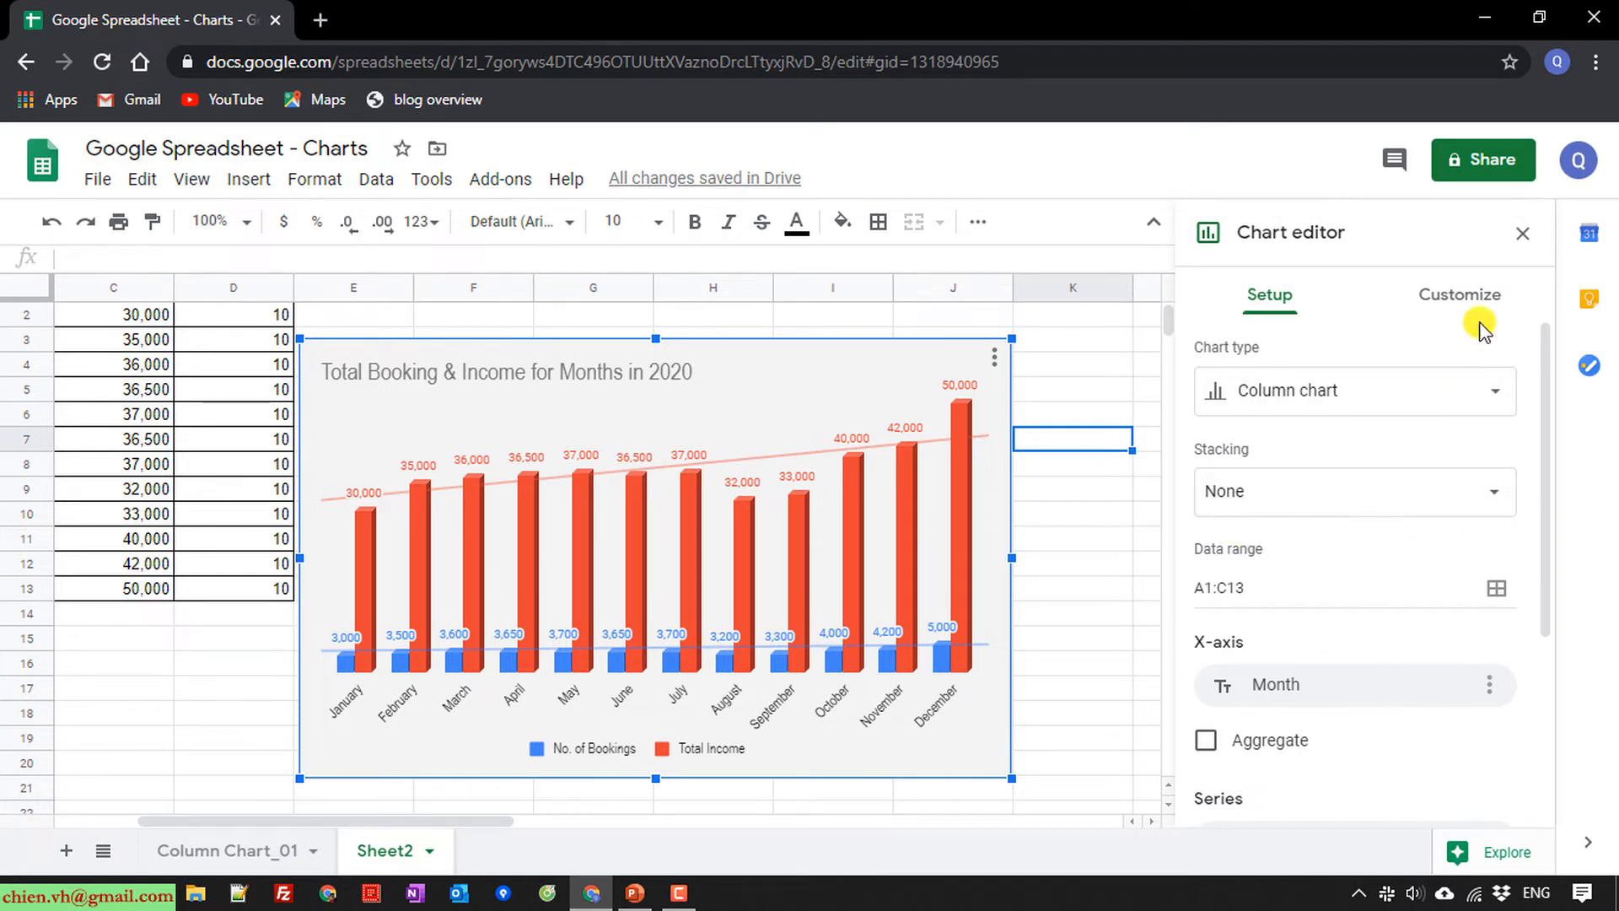
{"action": "left_click", "coordinate": [1468, 297]}
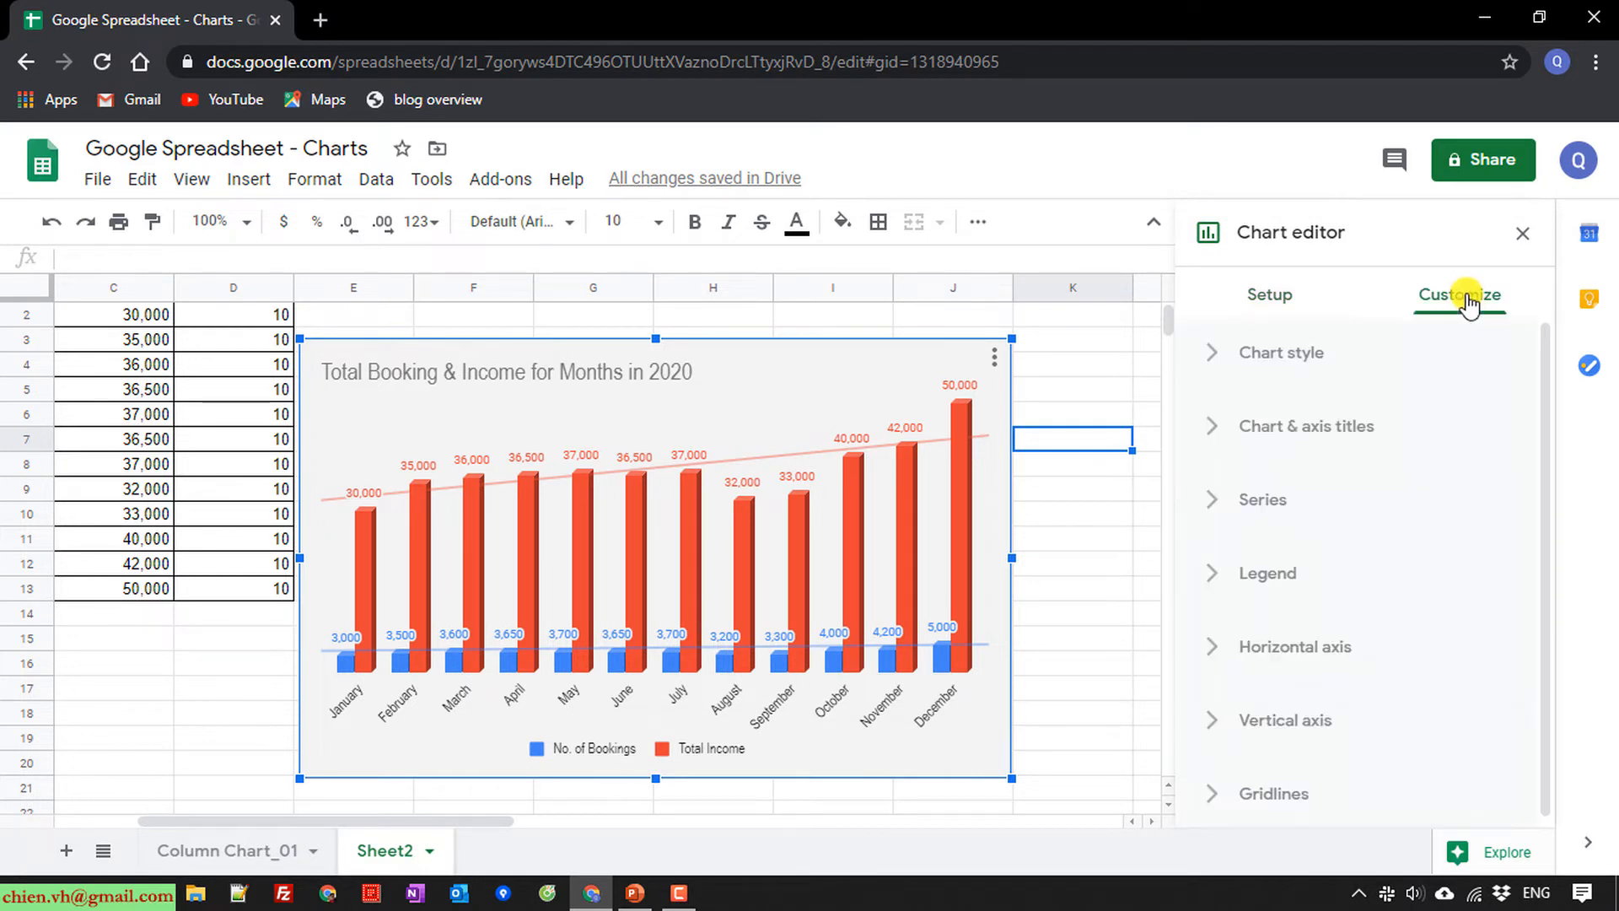
{"action": "left_click", "coordinate": [1214, 358]}
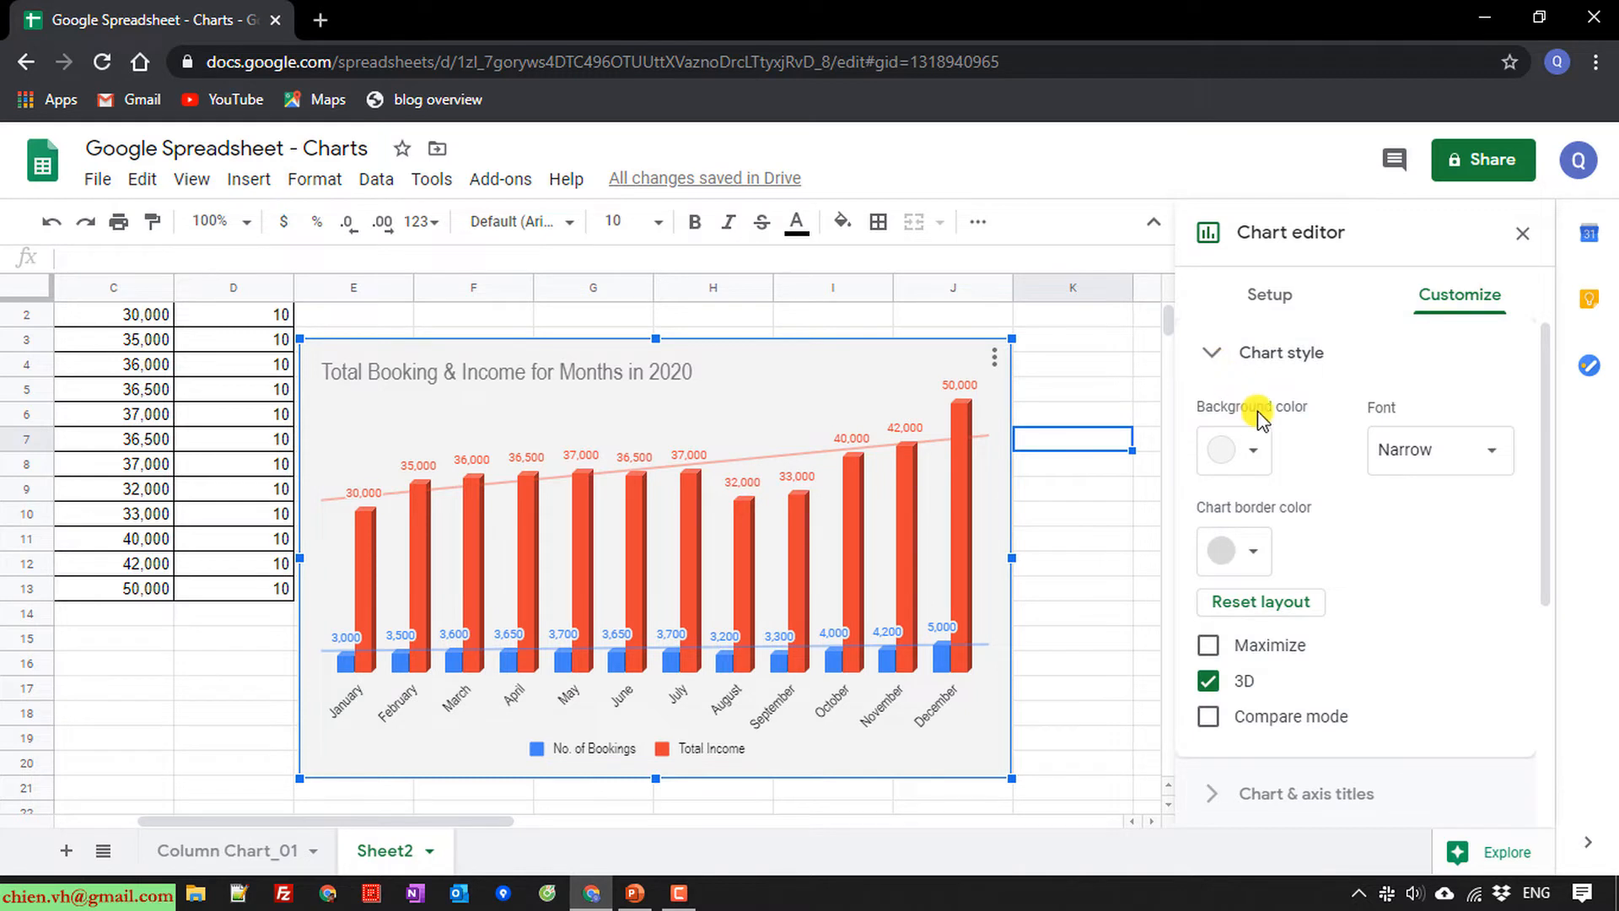
{"action": "scroll", "coordinate": [1434, 501], "scroll_direction": "down", "scroll_amount": 2}
{"action": "scroll", "coordinate": [1433, 523], "scroll_direction": "up", "scroll_amount": 2}
{"action": "scroll", "coordinate": [1420, 524], "scroll_direction": "down", "scroll_amount": 2}
{"action": "scroll", "coordinate": [1414, 527], "scroll_direction": "down", "scroll_amount": 2}
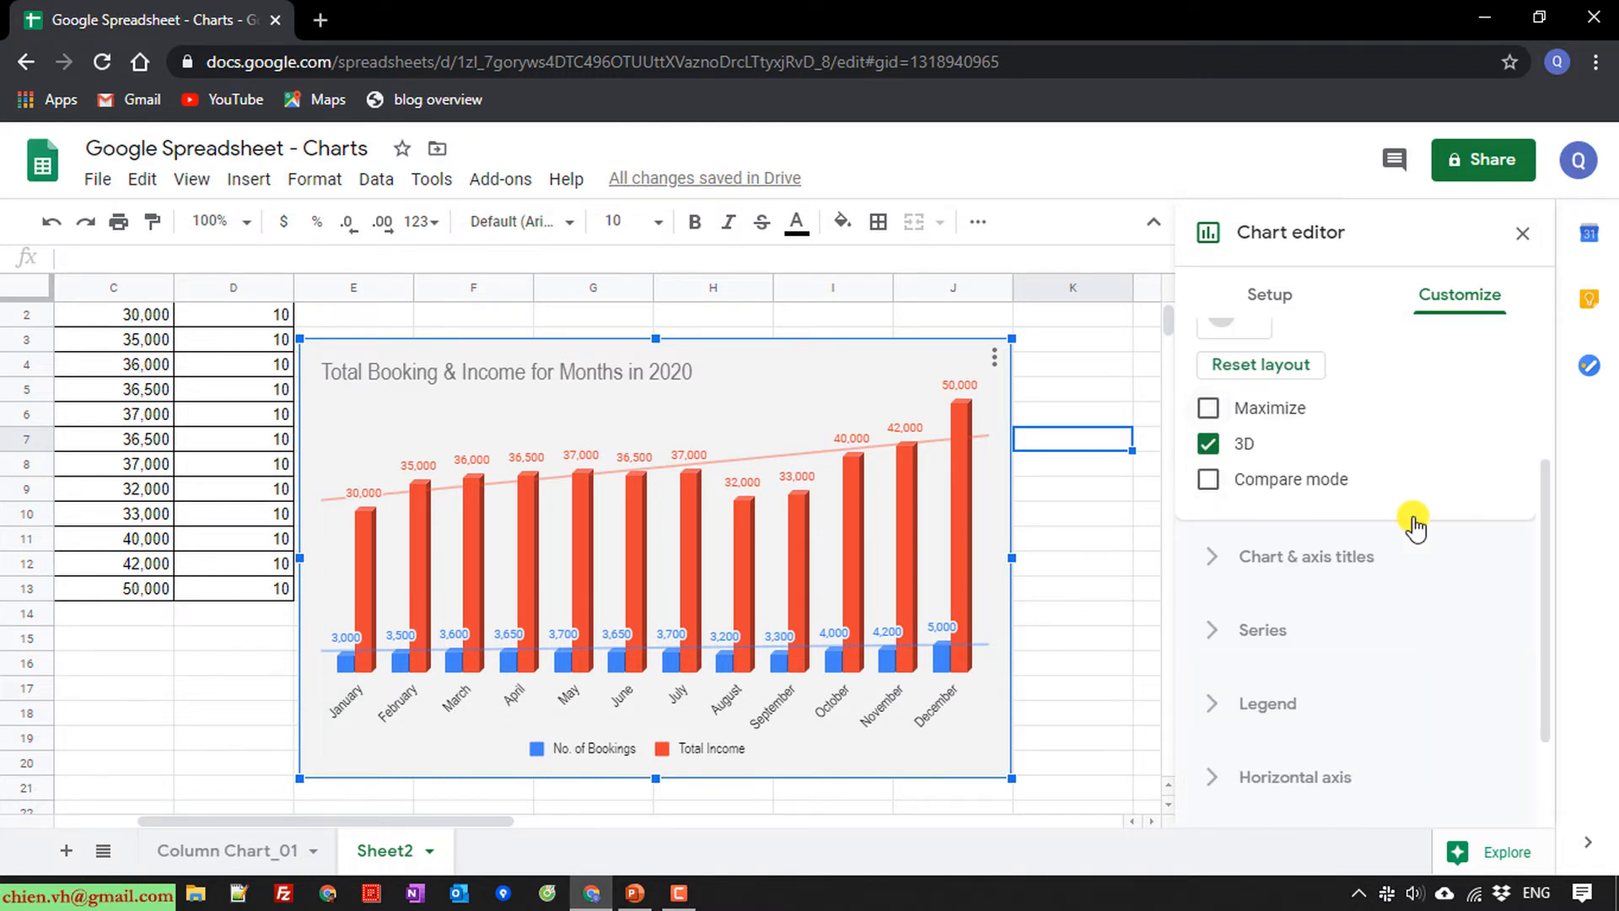
{"action": "scroll", "coordinate": [1414, 527], "scroll_direction": "down", "scroll_amount": 2}
{"action": "left_click", "coordinate": [1211, 503]}
{"action": "scroll", "coordinate": [1370, 568], "scroll_direction": "down", "scroll_amount": 5}
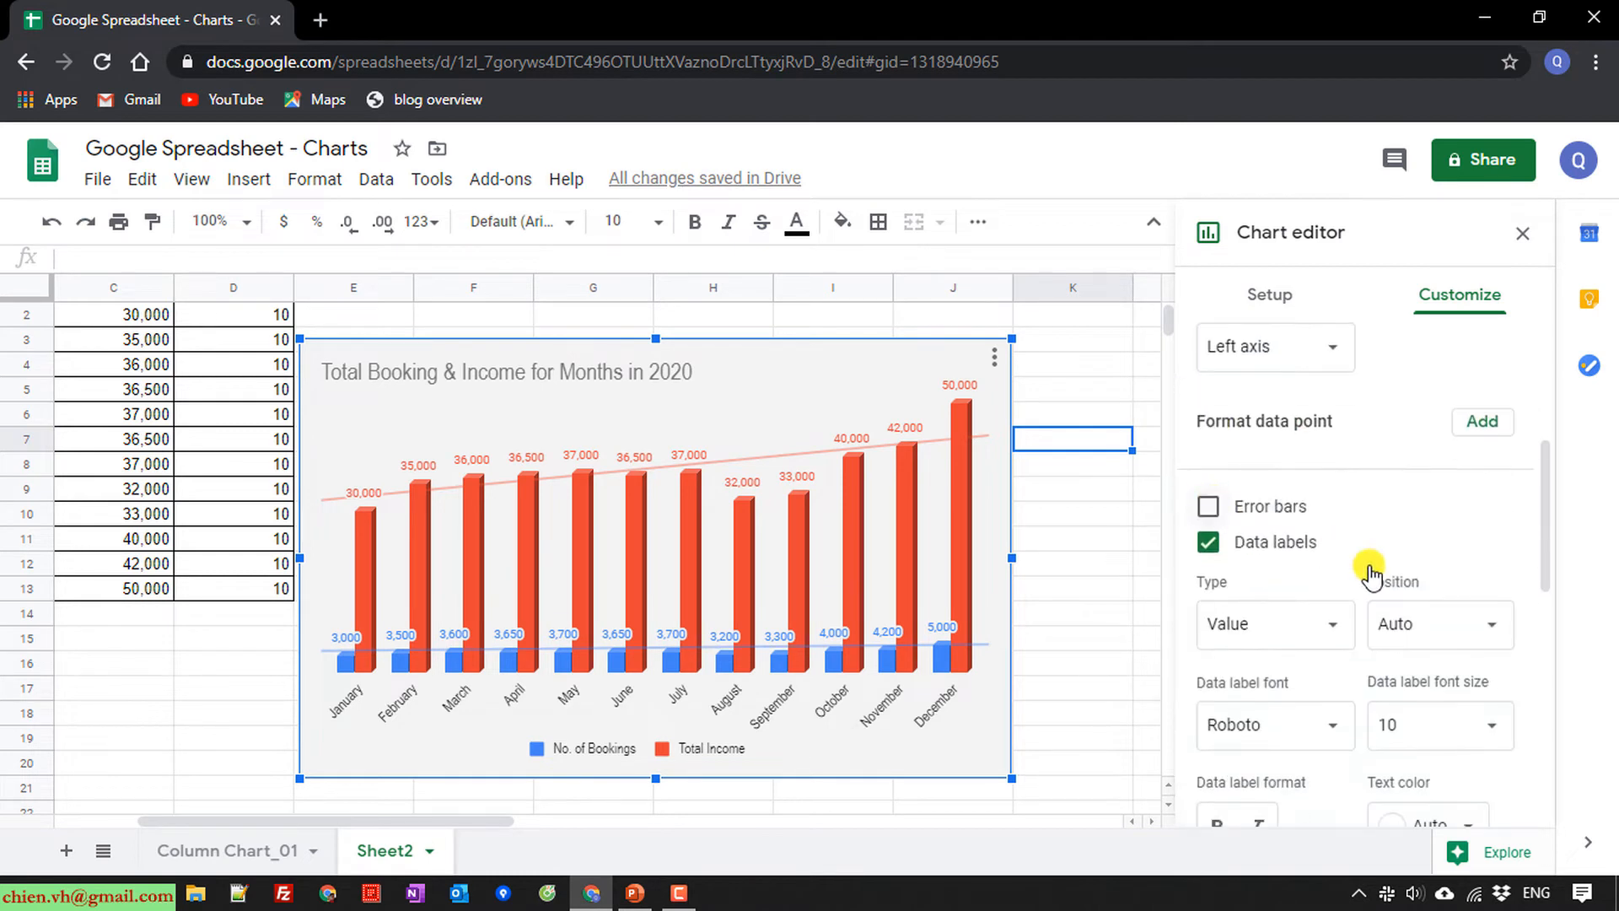
{"action": "scroll", "coordinate": [1456, 624], "scroll_direction": "up", "scroll_amount": 5}
{"action": "scroll", "coordinate": [1450, 628], "scroll_direction": "down", "scroll_amount": 10}
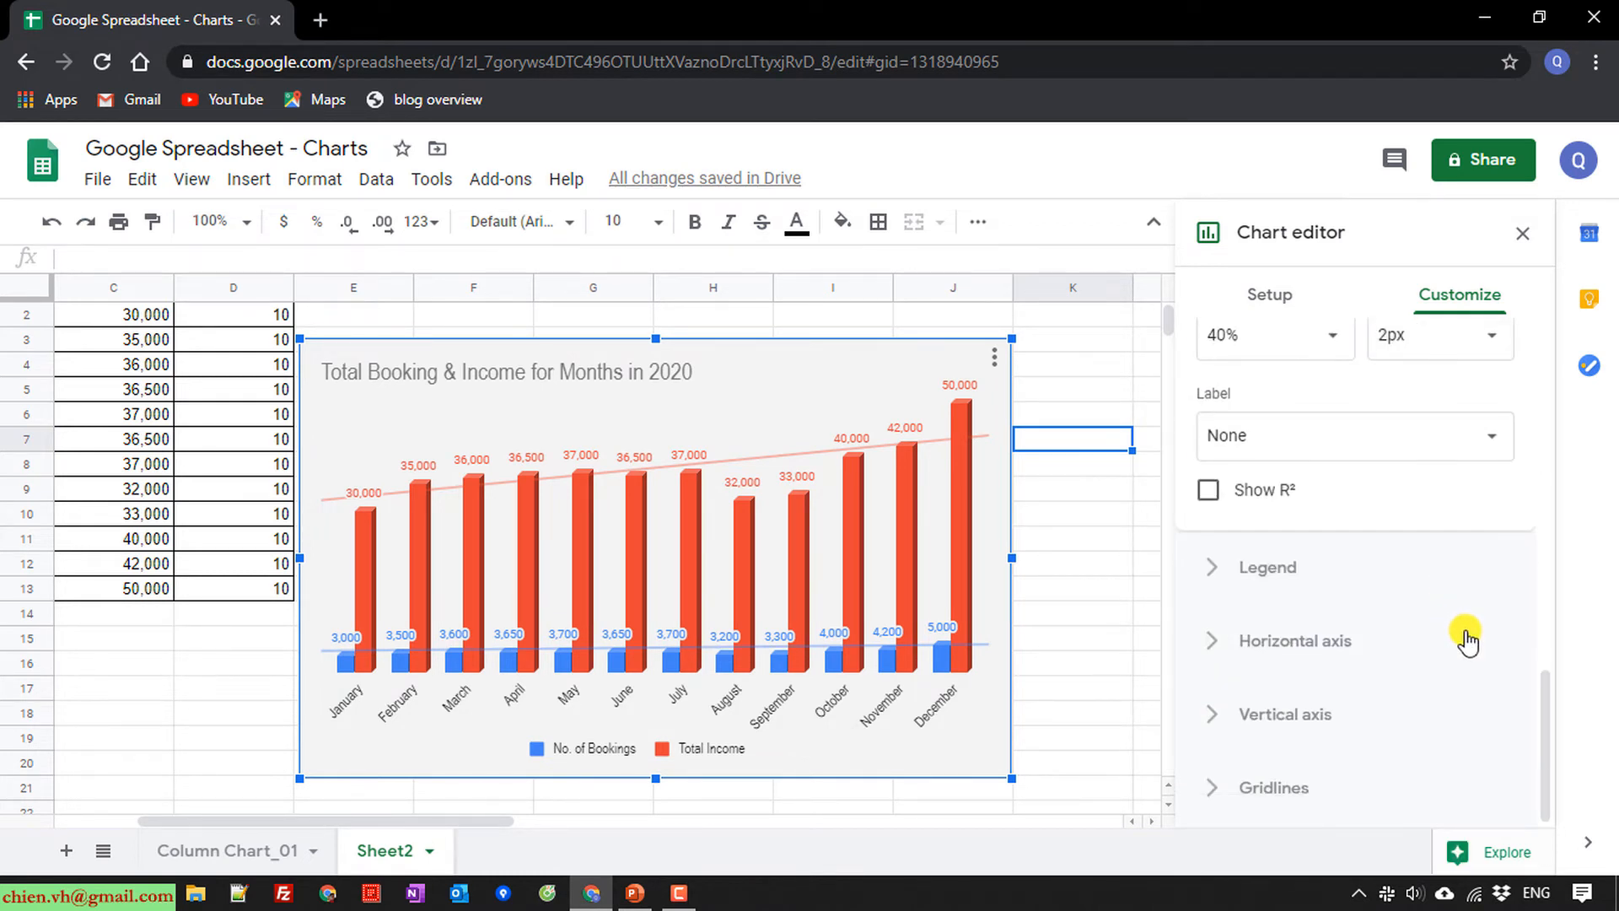
{"action": "scroll", "coordinate": [1467, 641], "scroll_direction": "up", "scroll_amount": 10}
{"action": "left_click", "coordinate": [1217, 503]}
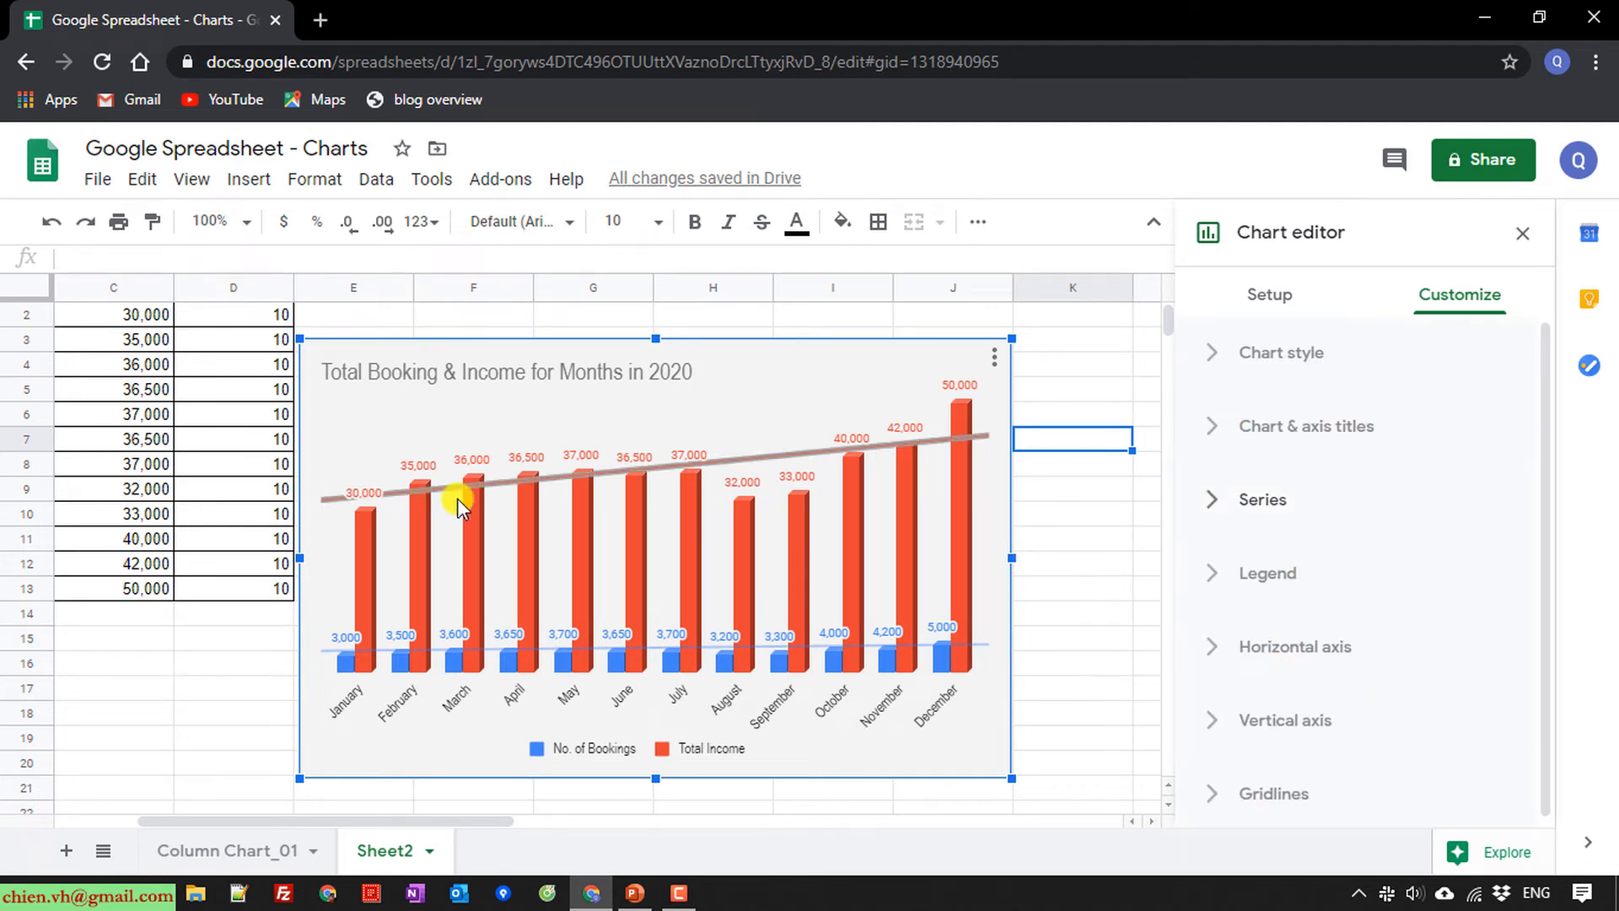
Select the Total Income columns in the chart and change the series color to bright green
{"action": "left_click", "coordinate": [364, 545]}
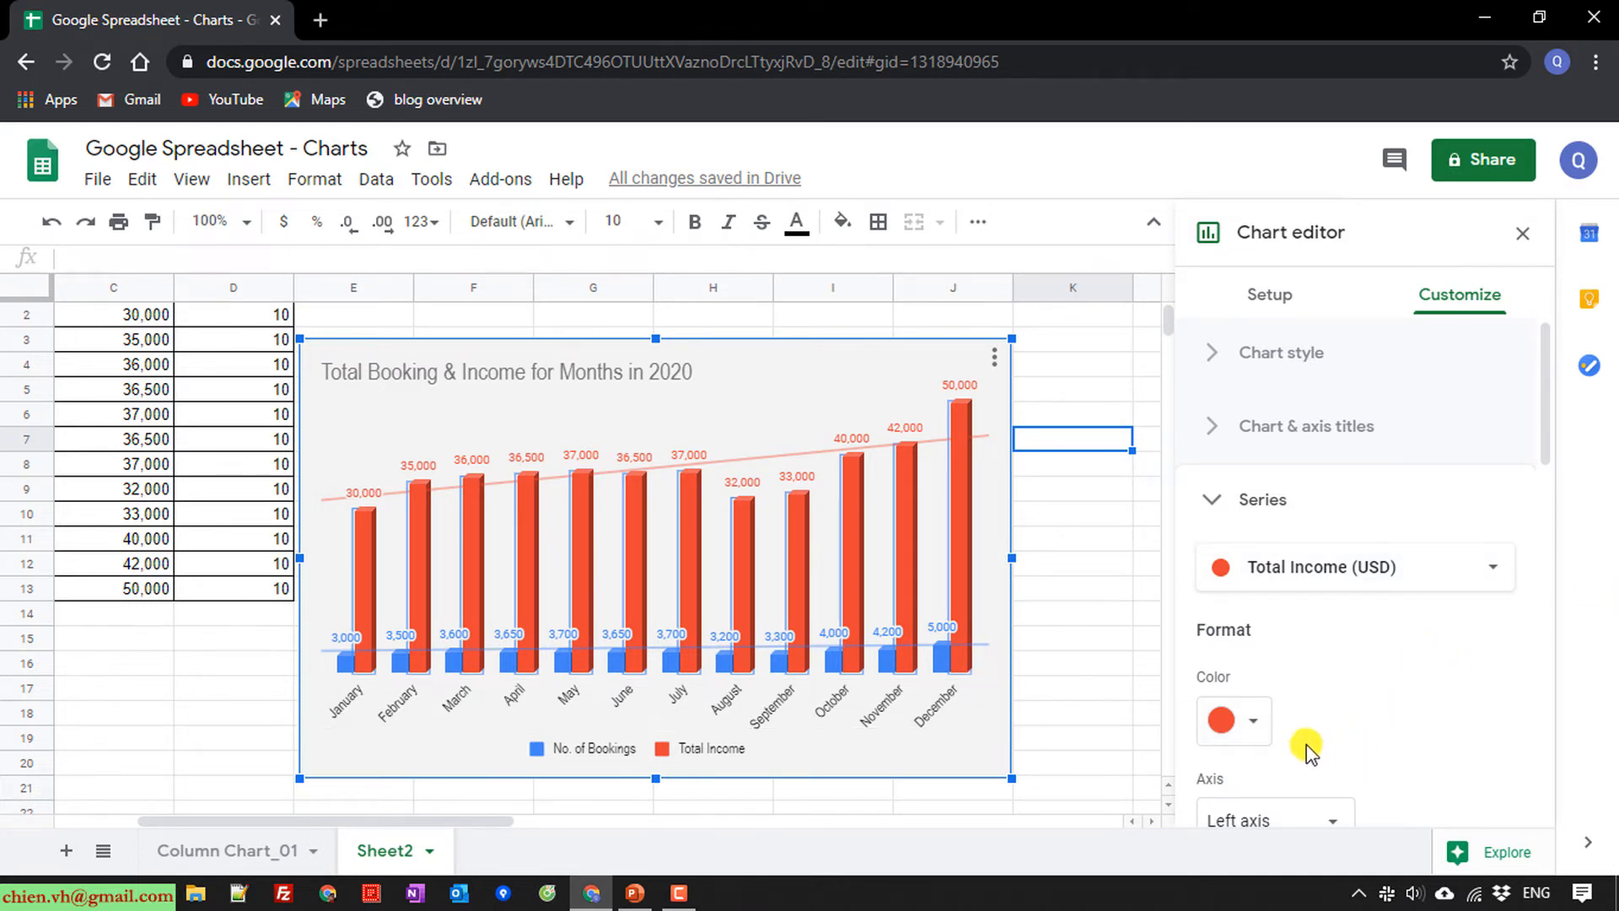
{"action": "left_click", "coordinate": [1261, 735]}
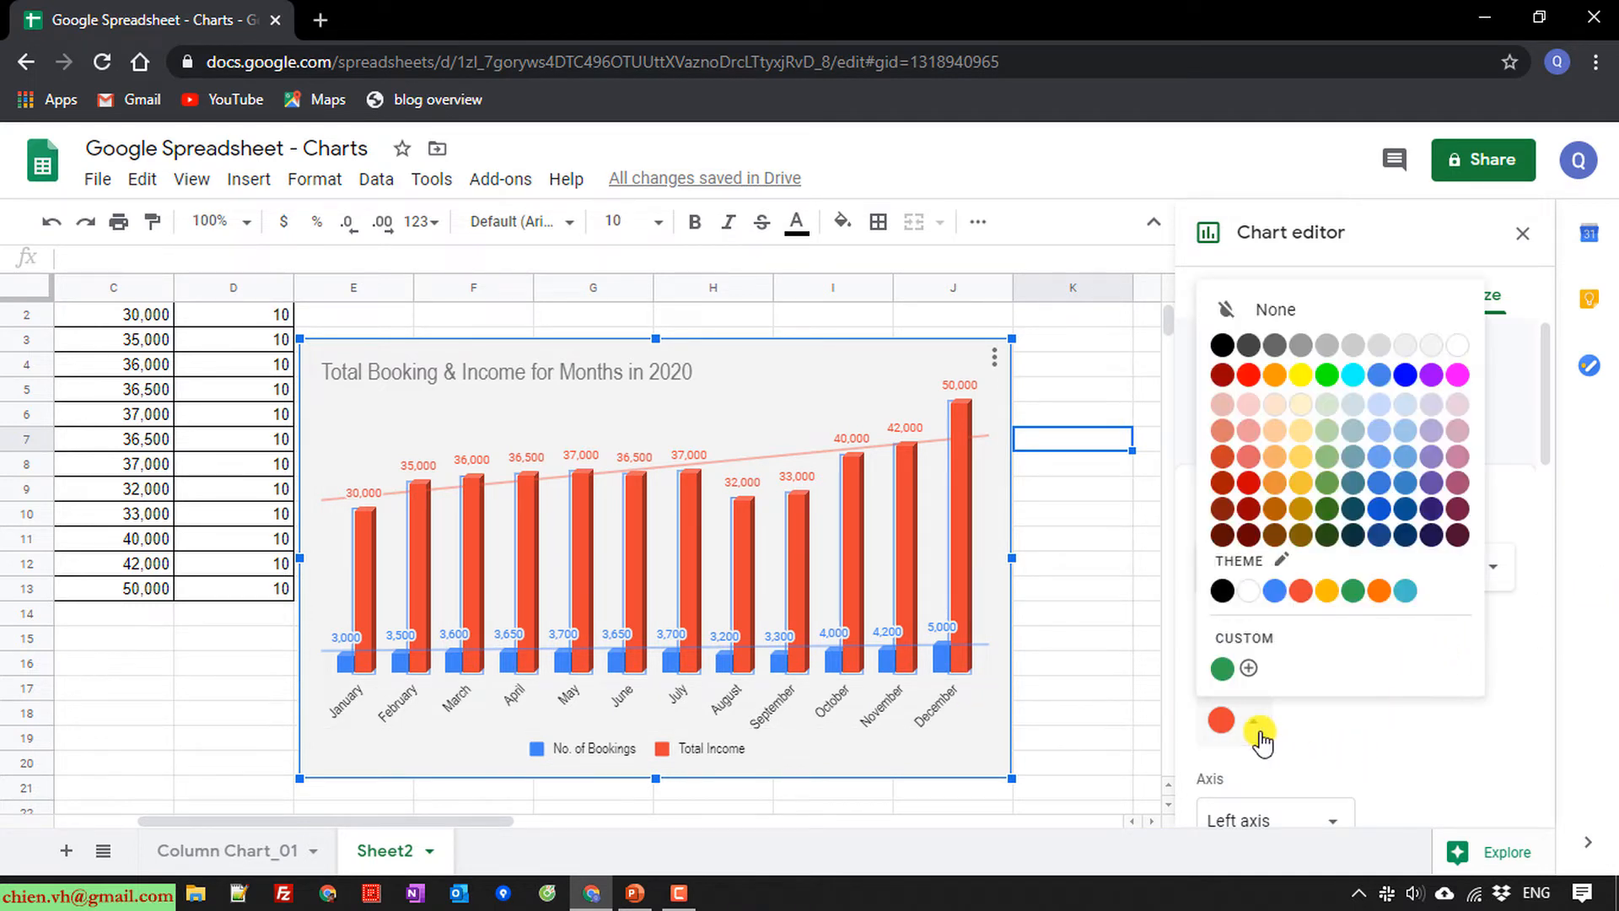
{"action": "left_click", "coordinate": [1327, 376]}
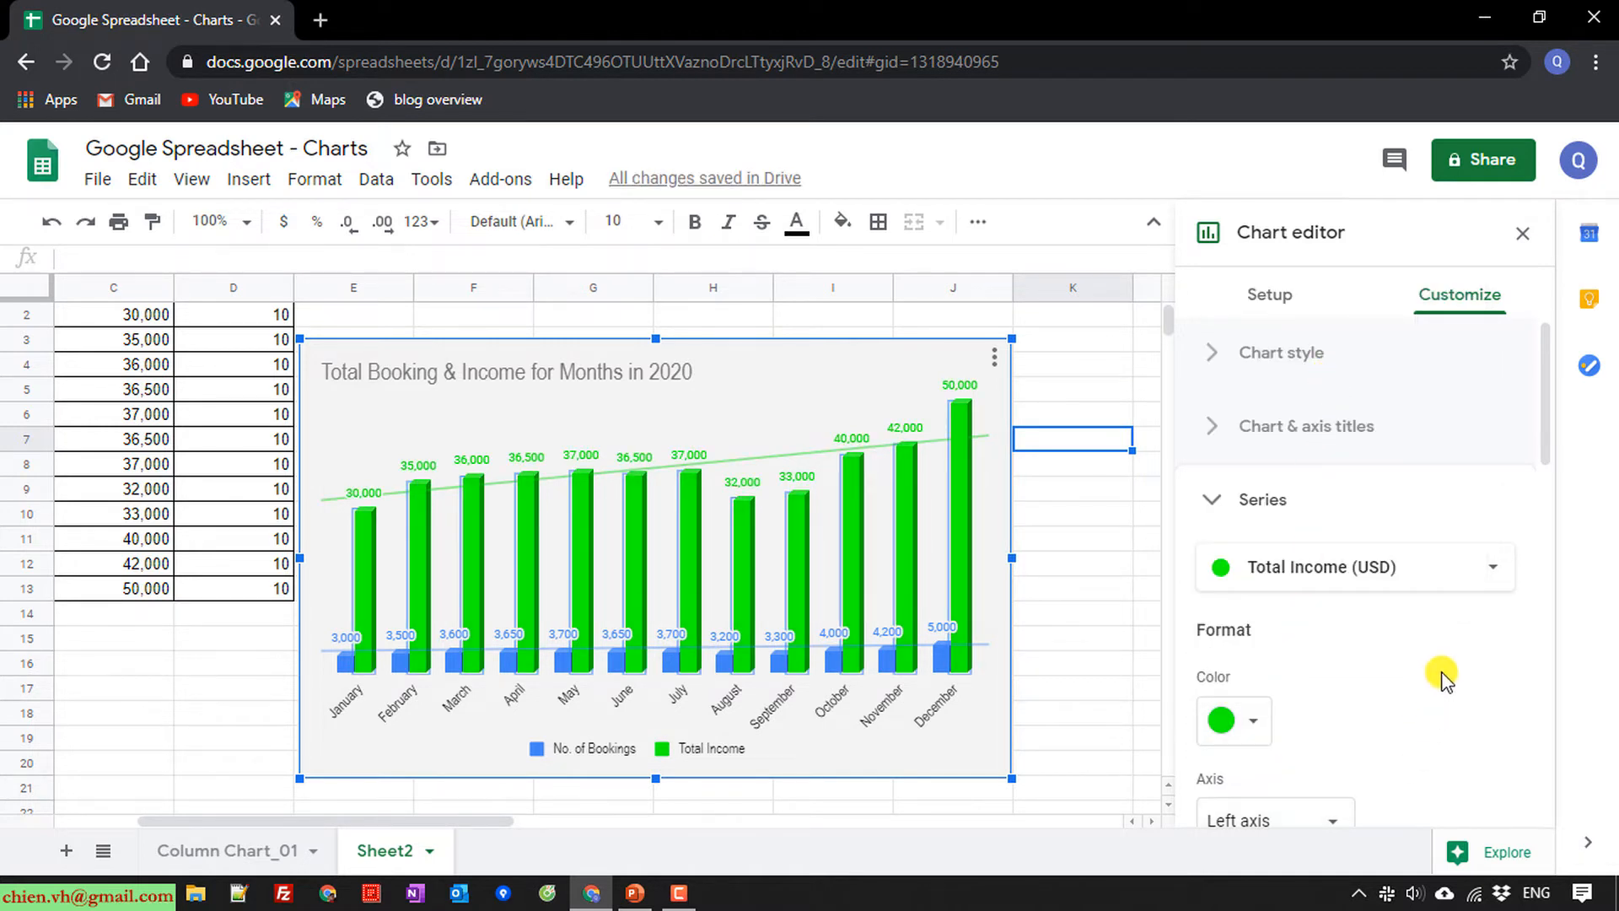
Change the No. of Bookings series color to the theme's amber yellow and leave the chart editor
{"action": "left_click", "coordinate": [350, 662]}
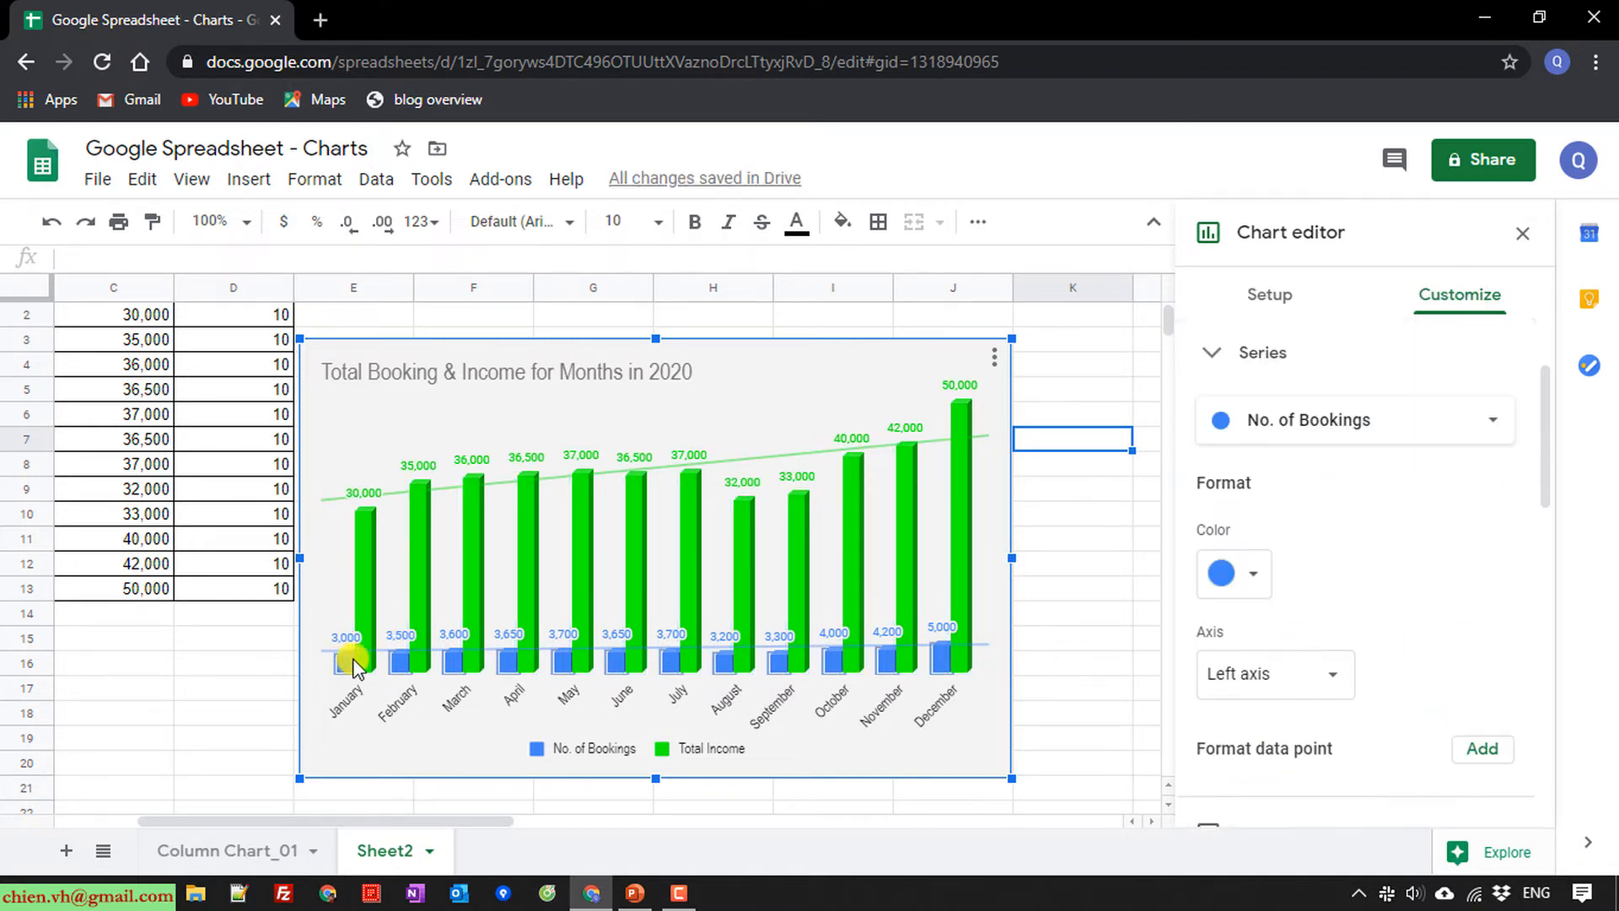
{"action": "left_click", "coordinate": [1253, 575]}
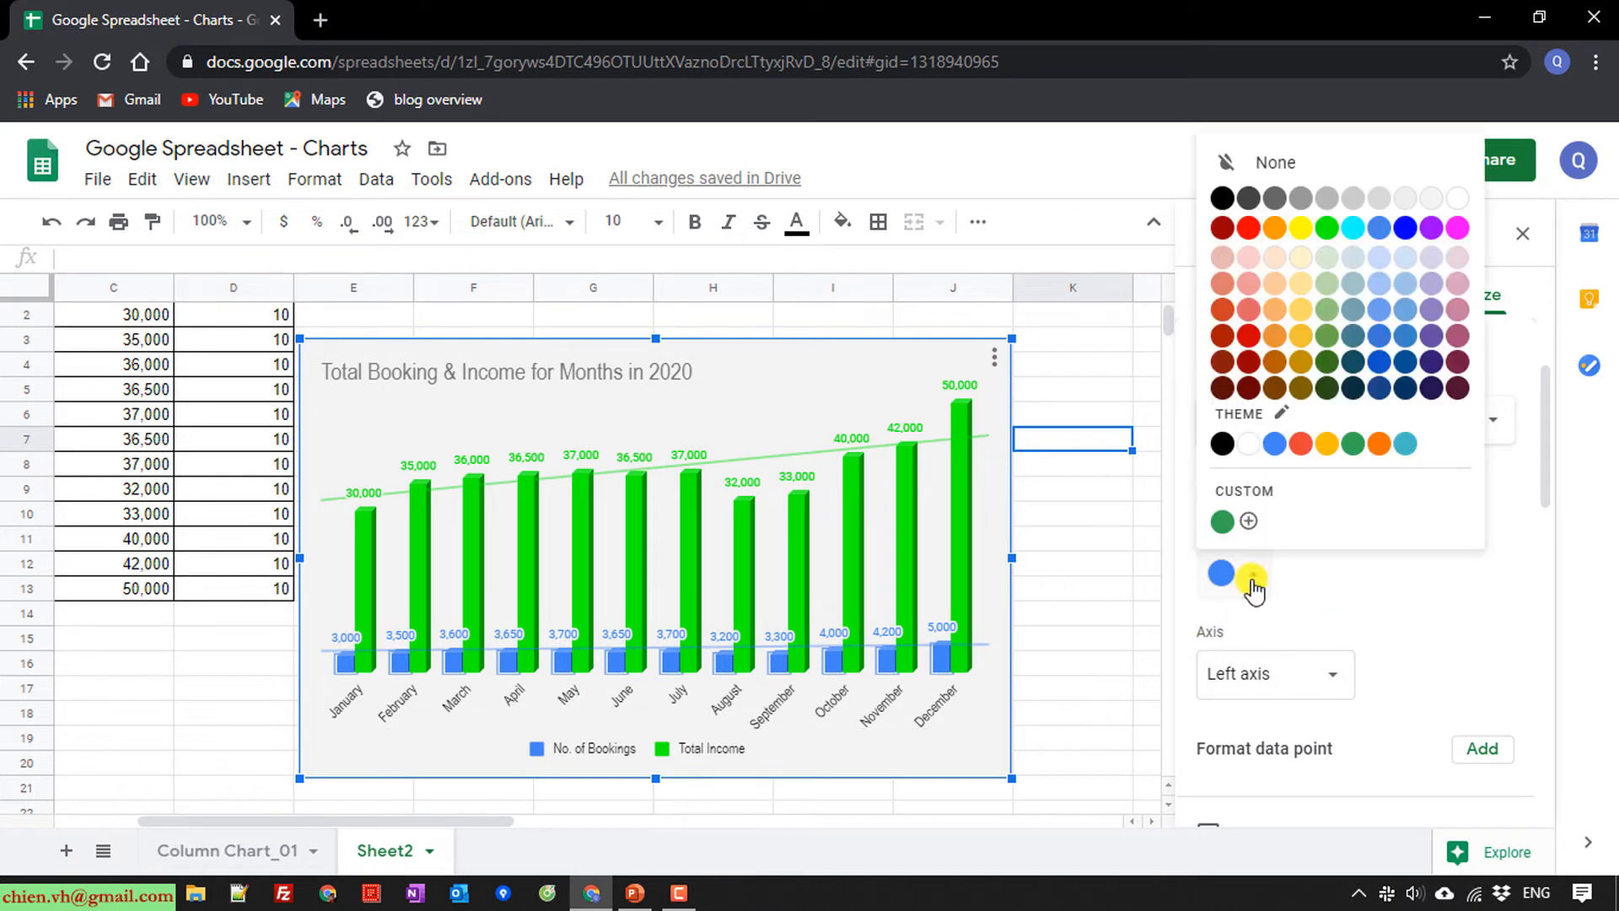
{"action": "left_click", "coordinate": [1328, 445]}
{"action": "left_click", "coordinate": [1089, 593]}
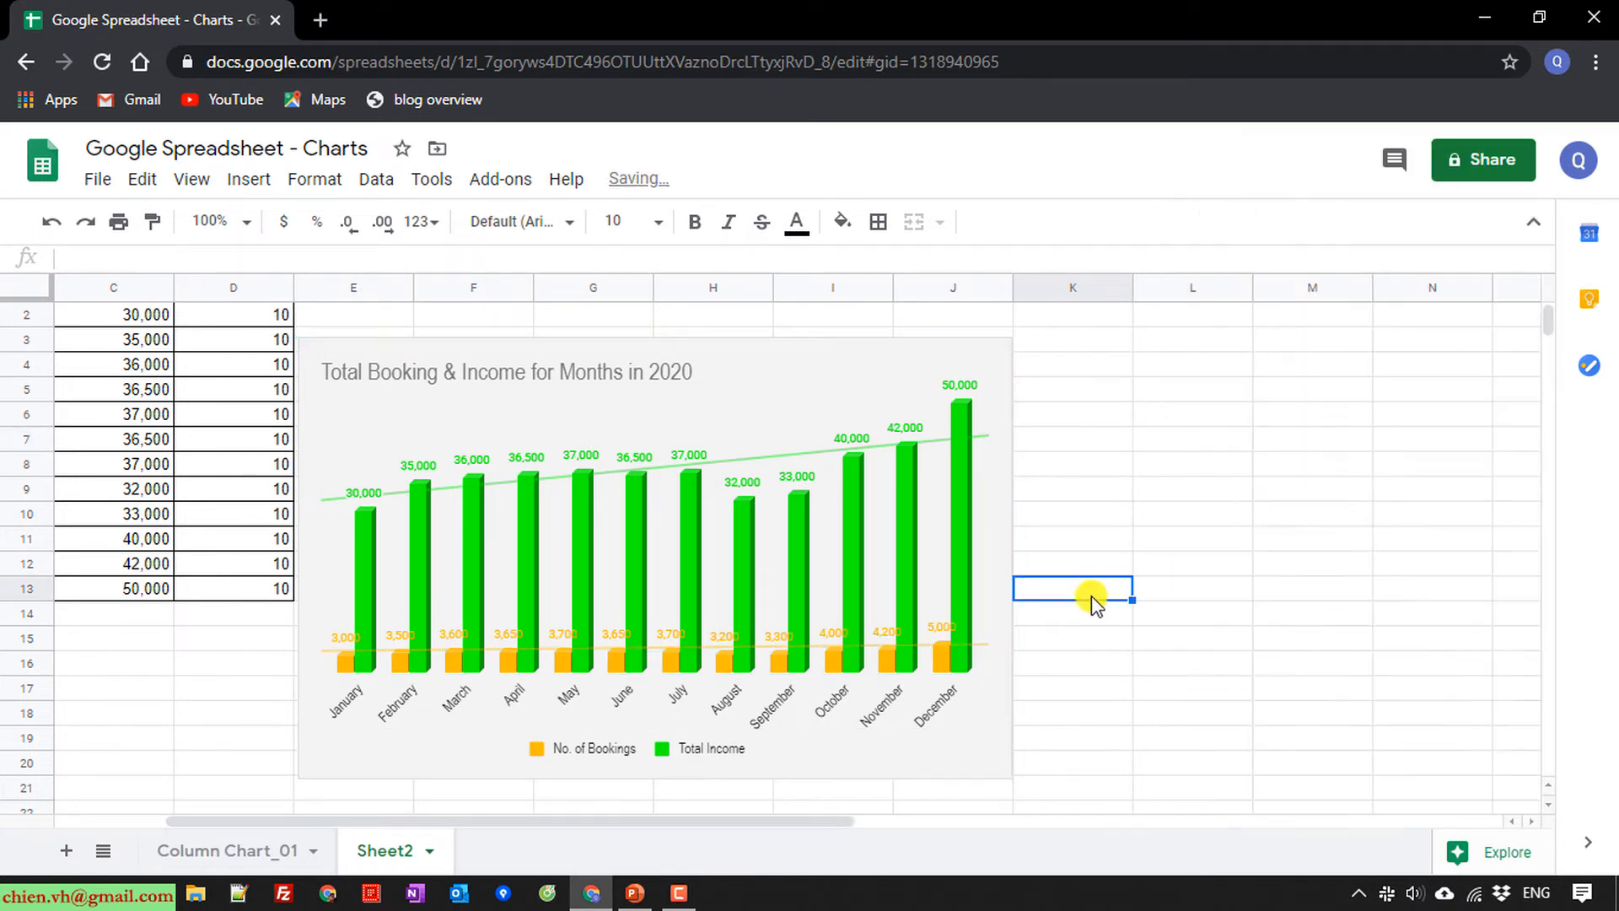
Reopen the Total Income series formatting and set its color to a darker, muted green
{"action": "left_click", "coordinate": [421, 552]}
{"action": "double_click", "coordinate": [364, 571]}
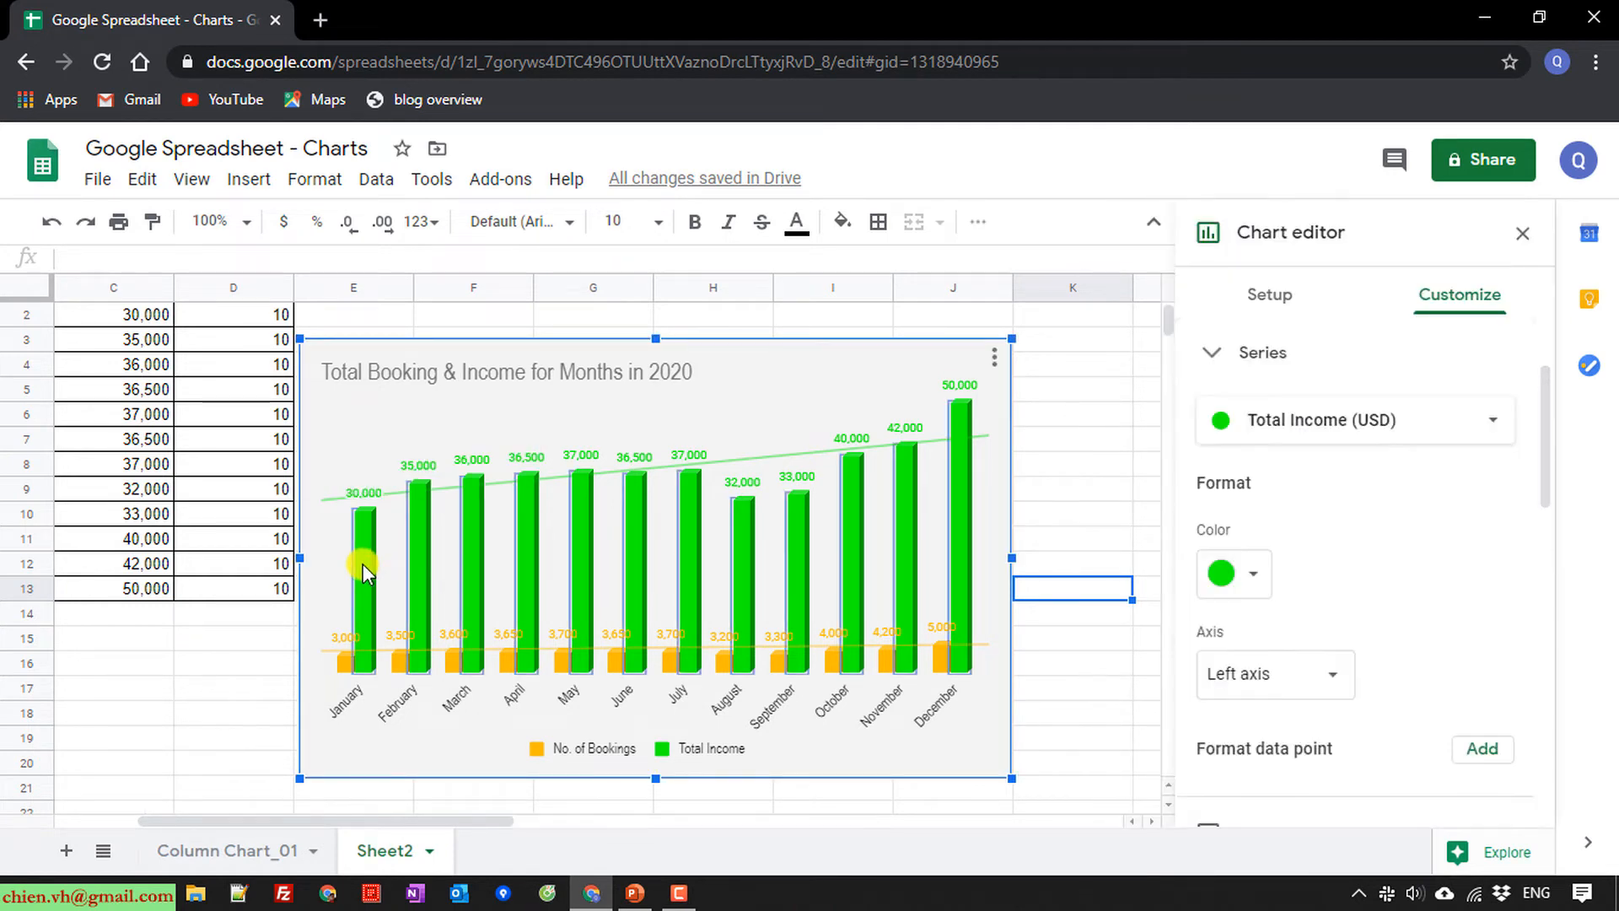
{"action": "left_click", "coordinate": [1240, 573]}
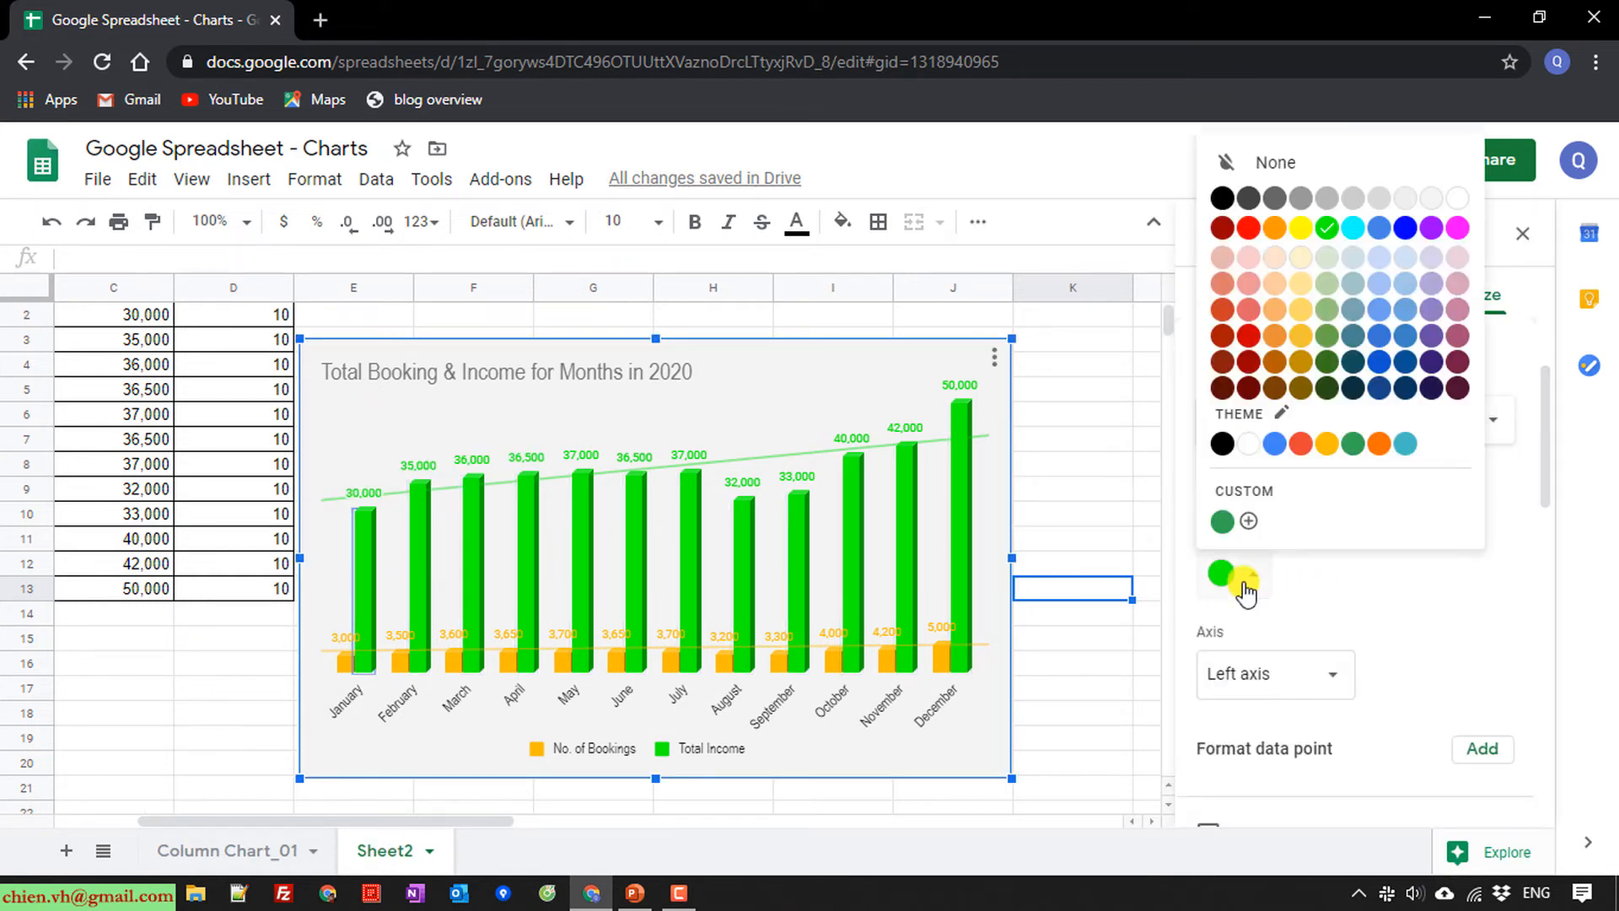
{"action": "left_click", "coordinate": [1326, 336]}
{"action": "left_click", "coordinate": [1078, 476]}
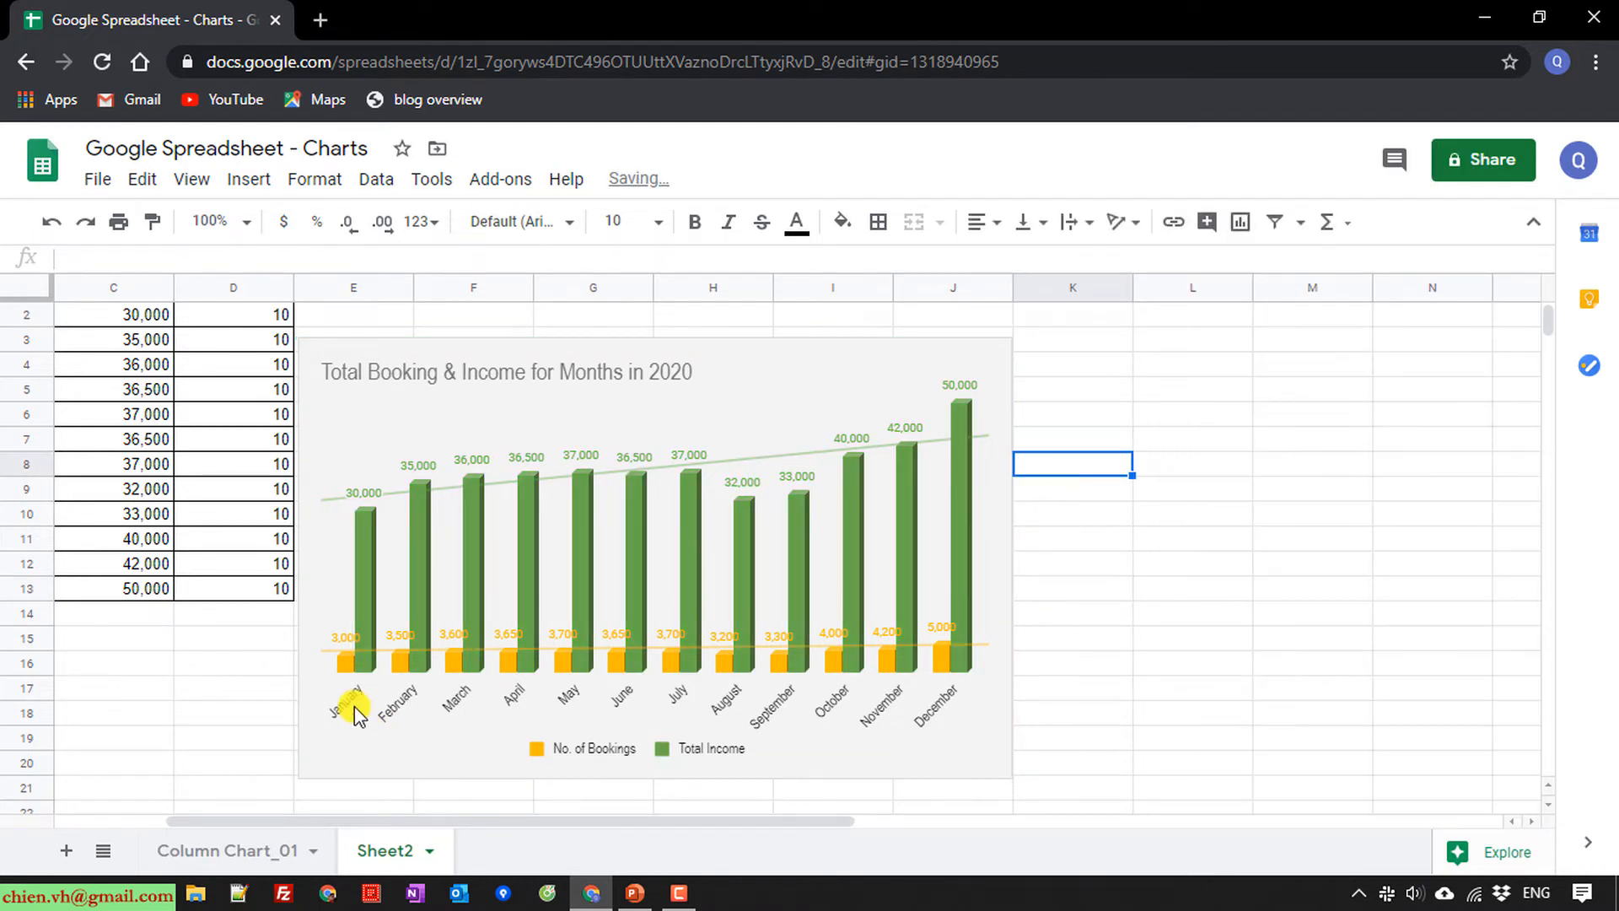
Set the No. of Bookings series color to the theme's orange and leave the chart editor
{"action": "double_click", "coordinate": [345, 663]}
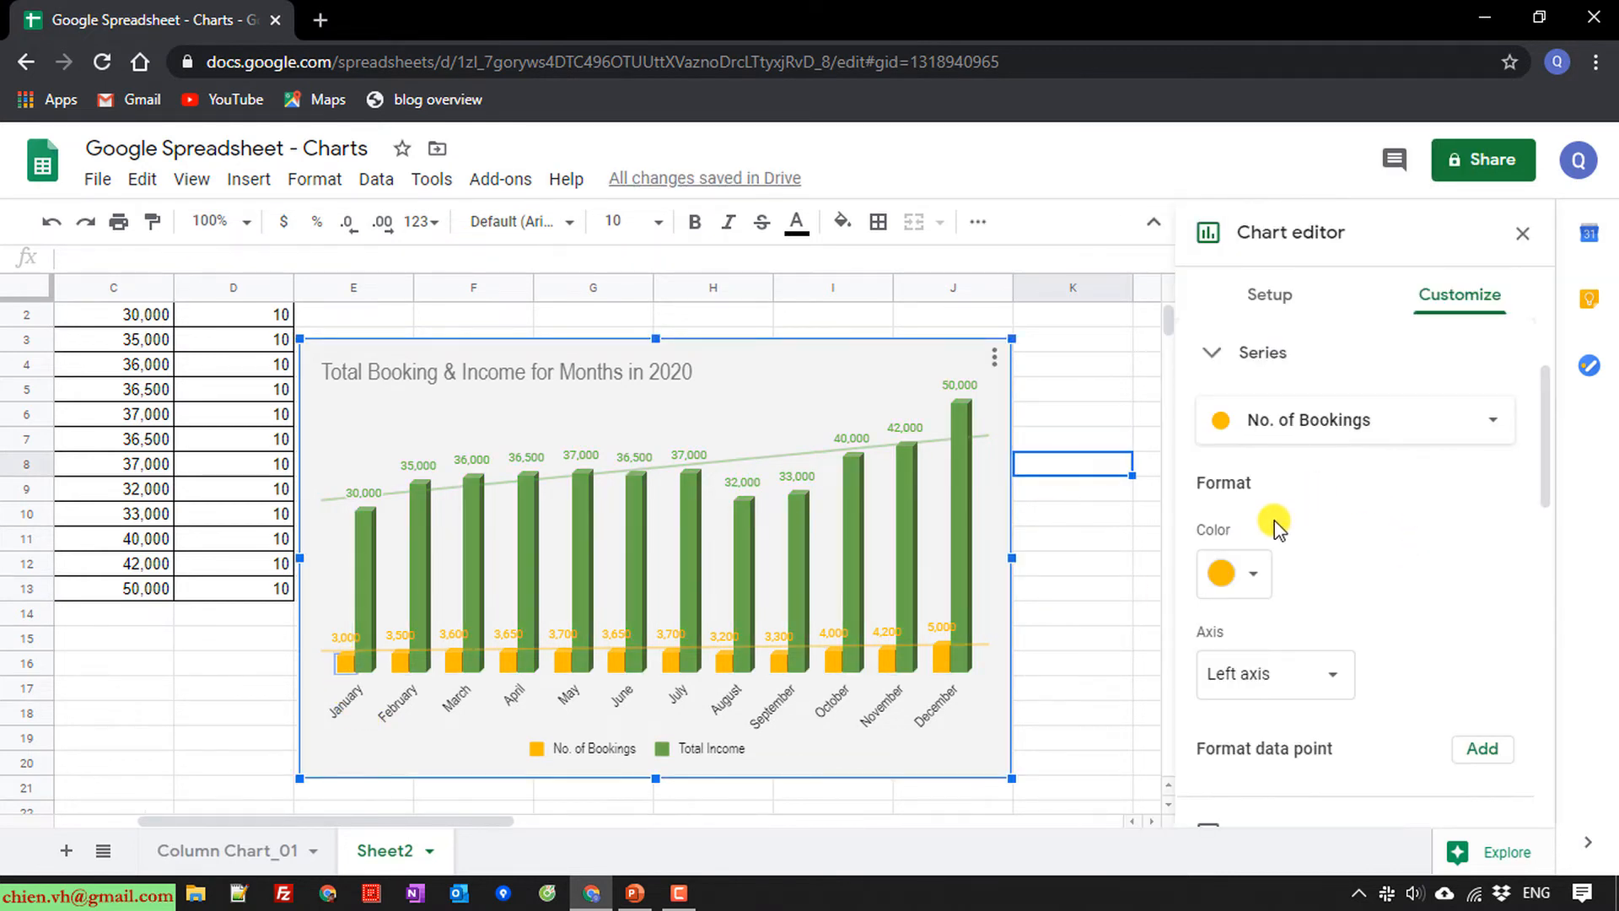
{"action": "left_click", "coordinate": [1241, 584]}
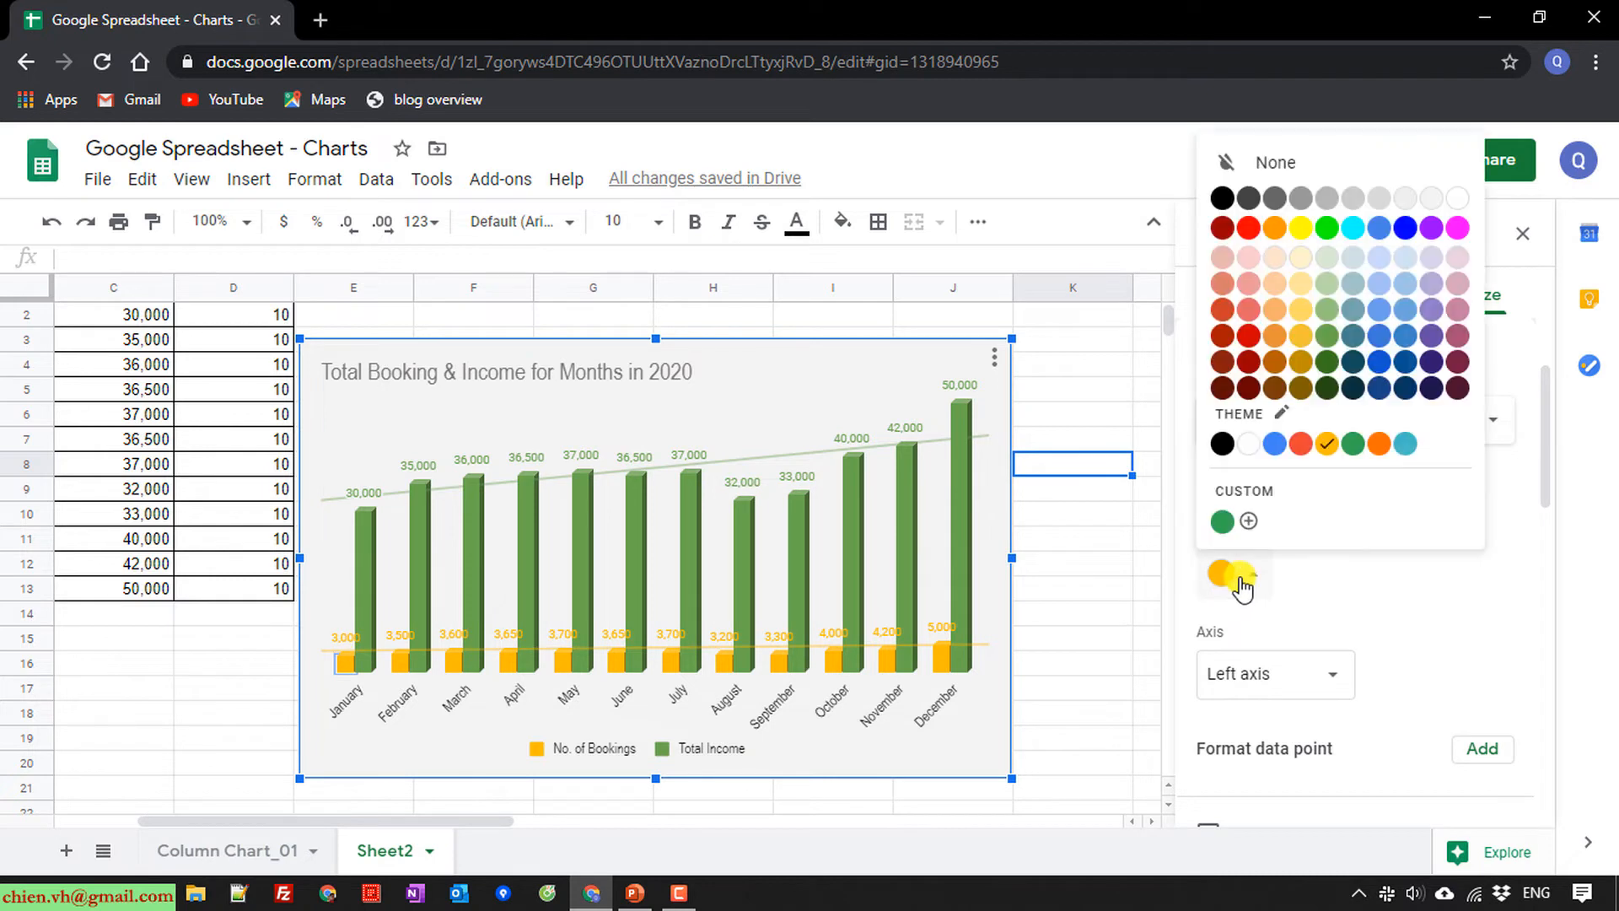
{"action": "left_click", "coordinate": [1379, 445]}
{"action": "left_click", "coordinate": [1096, 539]}
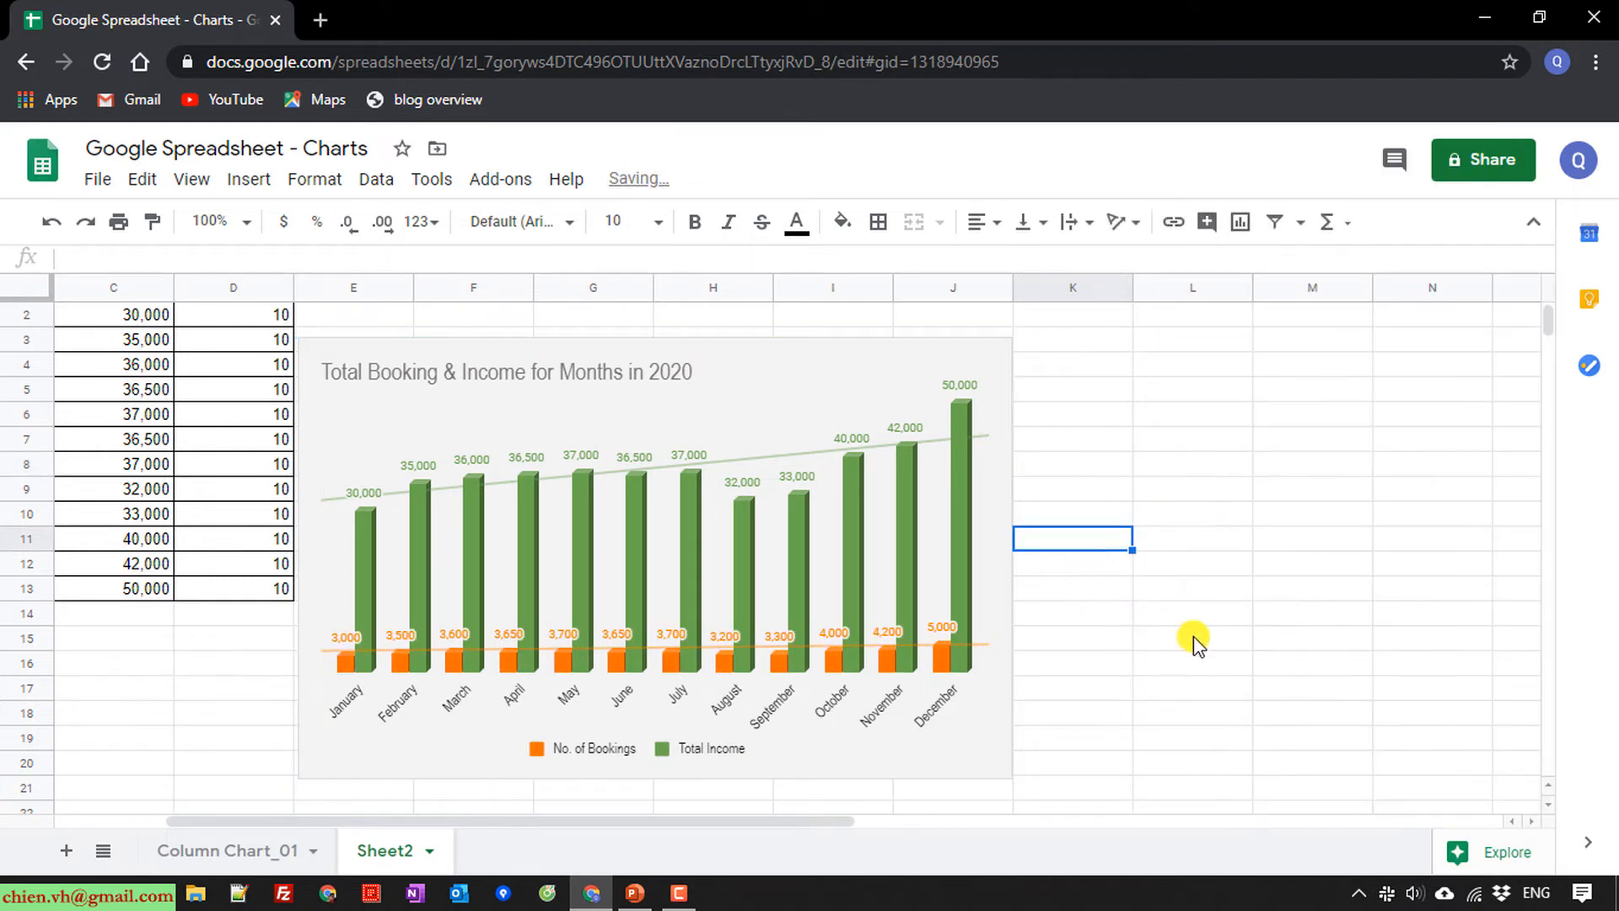
Move the finished chart about two columns to the right and slightly down, away from the data table
{"action": "scroll", "coordinate": [1216, 652], "scroll_direction": "down", "scroll_amount": 2}
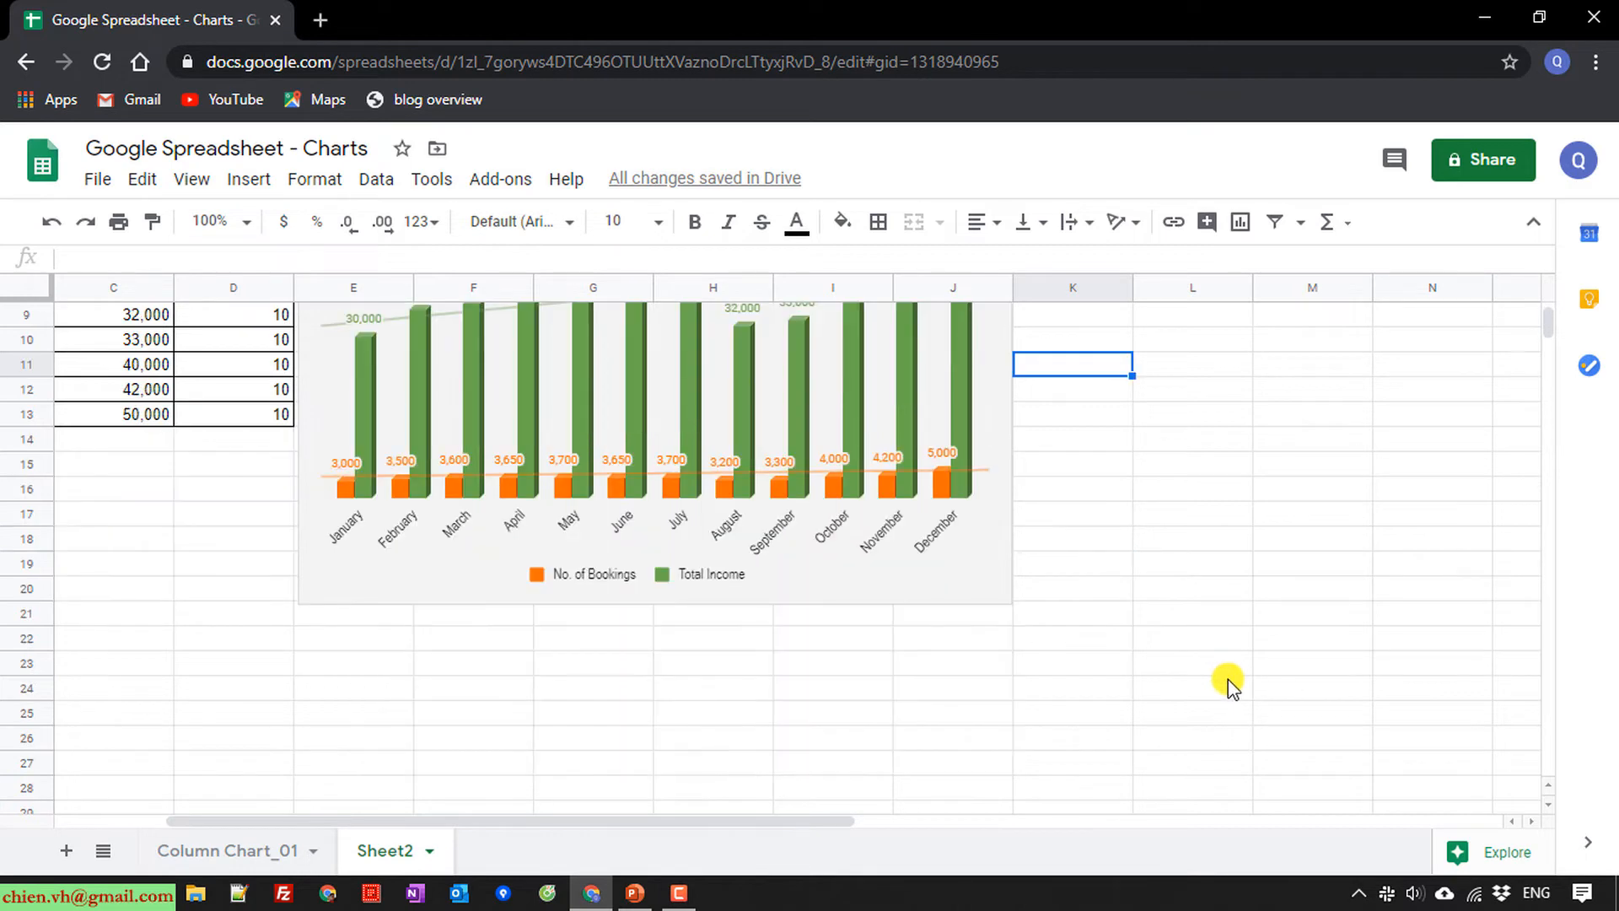
{"action": "scroll", "coordinate": [1231, 707], "scroll_direction": "up", "scroll_amount": 2}
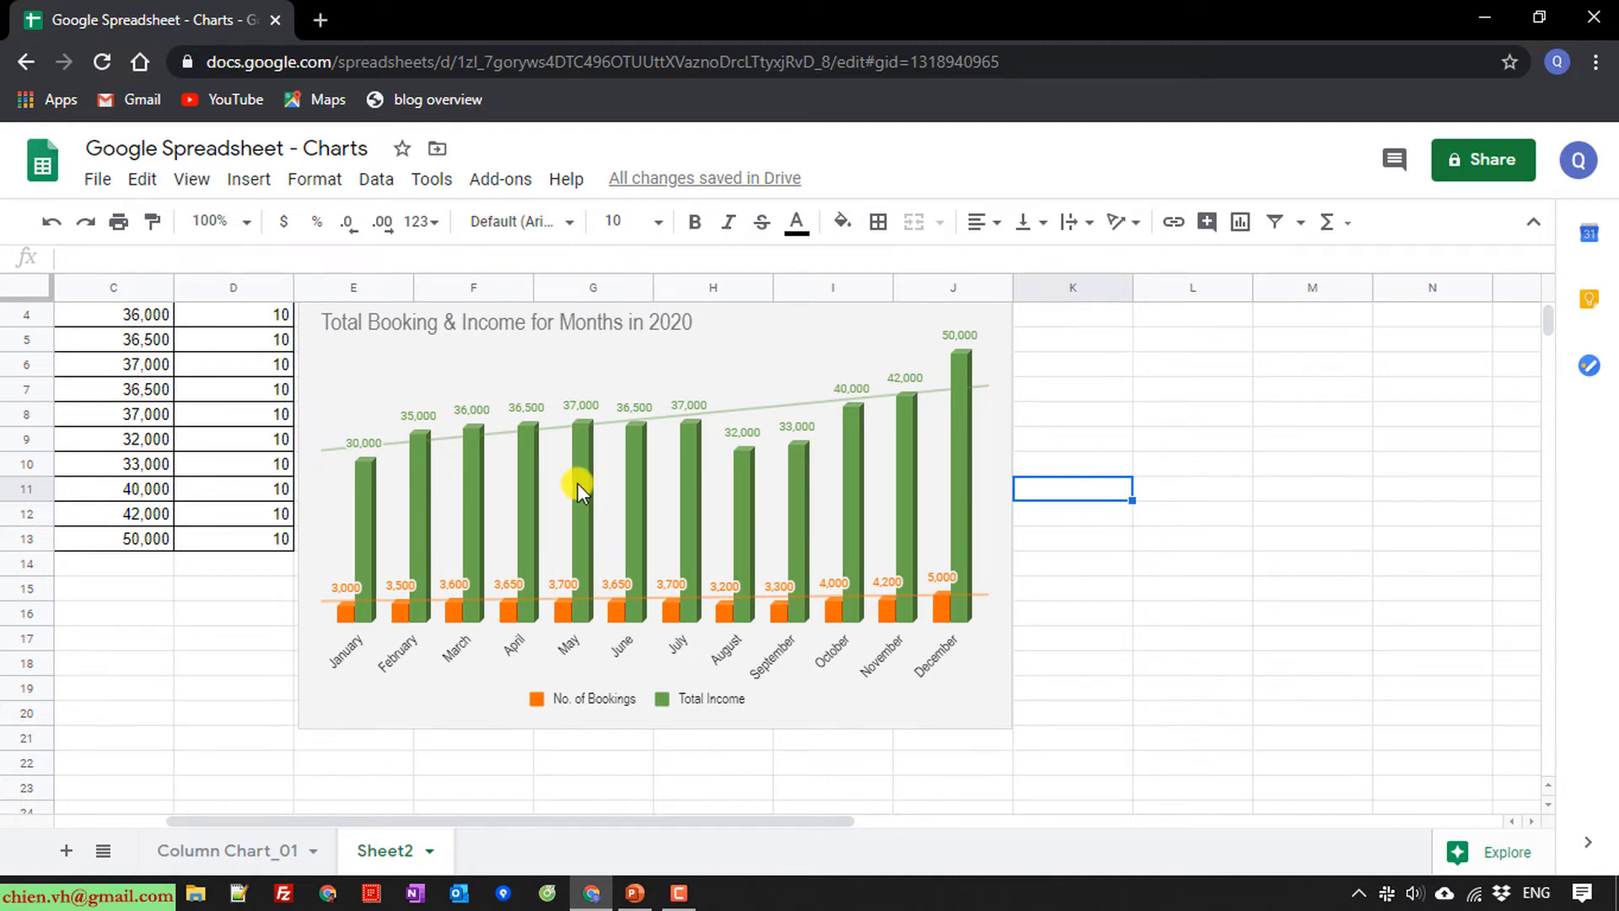
{"action": "left_click_drag", "start_coordinate": [579, 485], "coordinate": [824, 495]}
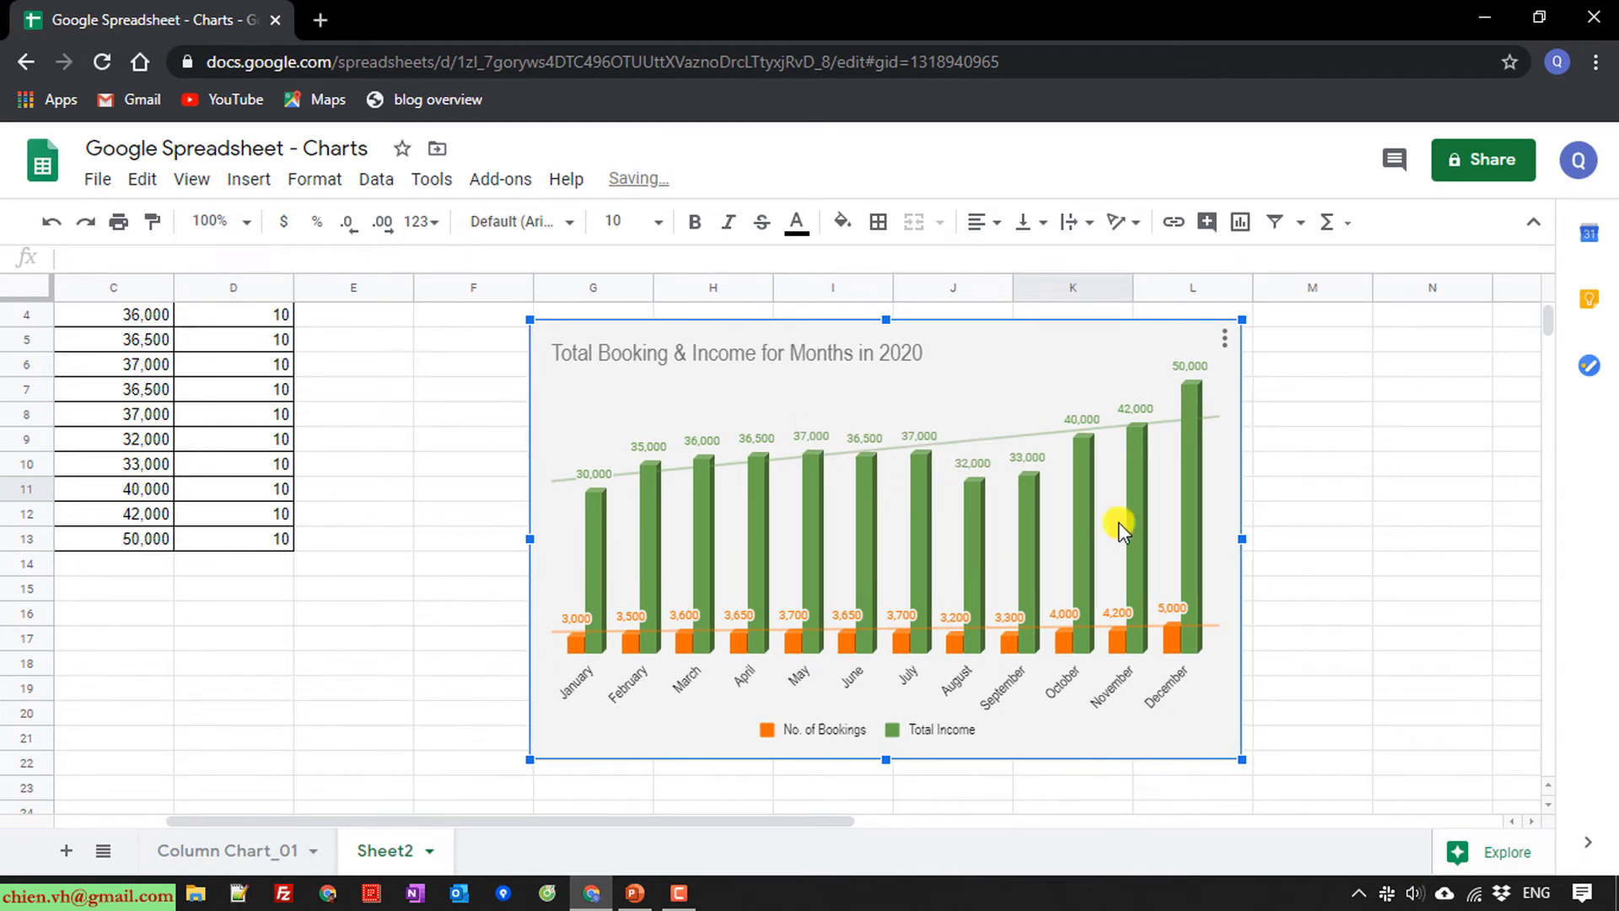
{"action": "mouse_move", "coordinate": [1132, 536]}
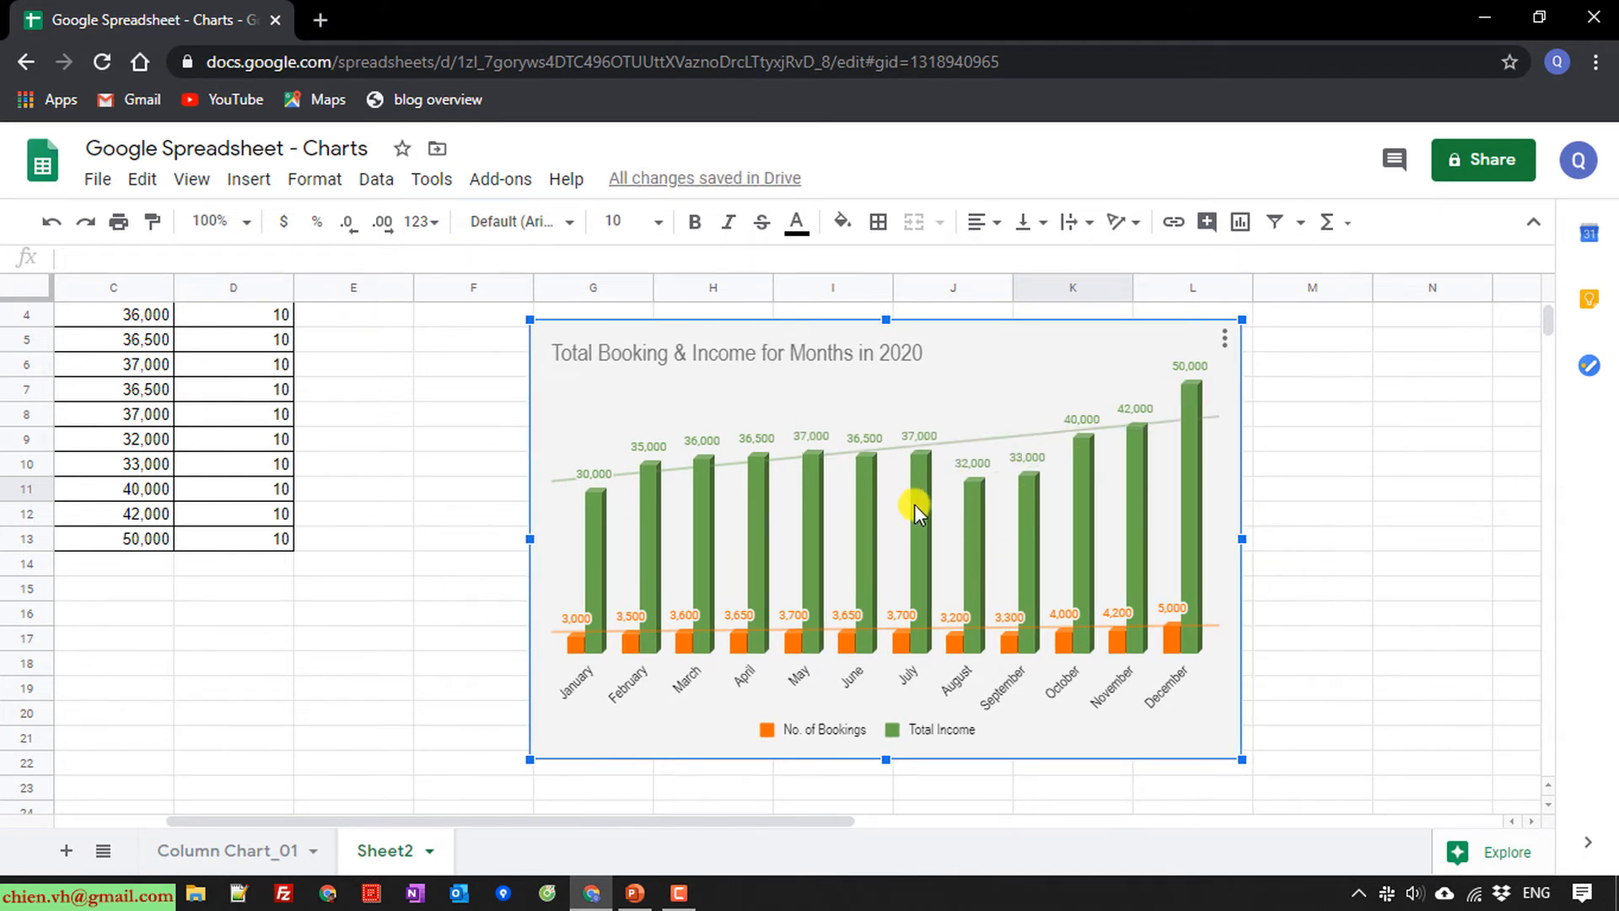
Paste a copy of the column chart at cell G27, below the original chart
{"action": "mouse_move", "coordinate": [918, 506]}
{"action": "scroll", "coordinate": [919, 514], "scroll_direction": "down", "scroll_amount": 2}
{"action": "left_click", "coordinate": [599, 713]}
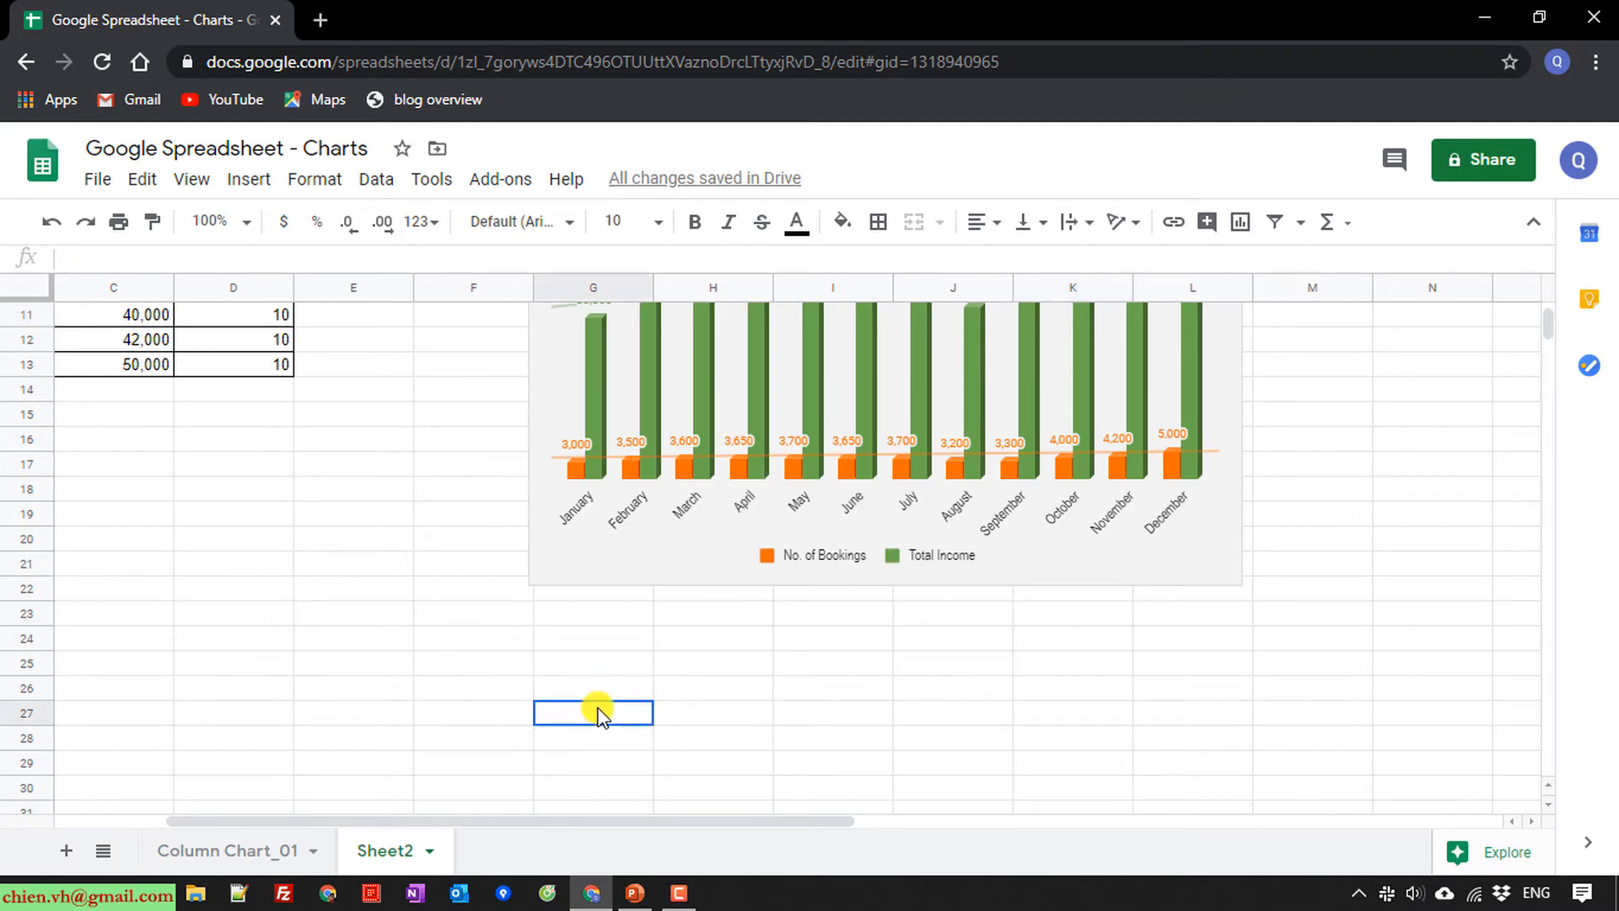
{"action": "key", "text": "ctrl+v"}
{"action": "scroll", "coordinate": [1144, 666], "scroll_direction": "up", "scroll_amount": 3}
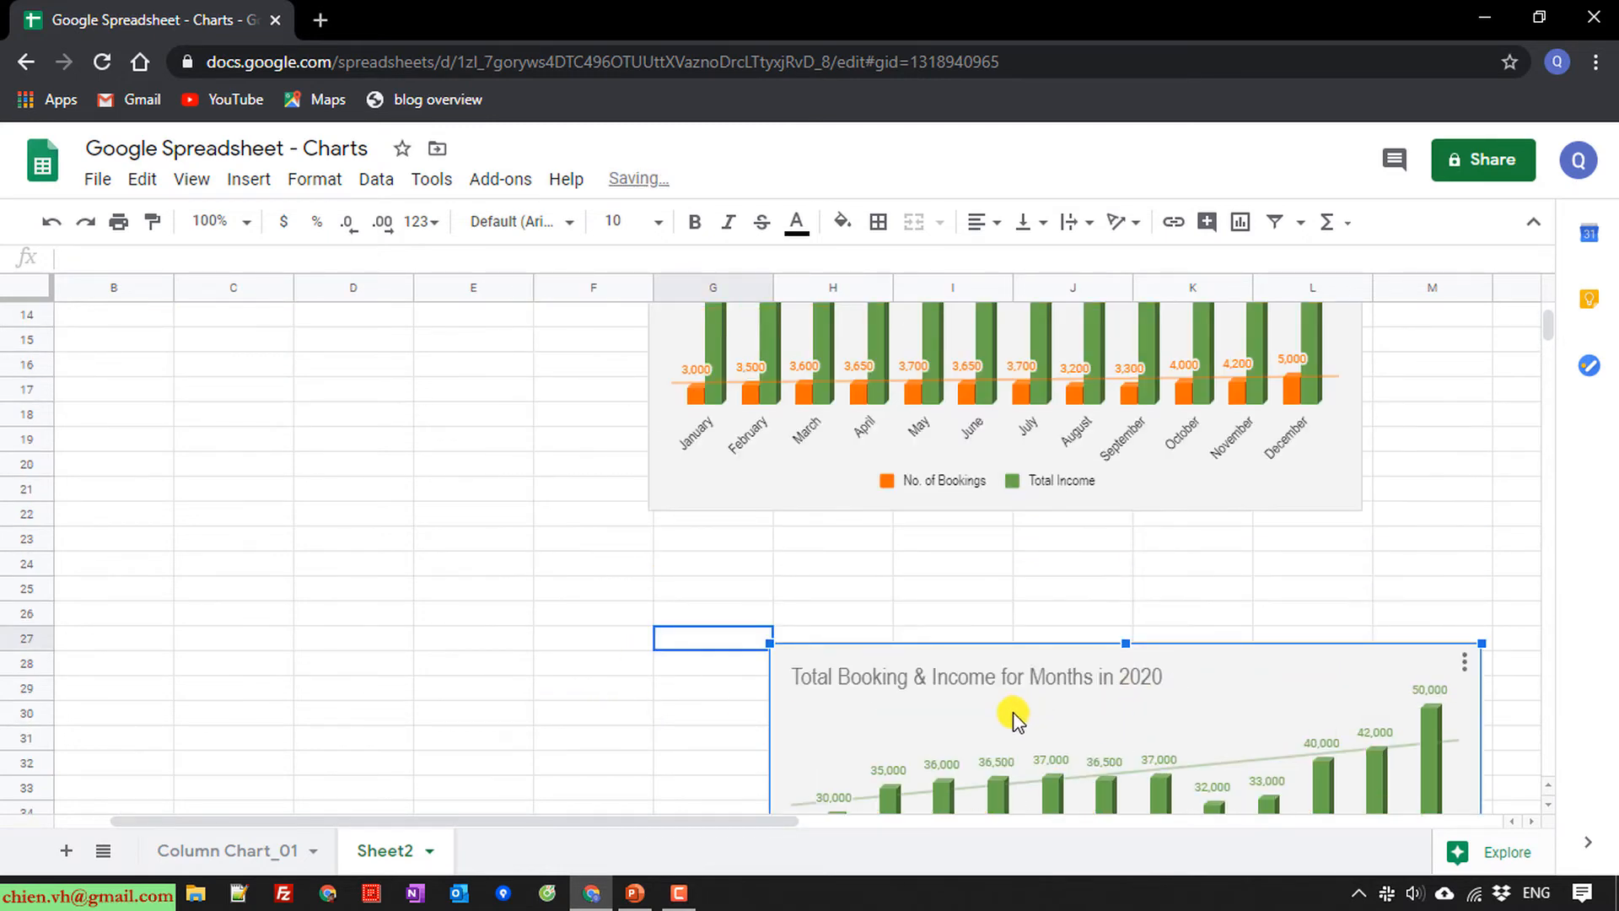
Move the original chart about two columns right and slightly down, and shift the copy left to start in column B
{"action": "scroll", "coordinate": [1015, 716], "scroll_direction": "up", "scroll_amount": 2}
{"action": "left_click", "coordinate": [1015, 565]}
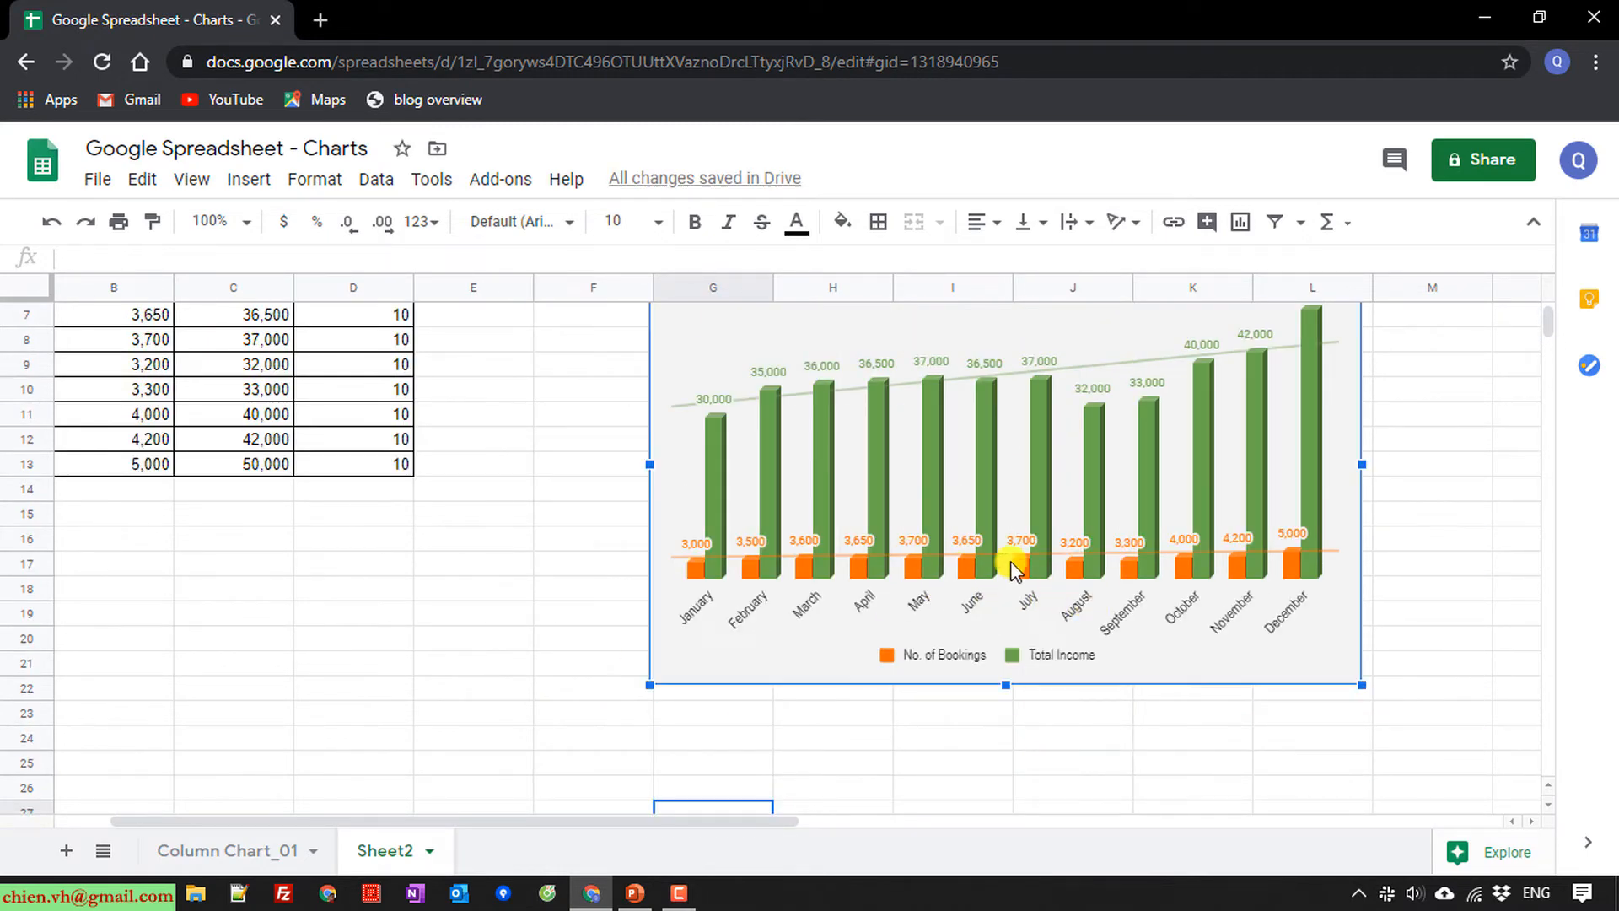
{"action": "left_click_drag", "start_coordinate": [900, 444], "coordinate": [1115, 511]}
{"action": "scroll", "coordinate": [1012, 748], "scroll_direction": "down", "scroll_amount": 6}
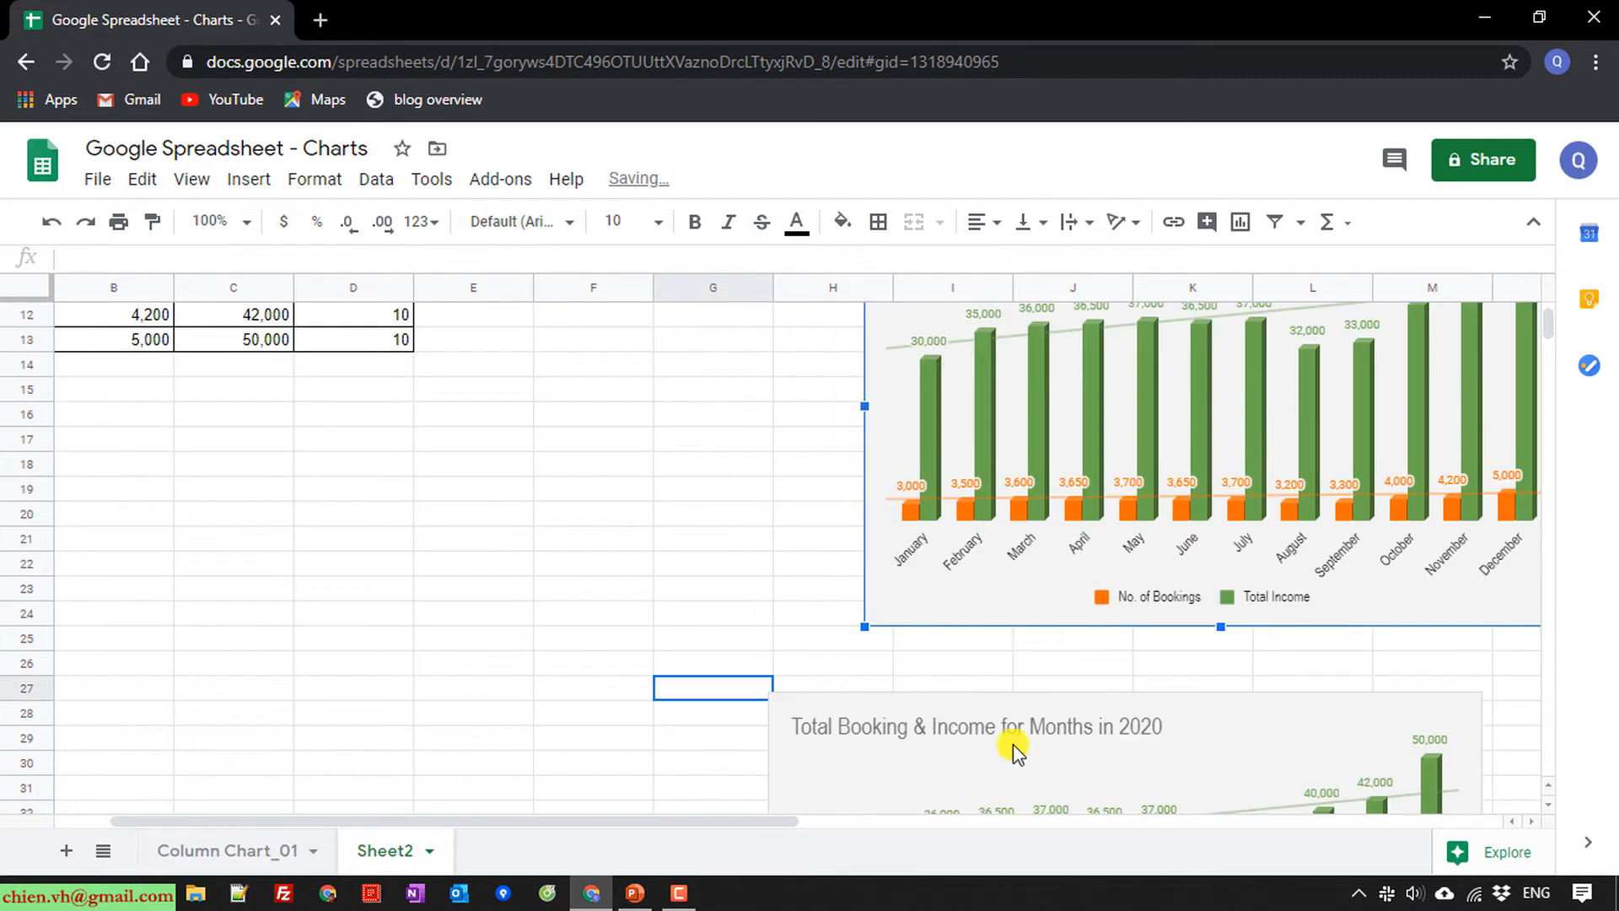
{"action": "left_click", "coordinate": [1074, 640]}
{"action": "left_click_drag", "start_coordinate": [1122, 596], "coordinate": [444, 523]}
{"action": "left_click", "coordinate": [1073, 514]}
{"action": "scroll", "coordinate": [1054, 523], "scroll_direction": "up", "scroll_amount": 3}
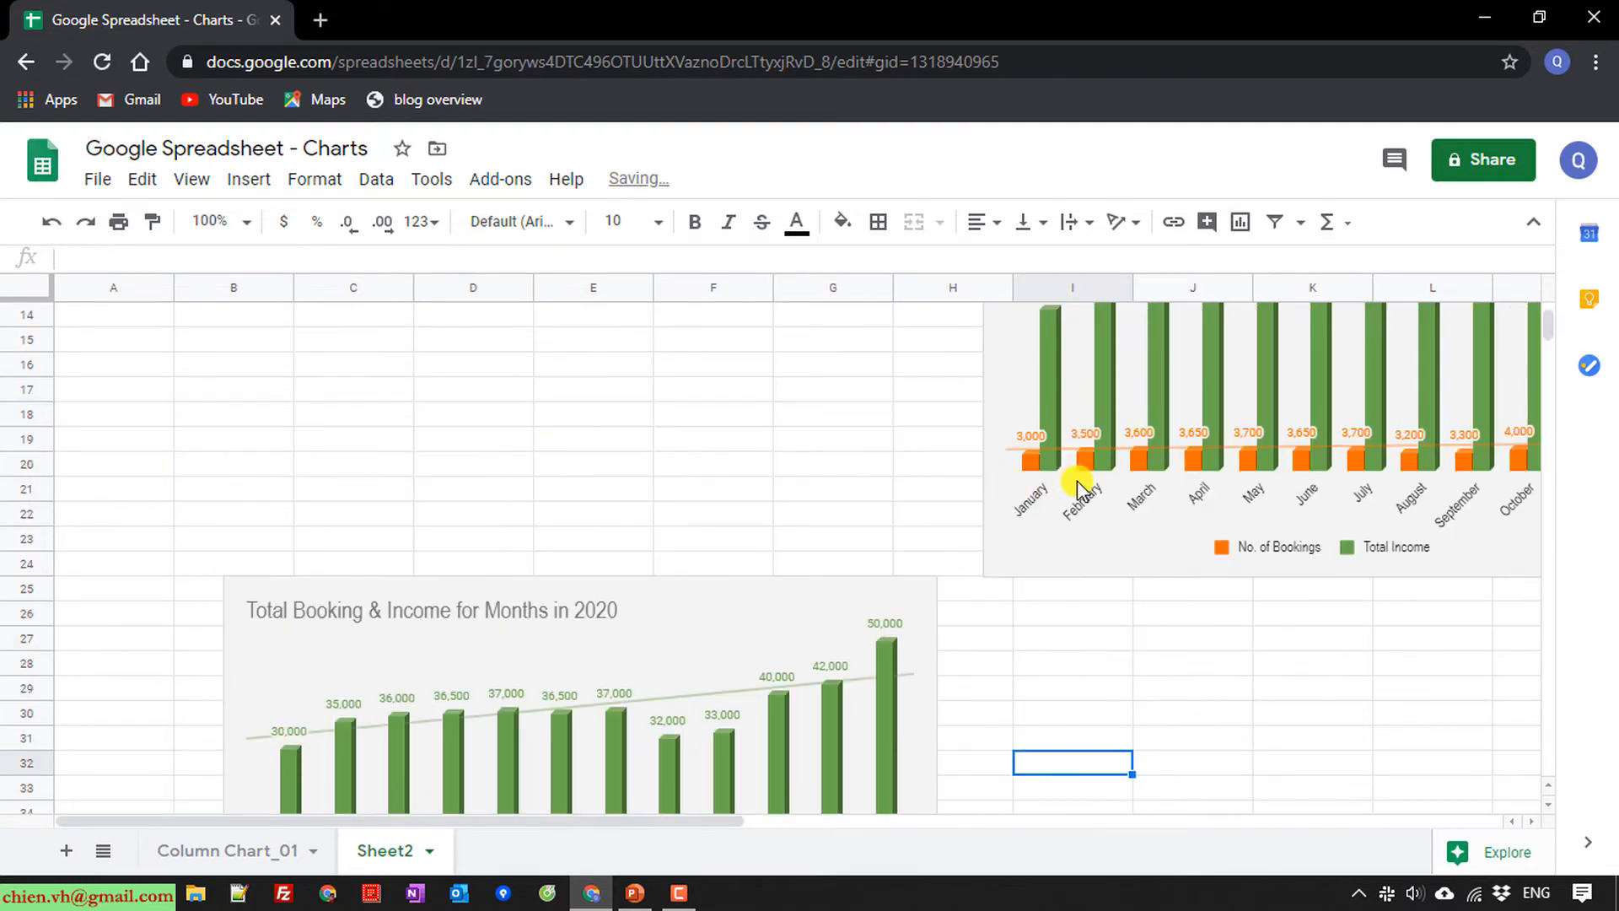
Raise the copied chart to row 23 and bring the original down beside it at the same height
{"action": "scroll", "coordinate": [1040, 463], "scroll_direction": "up", "scroll_amount": 2}
{"action": "scroll", "coordinate": [668, 737], "scroll_direction": "down", "scroll_amount": 4}
{"action": "left_click", "coordinate": [626, 767]}
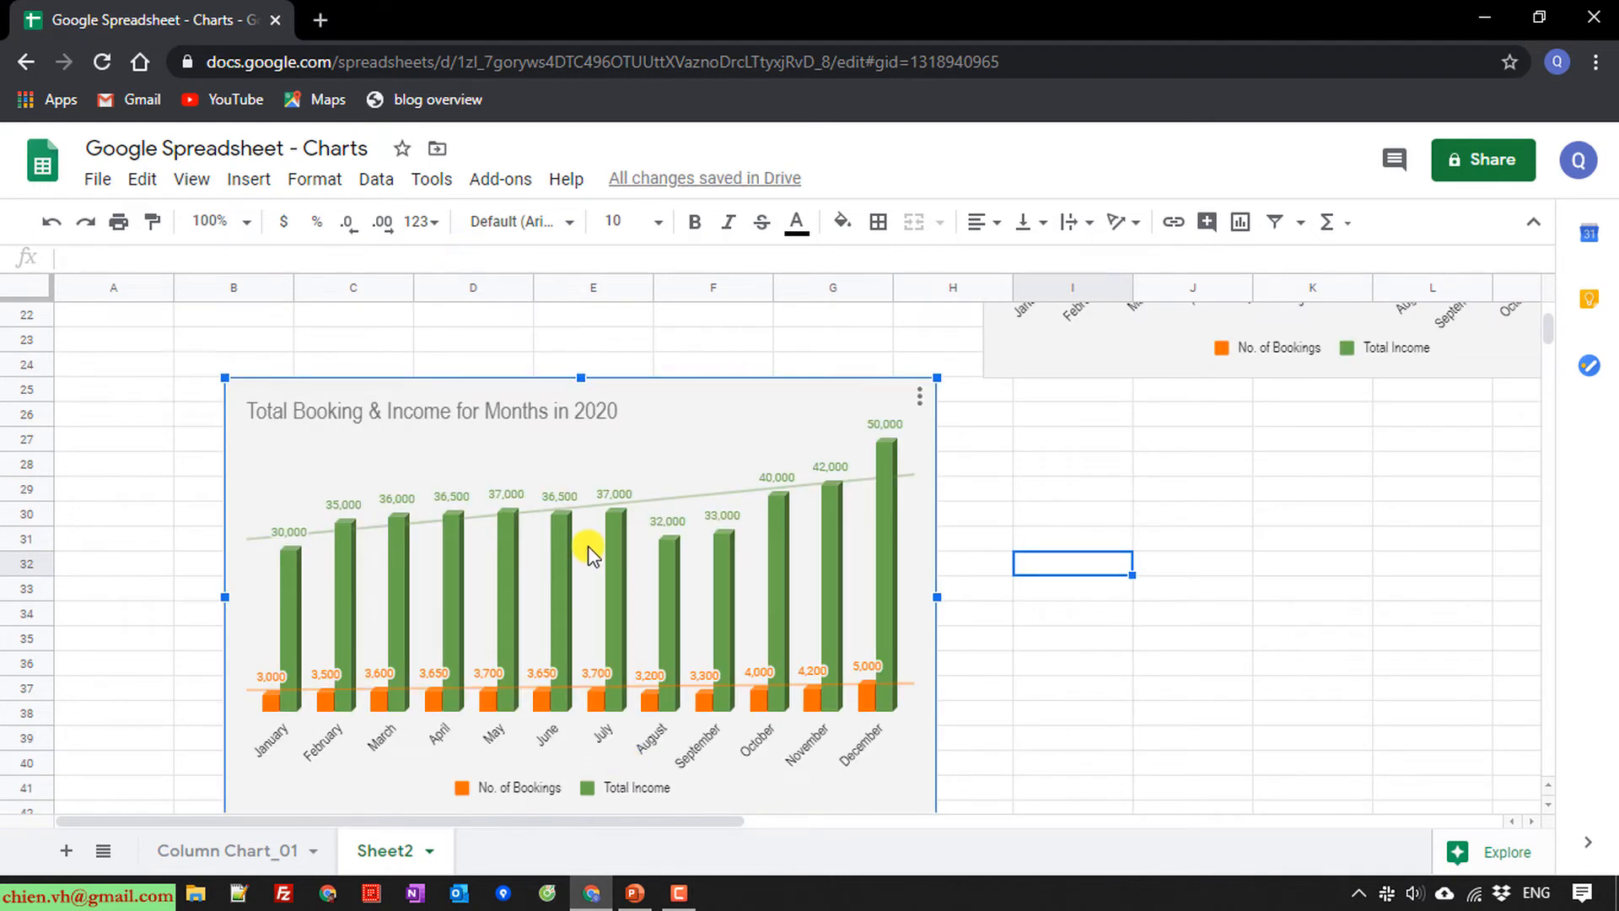
{"action": "left_click_drag", "start_coordinate": [578, 465], "coordinate": [571, 404]}
{"action": "left_click", "coordinate": [1175, 339]}
{"action": "left_click_drag", "start_coordinate": [1174, 339], "coordinate": [1141, 724]}
{"action": "left_click_drag", "start_coordinate": [1140, 715], "coordinate": [1140, 724]}
Shift the copied chart left into column A and place the original directly against its right edge, aligned at row 23
{"action": "left_click", "coordinate": [799, 590]}
{"action": "left_click_drag", "start_coordinate": [800, 590], "coordinate": [665, 584]}
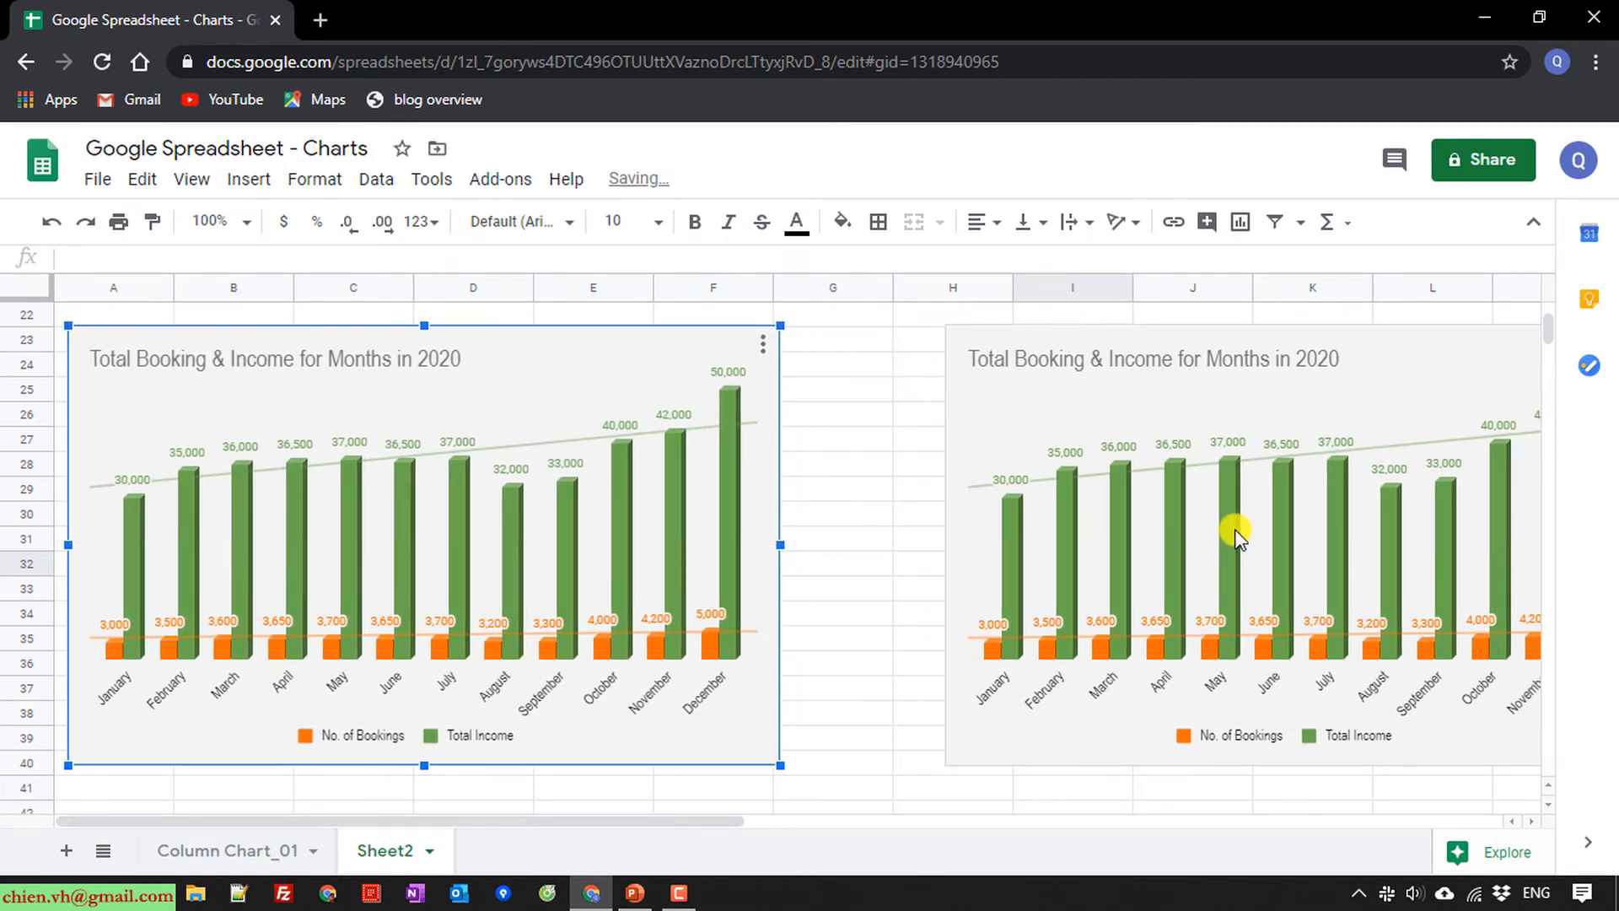
{"action": "left_click_drag", "start_coordinate": [1229, 528], "coordinate": [1149, 495]}
{"action": "left_click", "coordinate": [1531, 487]}
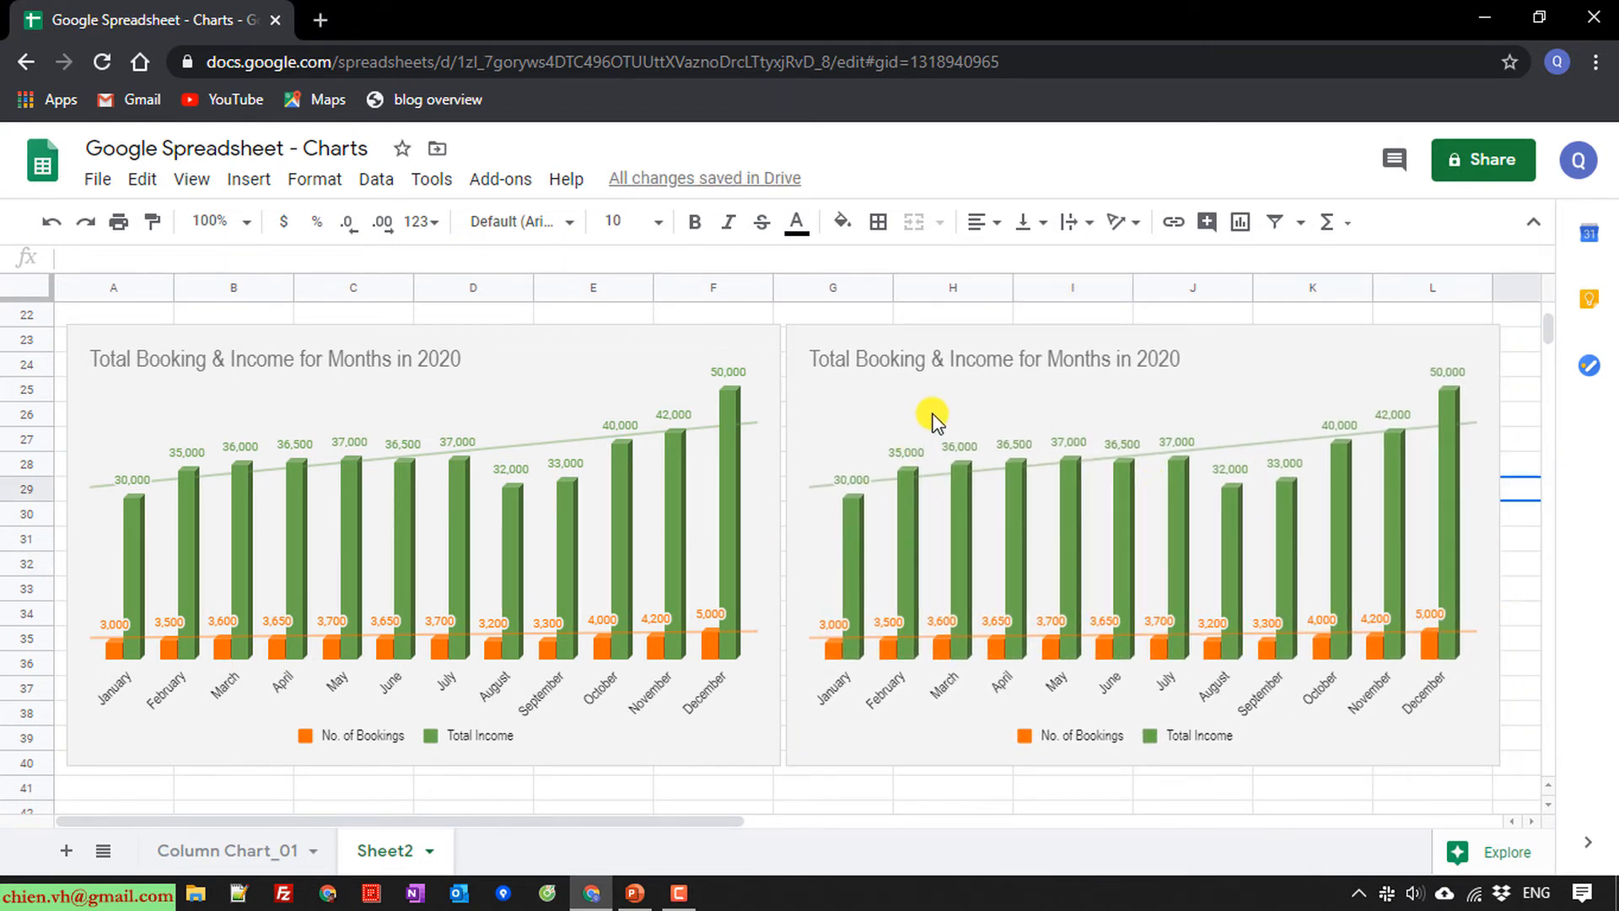
Change the right-hand column chart's type to a standard, unstacked Bar chart and leave the chart editor
{"action": "left_click", "coordinate": [1068, 405]}
{"action": "double_click", "coordinate": [1068, 405]}
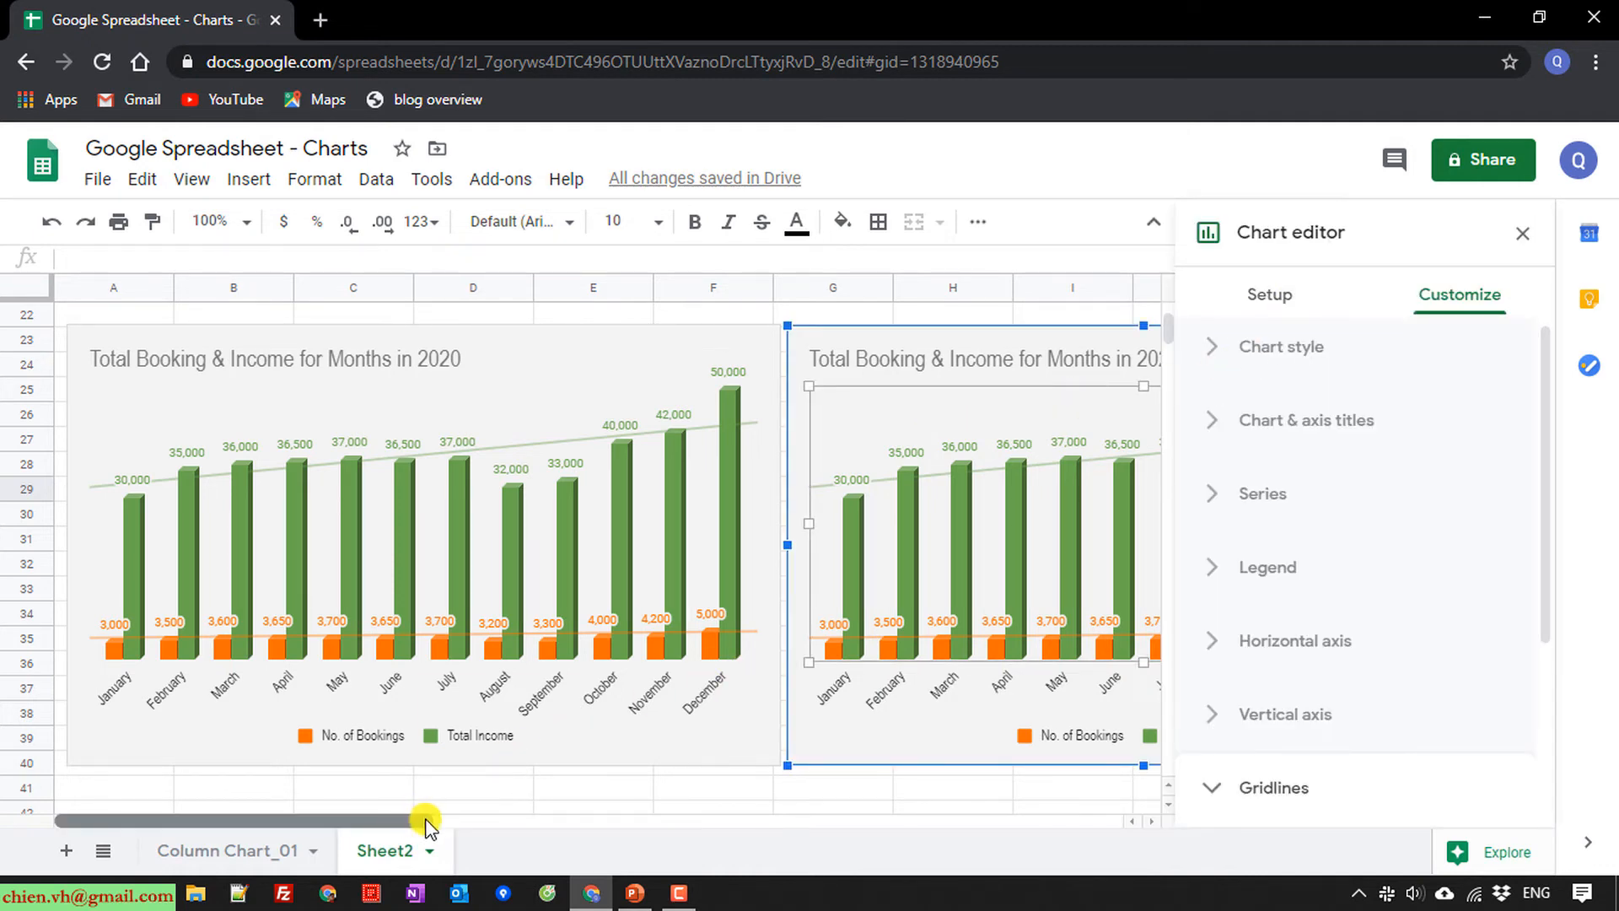
{"action": "left_click_drag", "start_coordinate": [423, 816], "coordinate": [576, 822]}
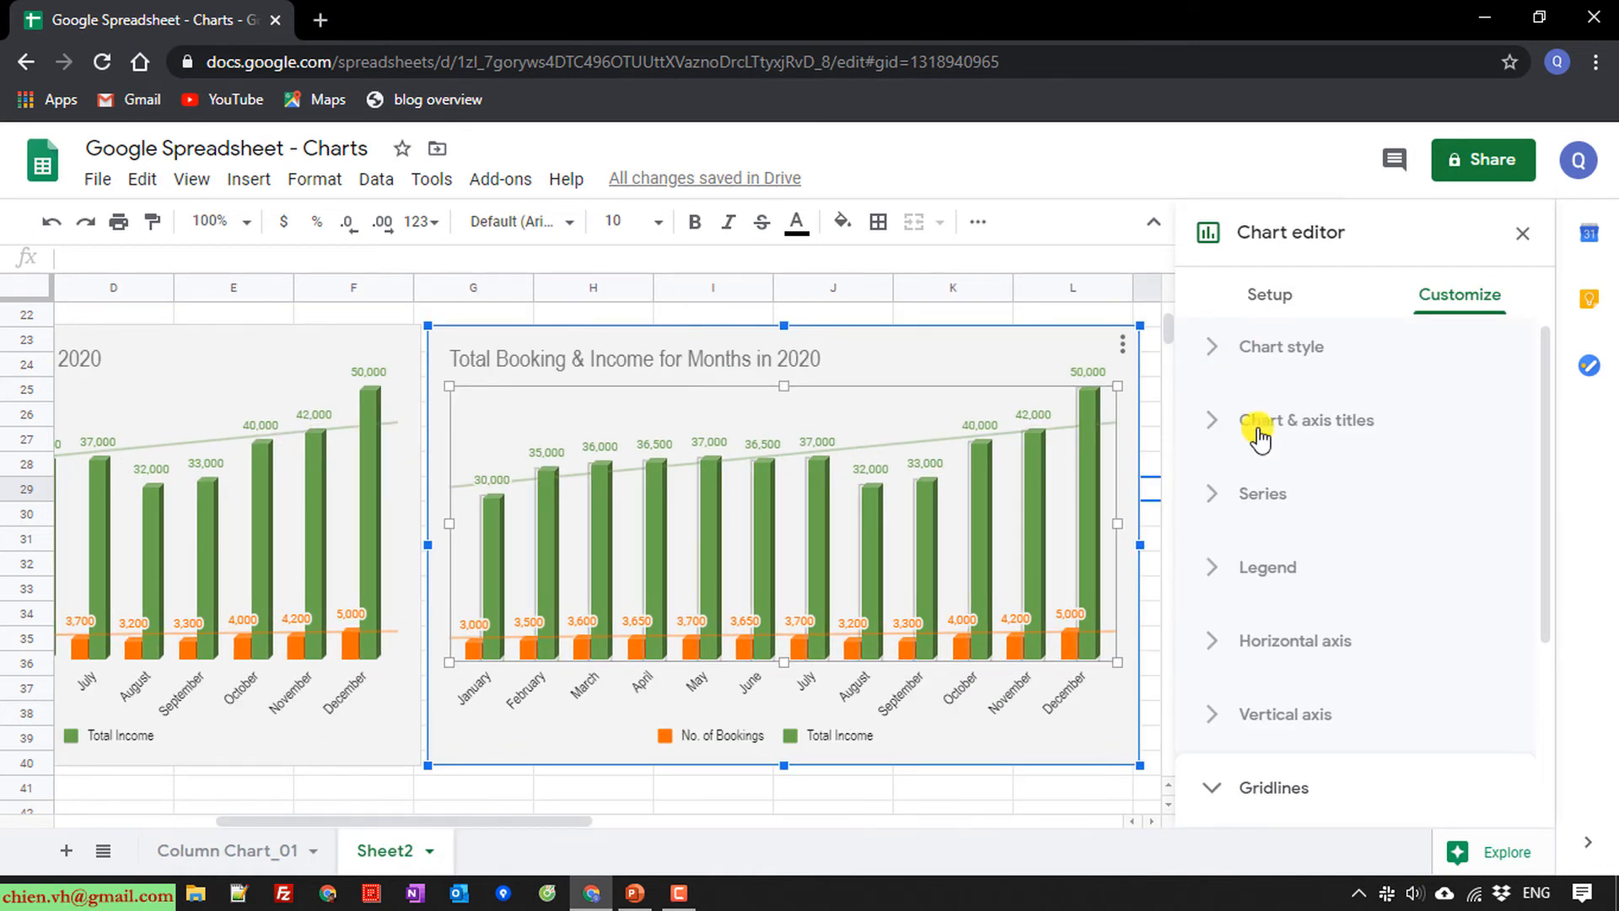
{"action": "left_click", "coordinate": [1304, 297]}
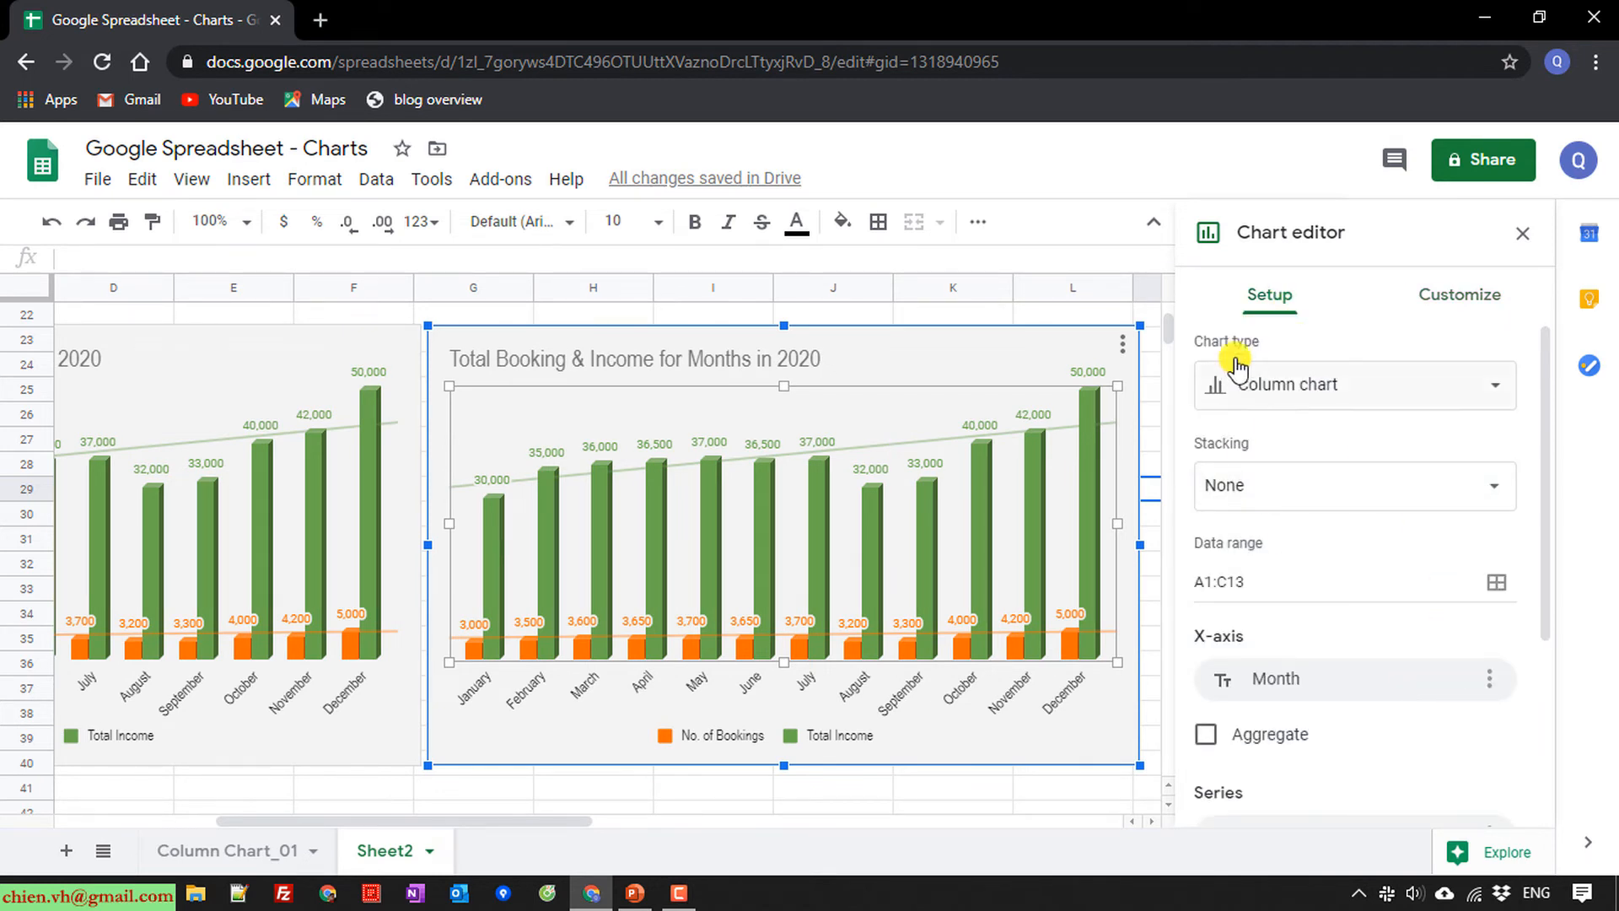
{"action": "left_click", "coordinate": [1398, 371]}
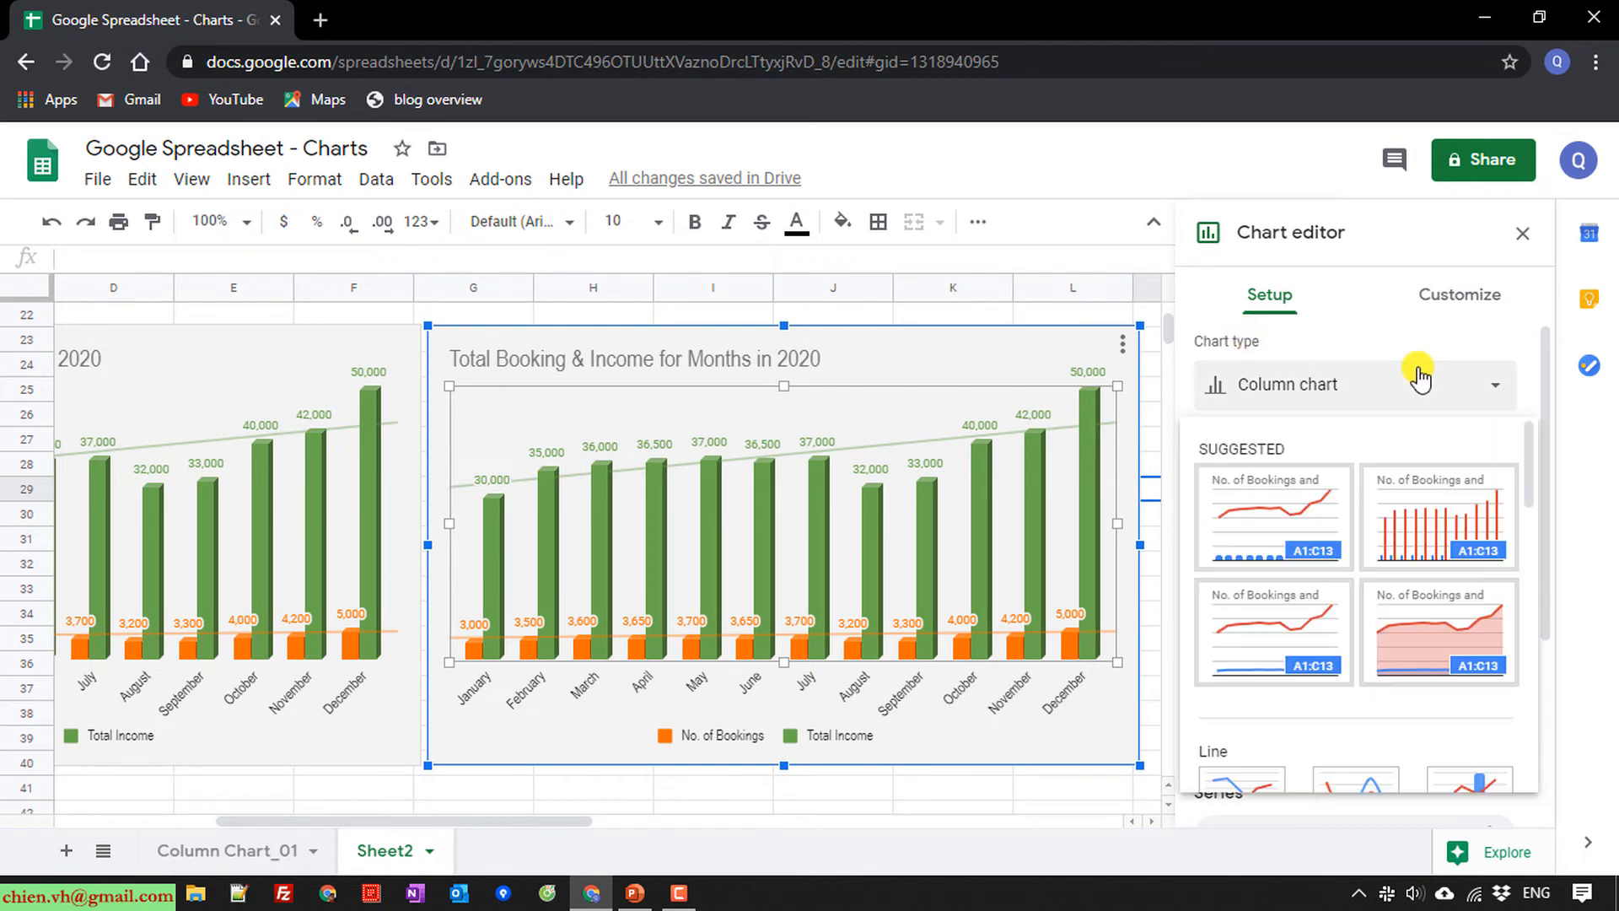
{"action": "scroll", "coordinate": [1468, 506], "scroll_direction": "down", "scroll_amount": 3}
{"action": "scroll", "coordinate": [1471, 531], "scroll_direction": "down", "scroll_amount": 5}
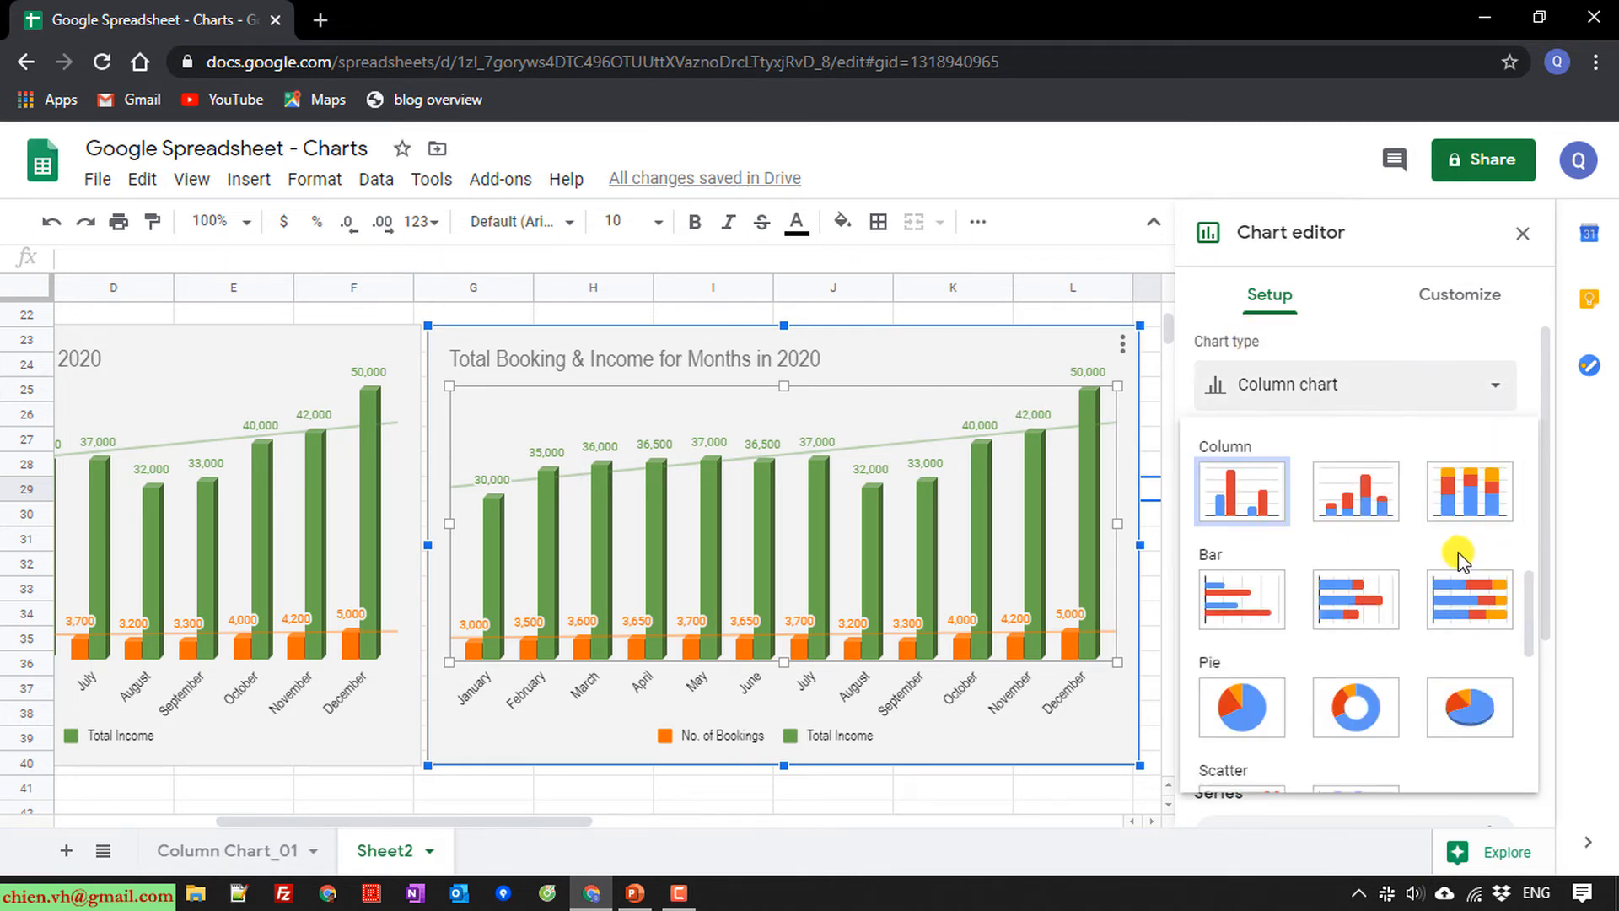
{"action": "left_click", "coordinate": [1228, 590]}
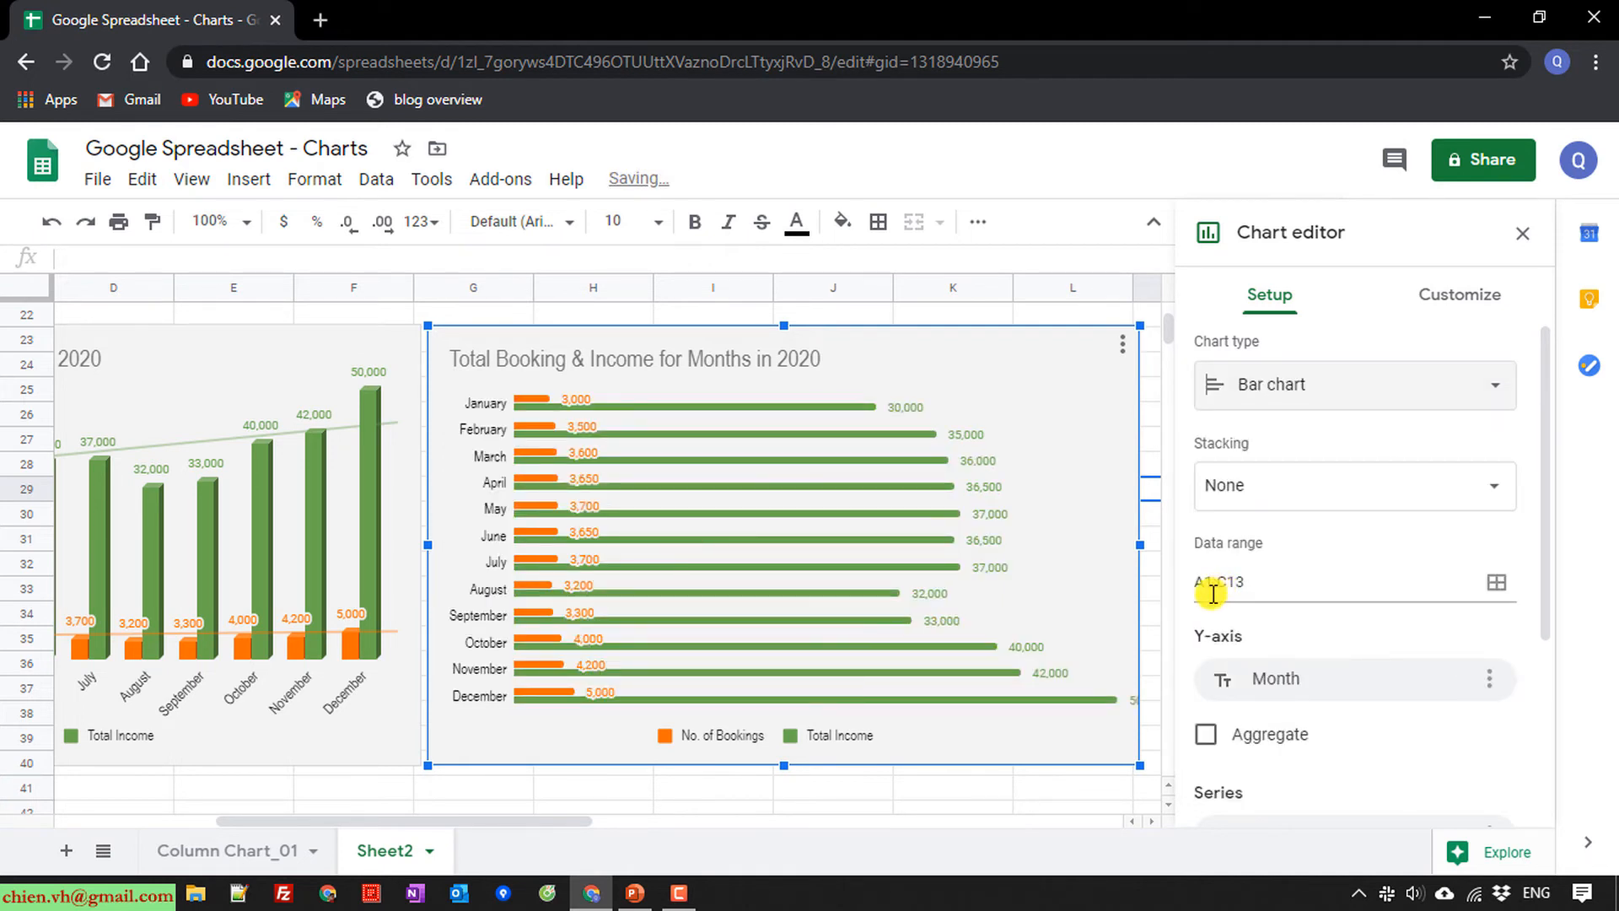
{"action": "left_click", "coordinate": [1006, 791]}
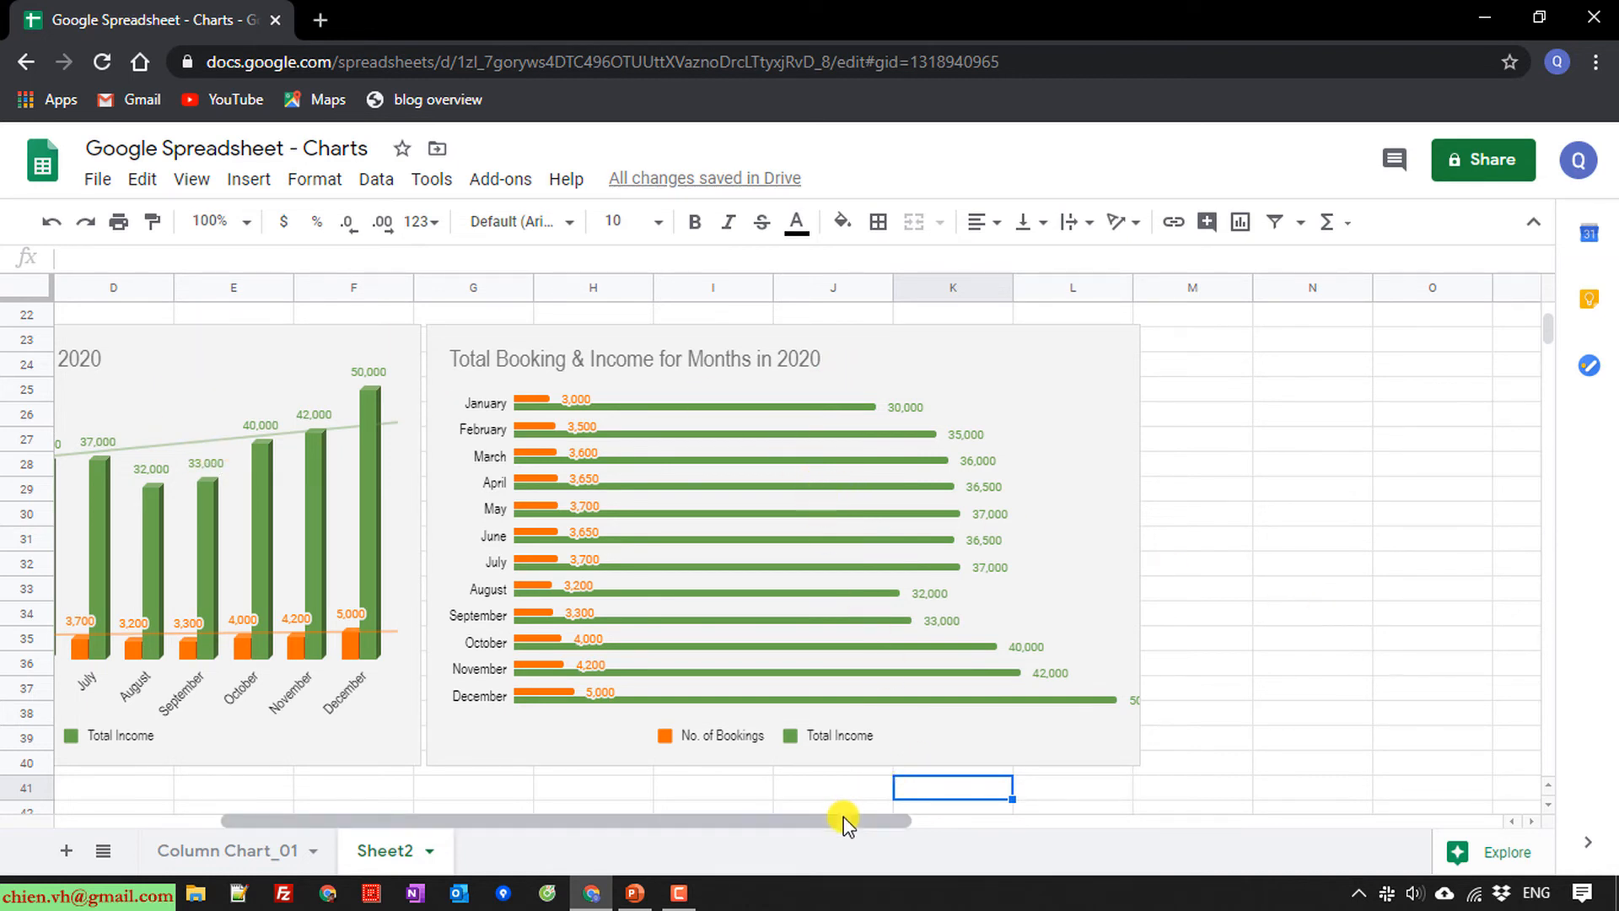
Try a strong blue on the bar chart's Total Income series, and replace it with a dark teal blue
{"action": "left_click_drag", "start_coordinate": [843, 816], "coordinate": [791, 823]}
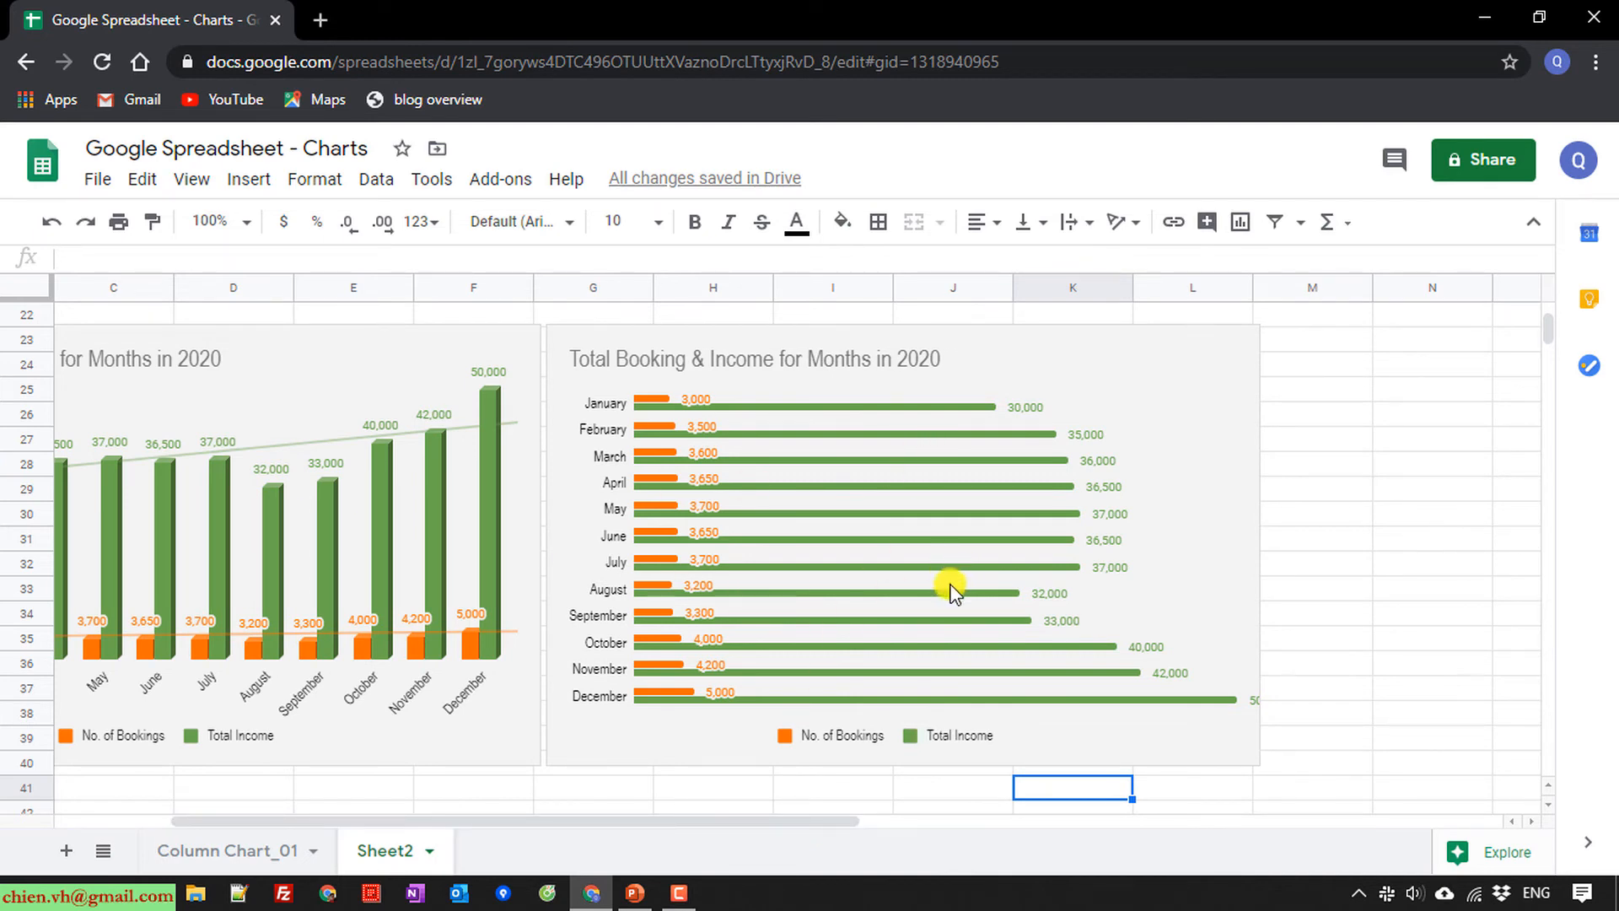
{"action": "mouse_move", "coordinate": [770, 822]}
{"action": "left_mouse_down"}
{"action": "mouse_move", "coordinate": [925, 824]}
{"action": "mouse_move", "coordinate": [723, 838]}
{"action": "mouse_move", "coordinate": [743, 831]}
{"action": "left_mouse_up"}
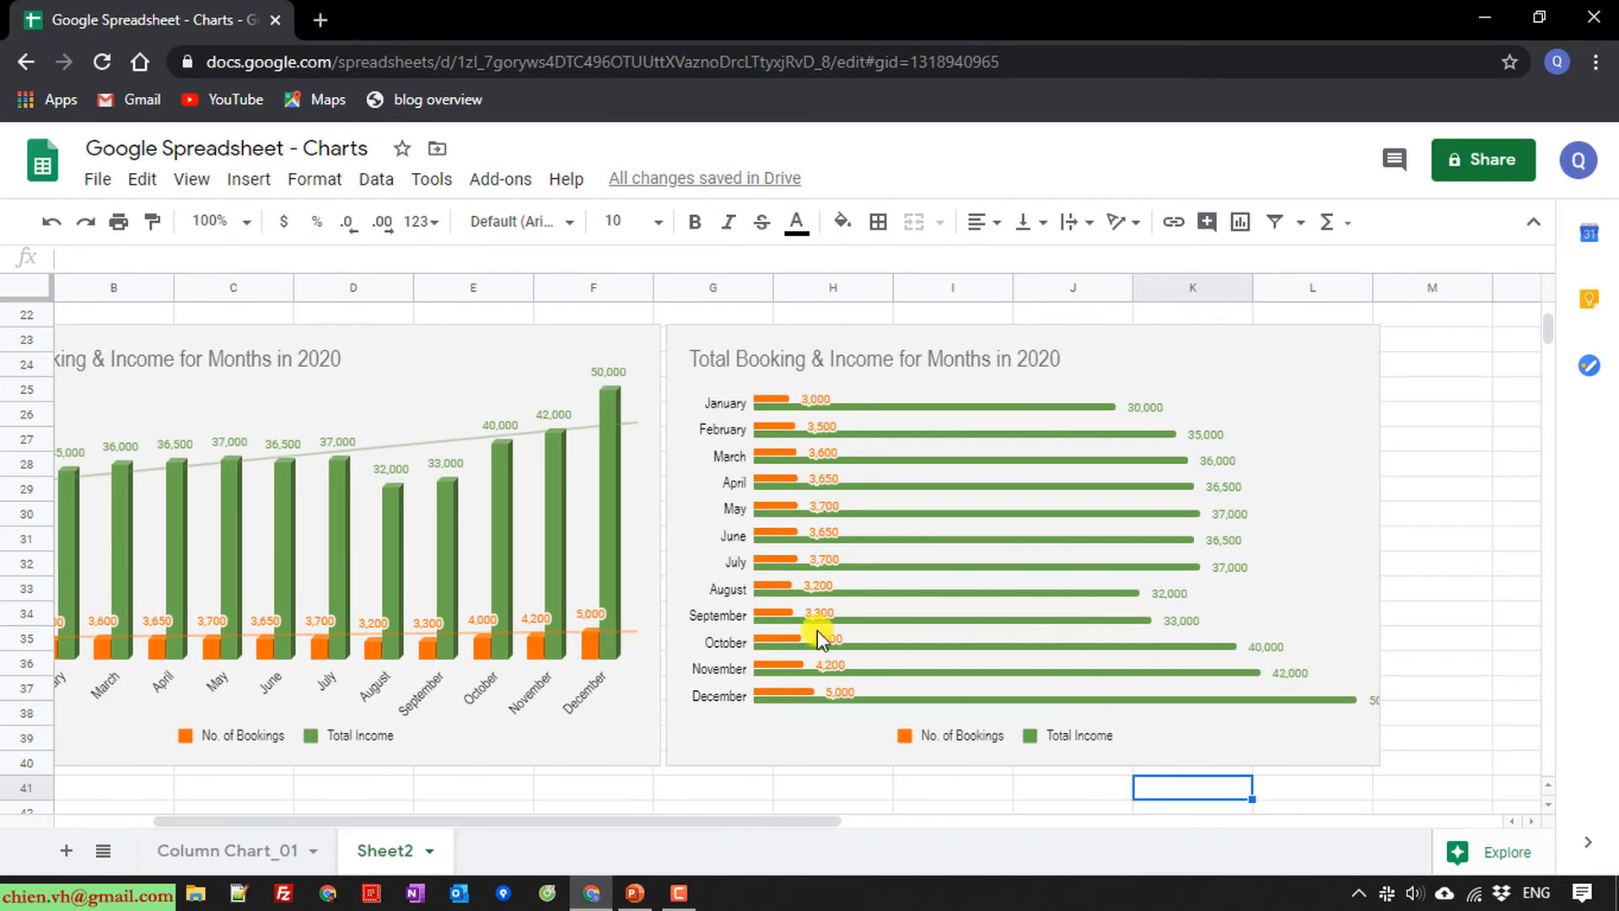
{"action": "left_click", "coordinate": [868, 463]}
{"action": "double_click", "coordinate": [882, 461]}
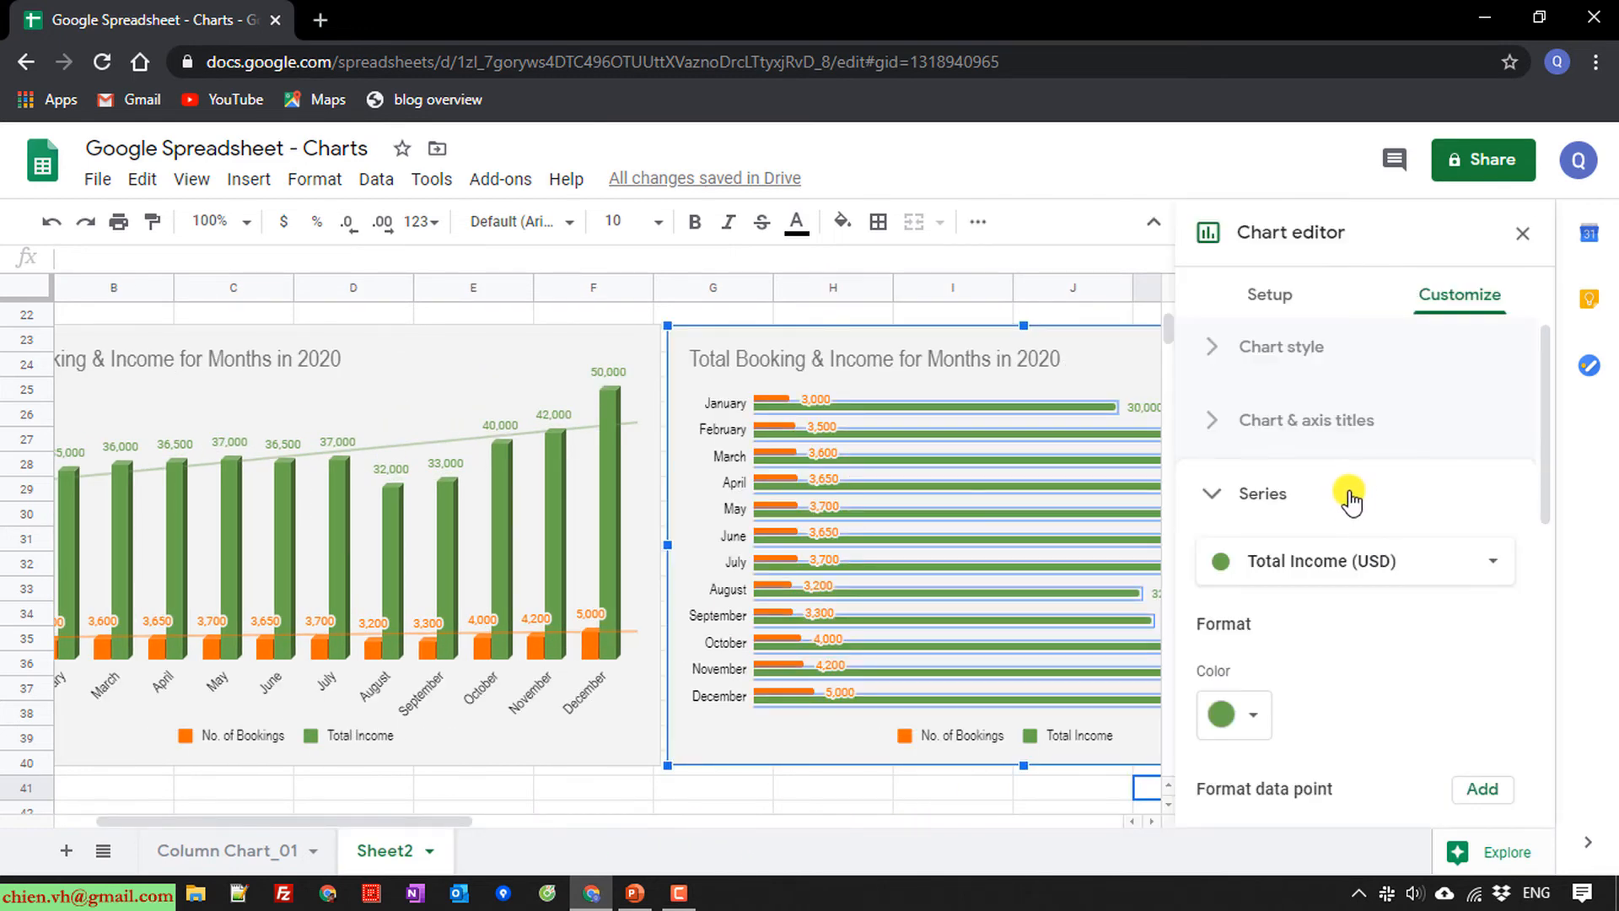
{"action": "left_click", "coordinate": [1255, 723]}
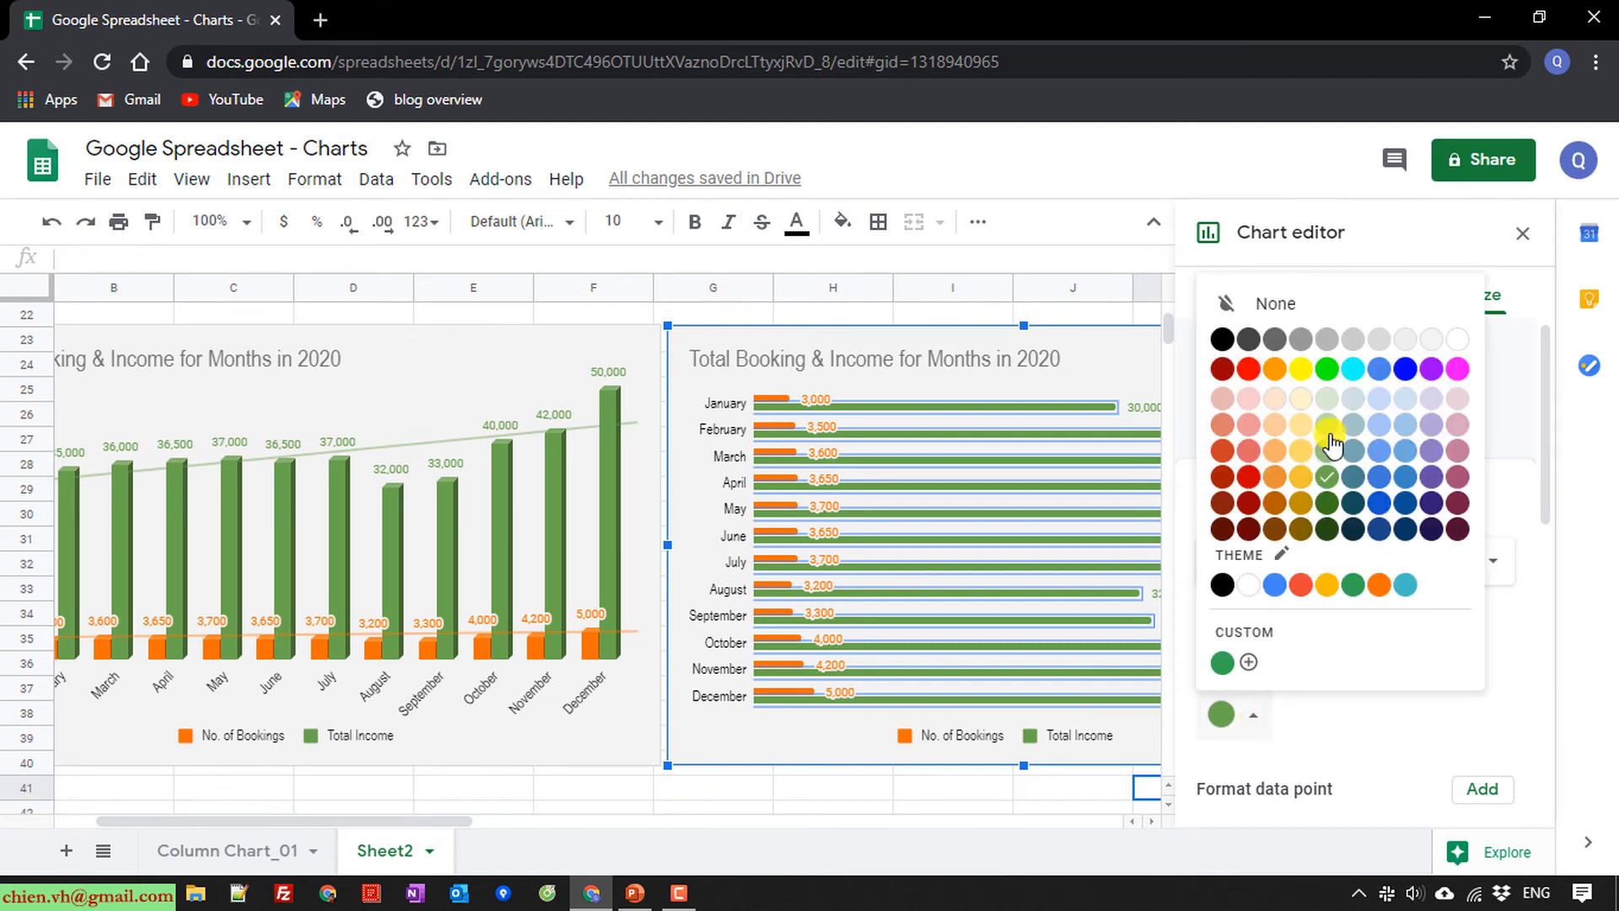
{"action": "left_click", "coordinate": [1372, 504]}
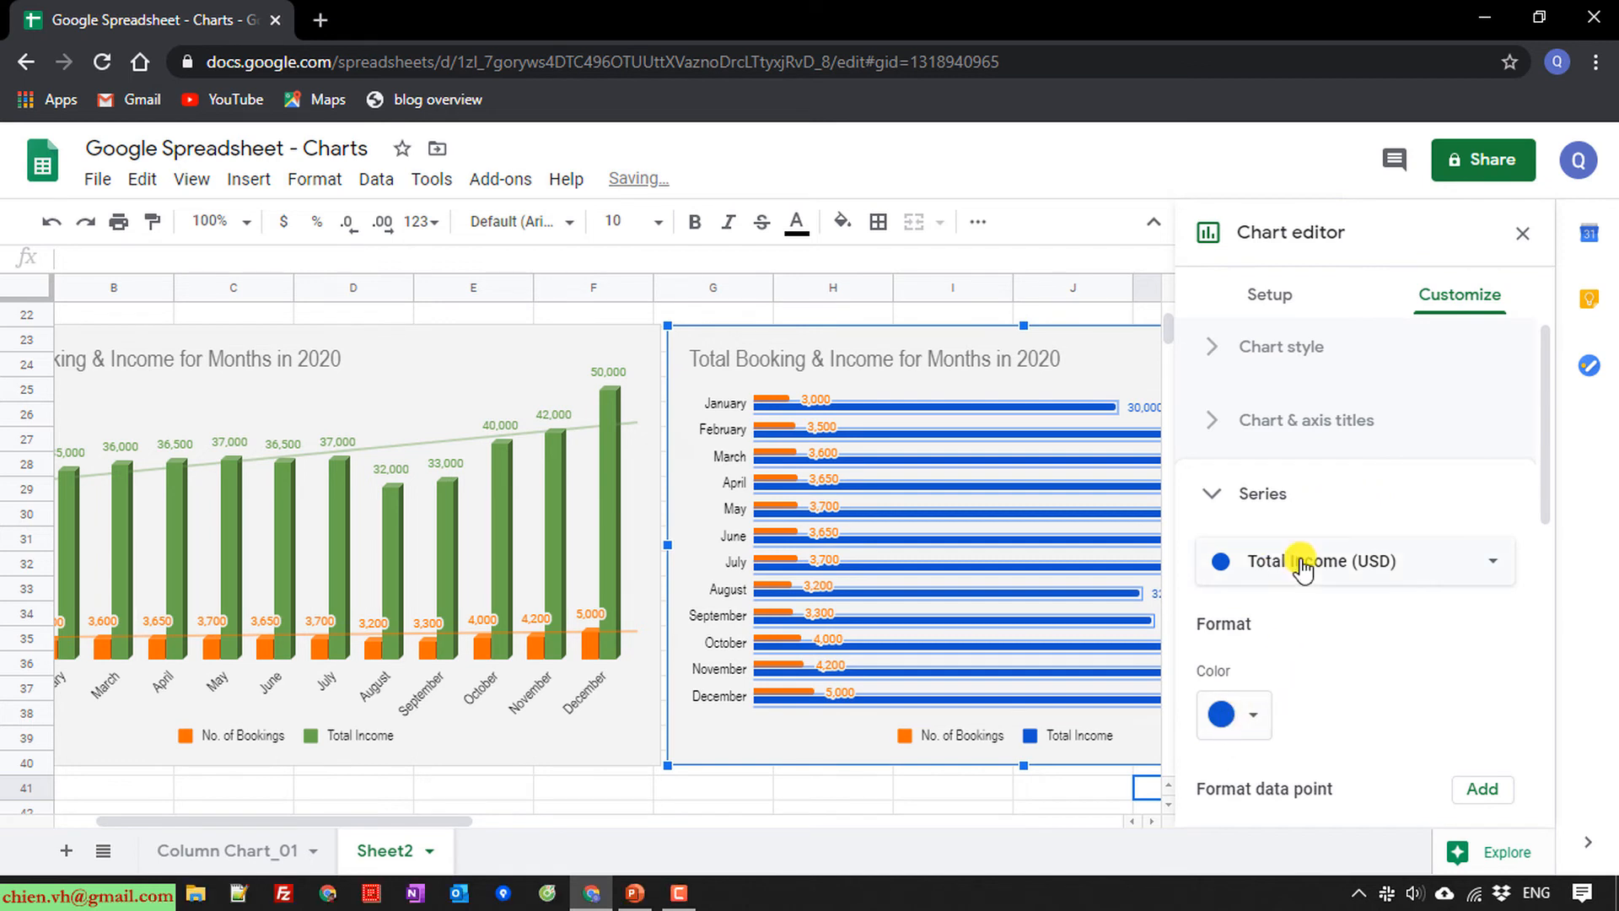
{"action": "left_click", "coordinate": [1233, 716]}
{"action": "left_click", "coordinate": [1347, 516]}
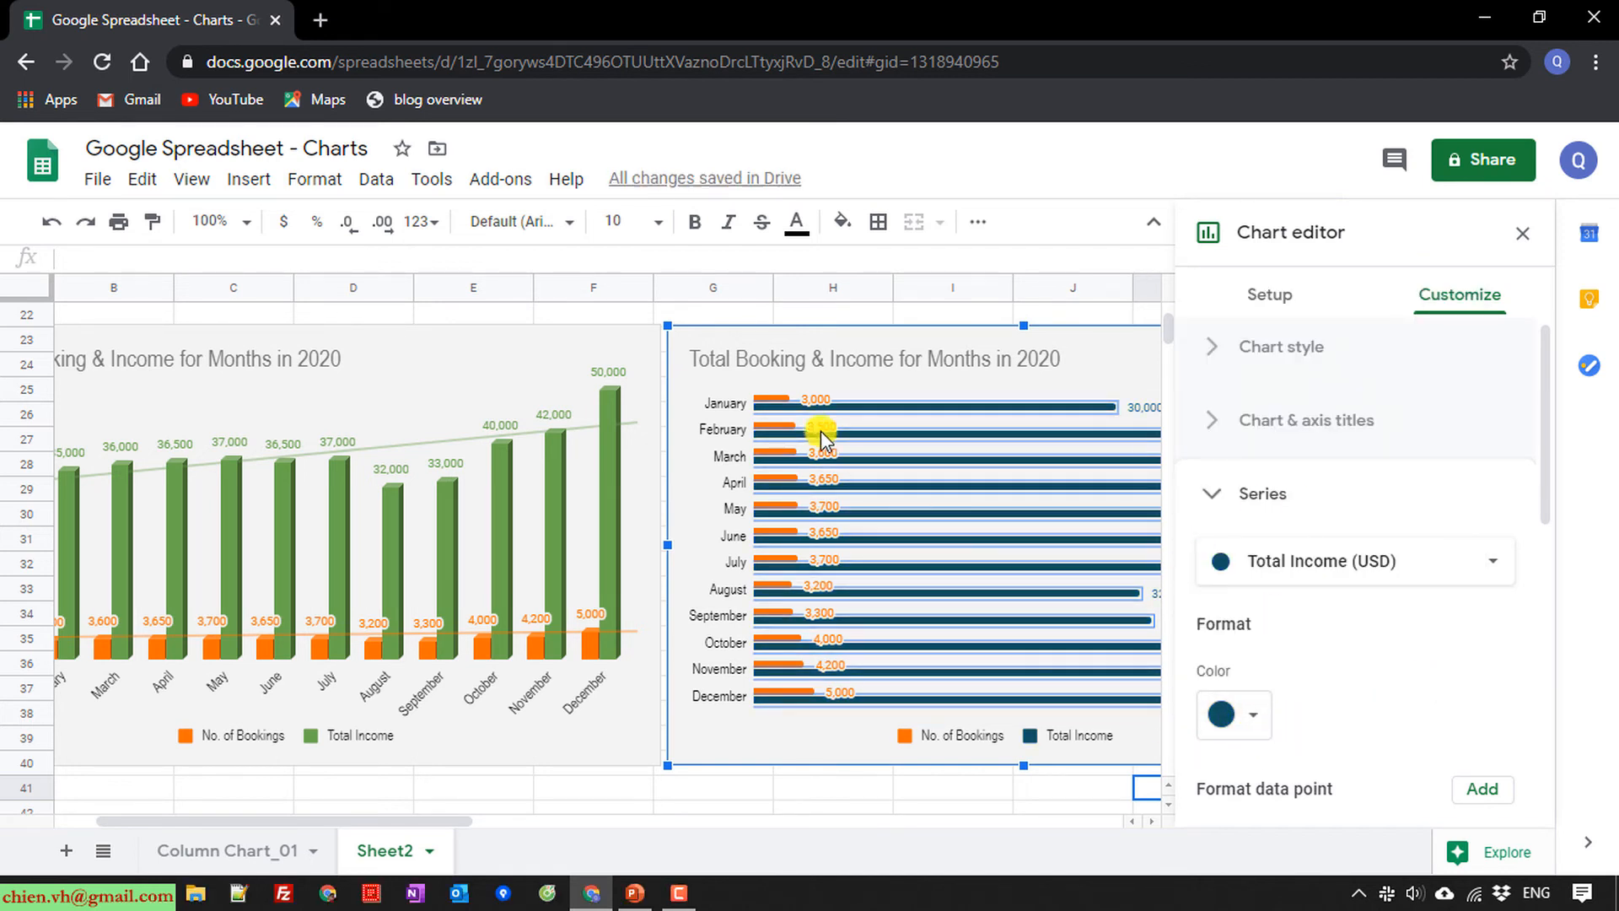
Set the bar chart's No. of Bookings series color to a muted green and leave the chart editor with both charts in view
{"action": "left_click", "coordinate": [776, 400]}
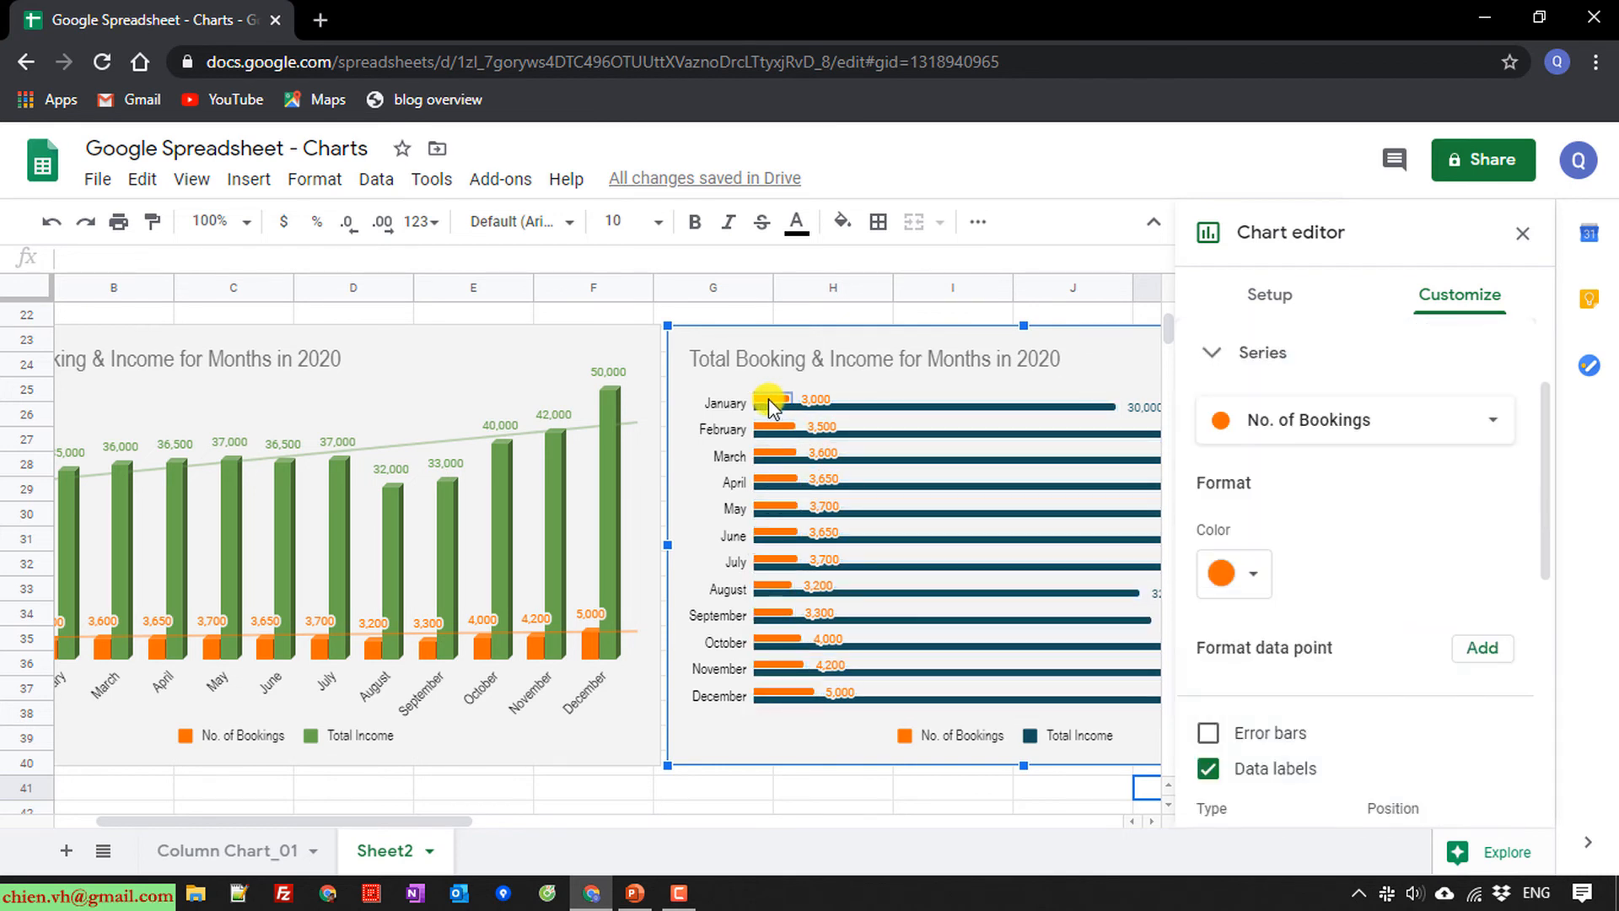
{"action": "left_click", "coordinate": [1202, 560]}
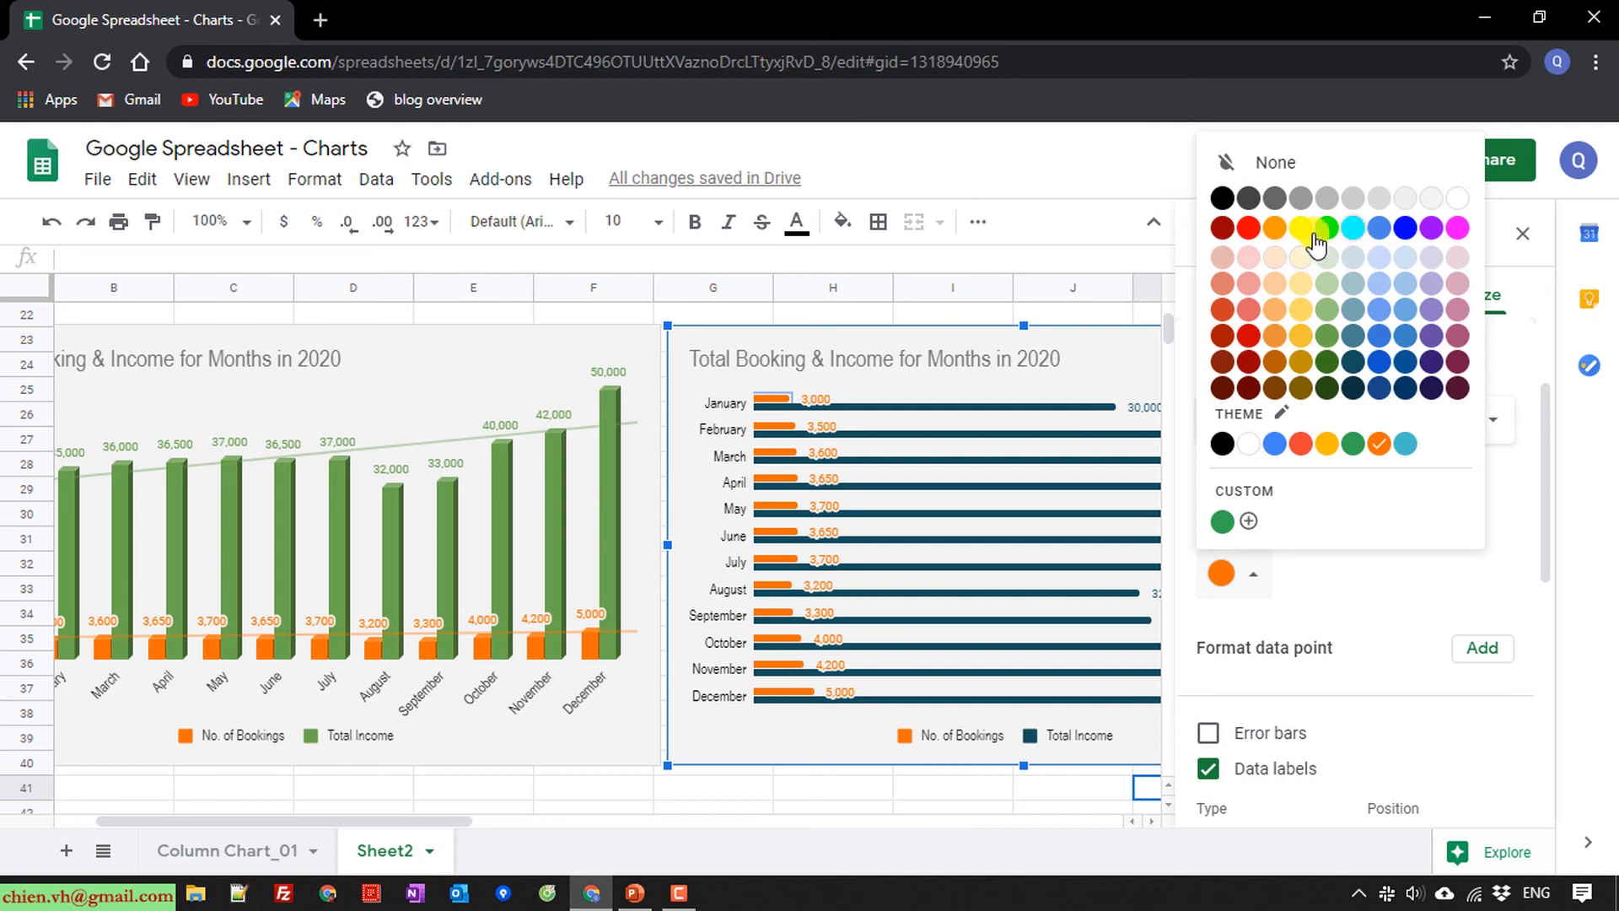
{"action": "left_click", "coordinate": [1326, 339]}
{"action": "left_click", "coordinate": [1083, 361]}
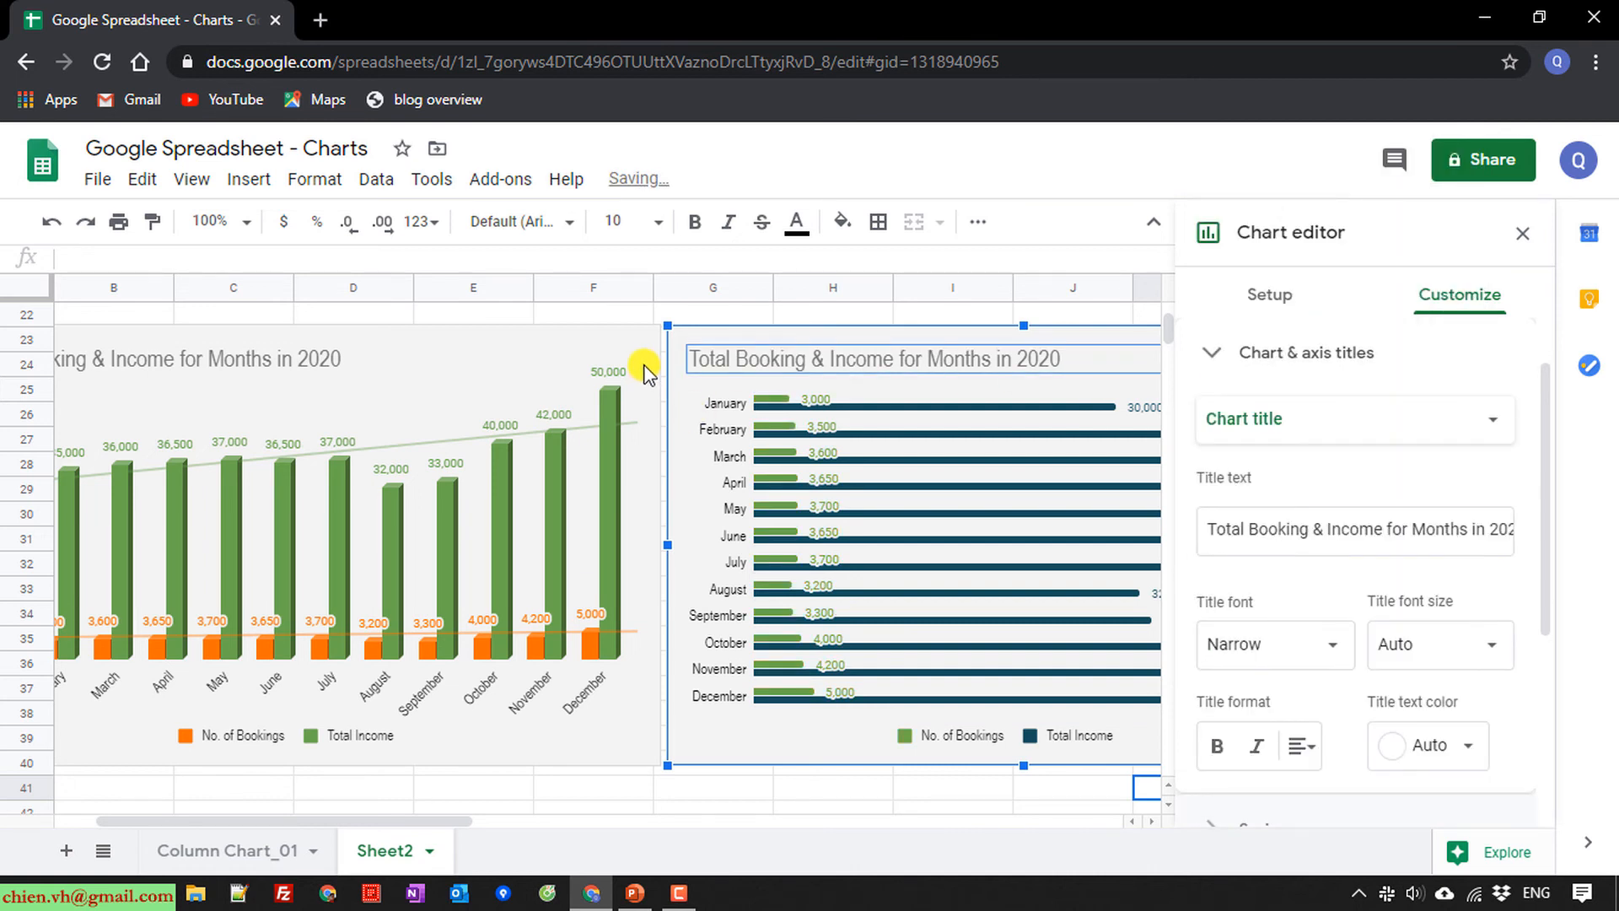
{"action": "left_click", "coordinate": [655, 316]}
{"action": "left_click", "coordinate": [1500, 513]}
{"action": "scroll", "coordinate": [1505, 527], "scroll_direction": "down", "scroll_amount": 2}
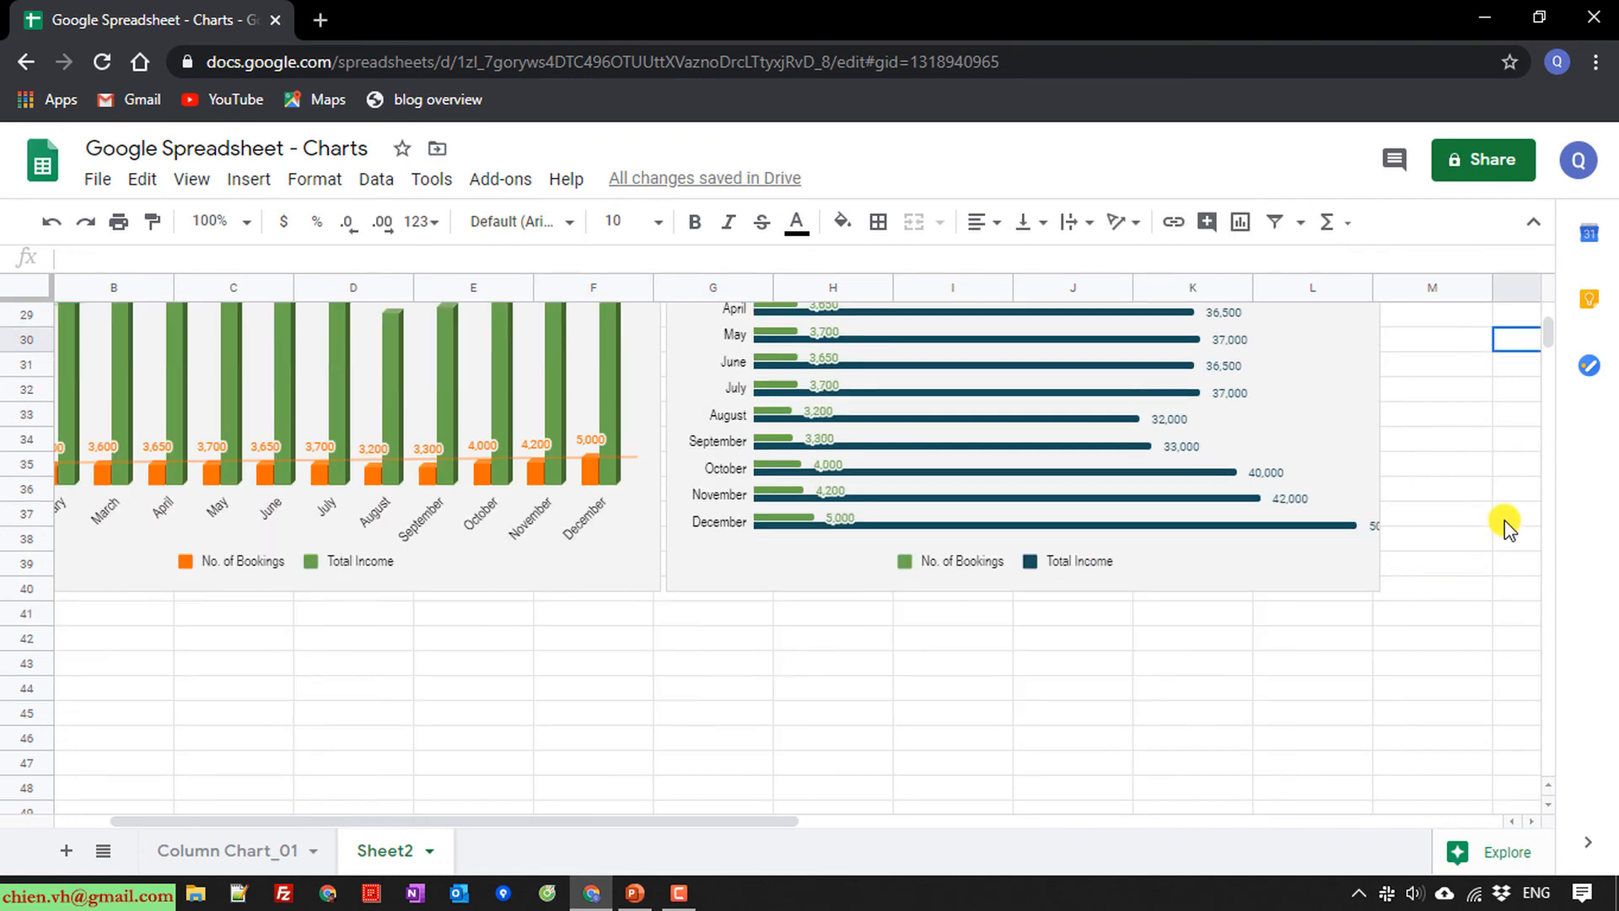
{"action": "scroll", "coordinate": [1503, 530], "scroll_direction": "up", "scroll_amount": 2}
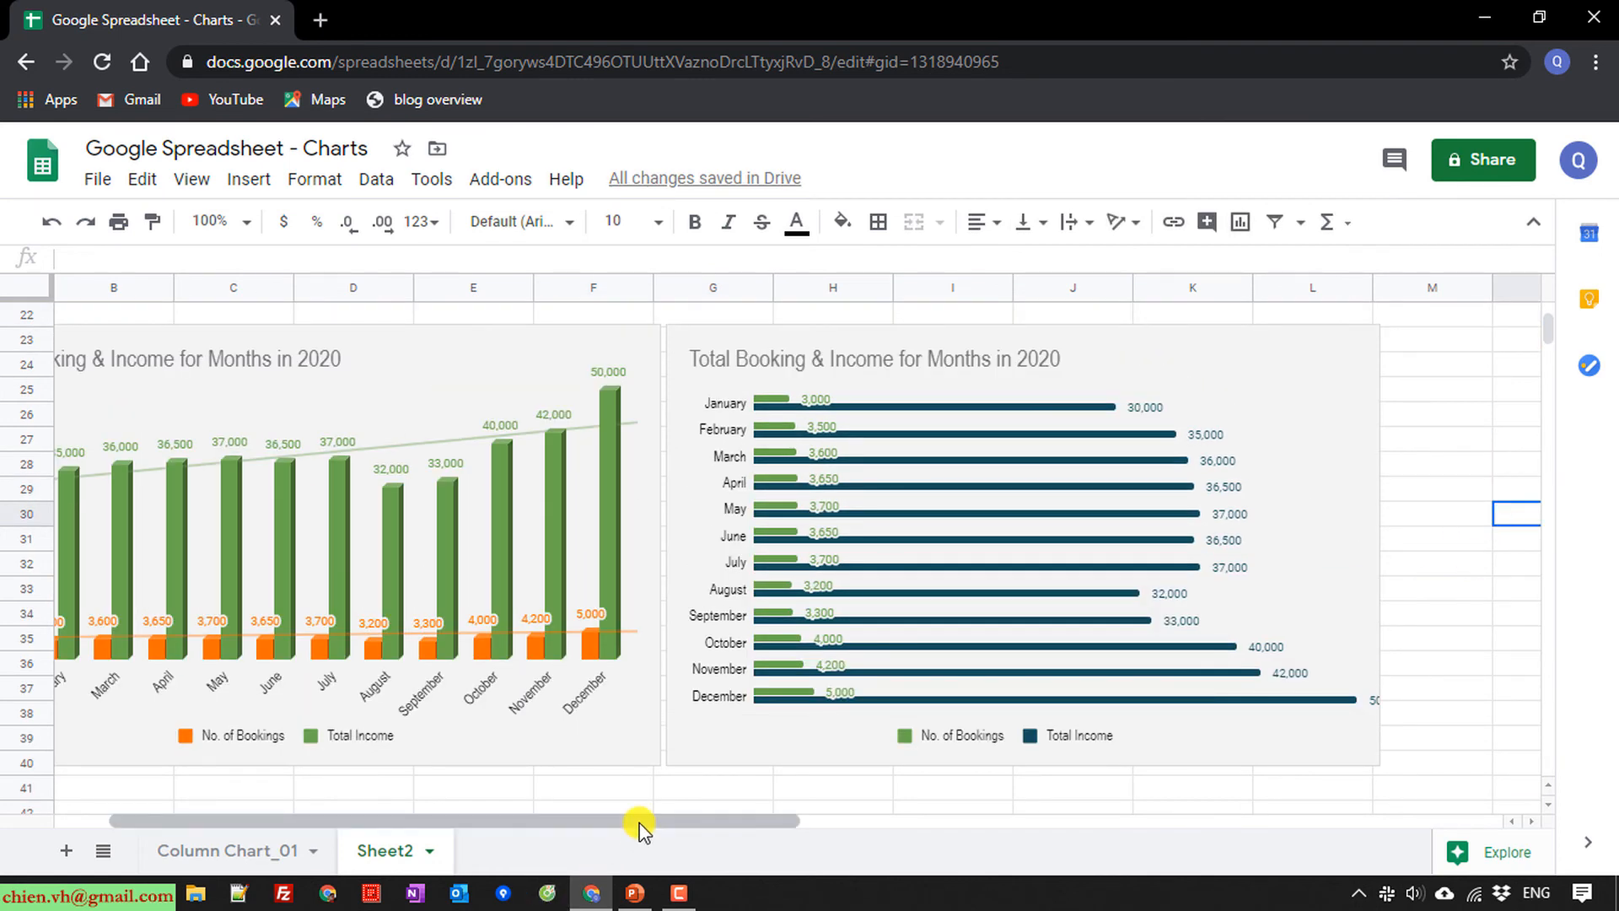
{"action": "left_click_drag", "start_coordinate": [640, 822], "coordinate": [615, 822]}
{"action": "left_click", "coordinate": [822, 786]}
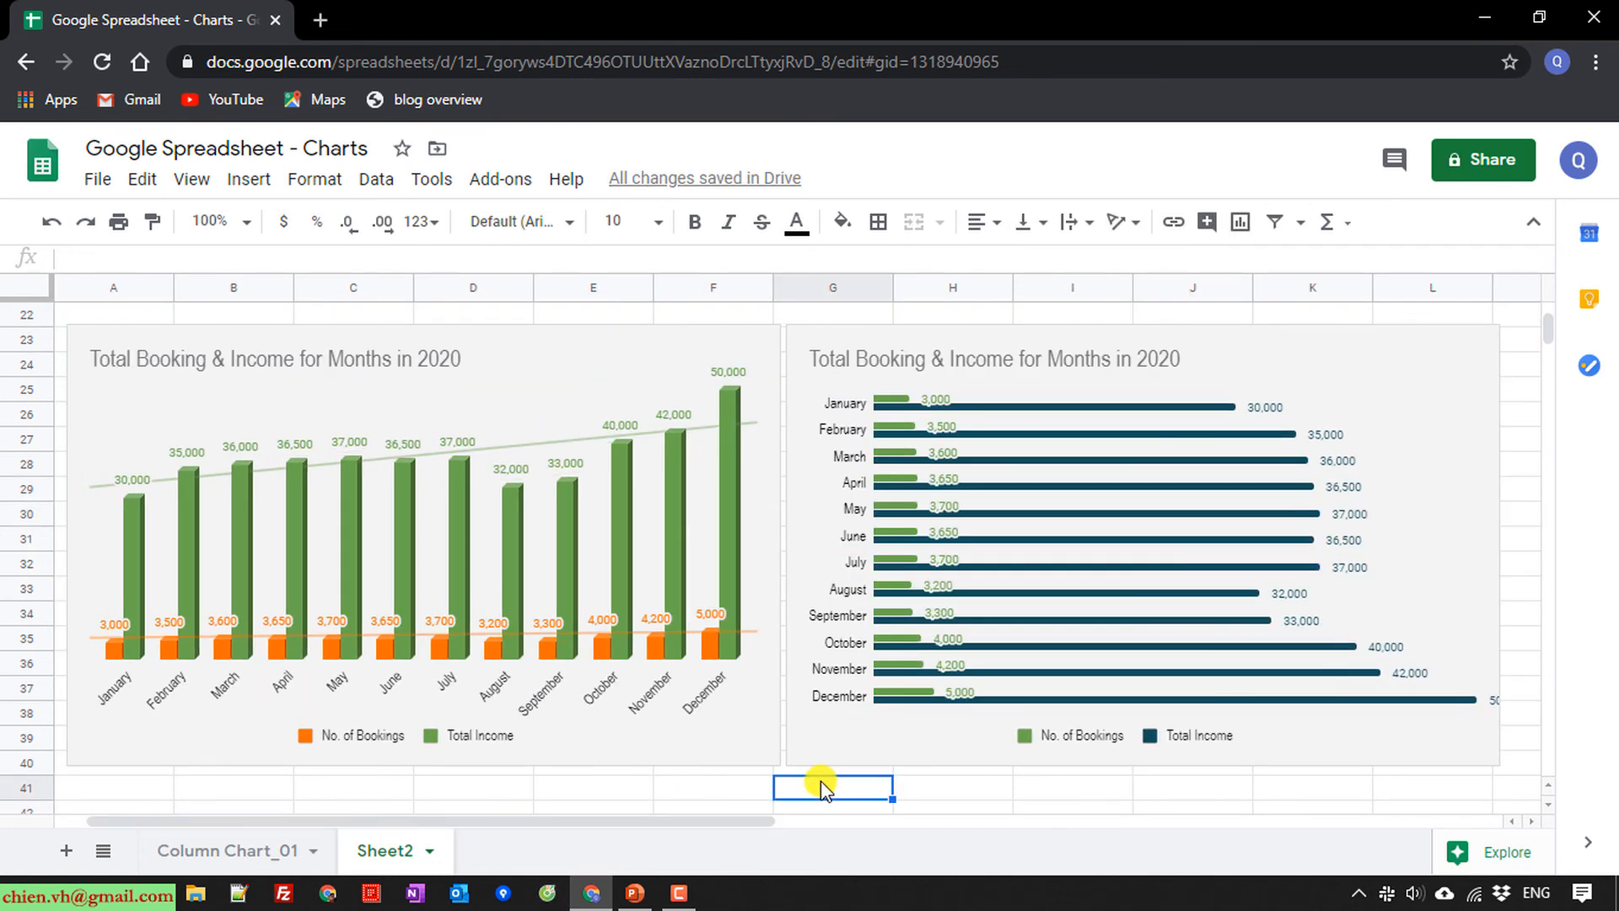